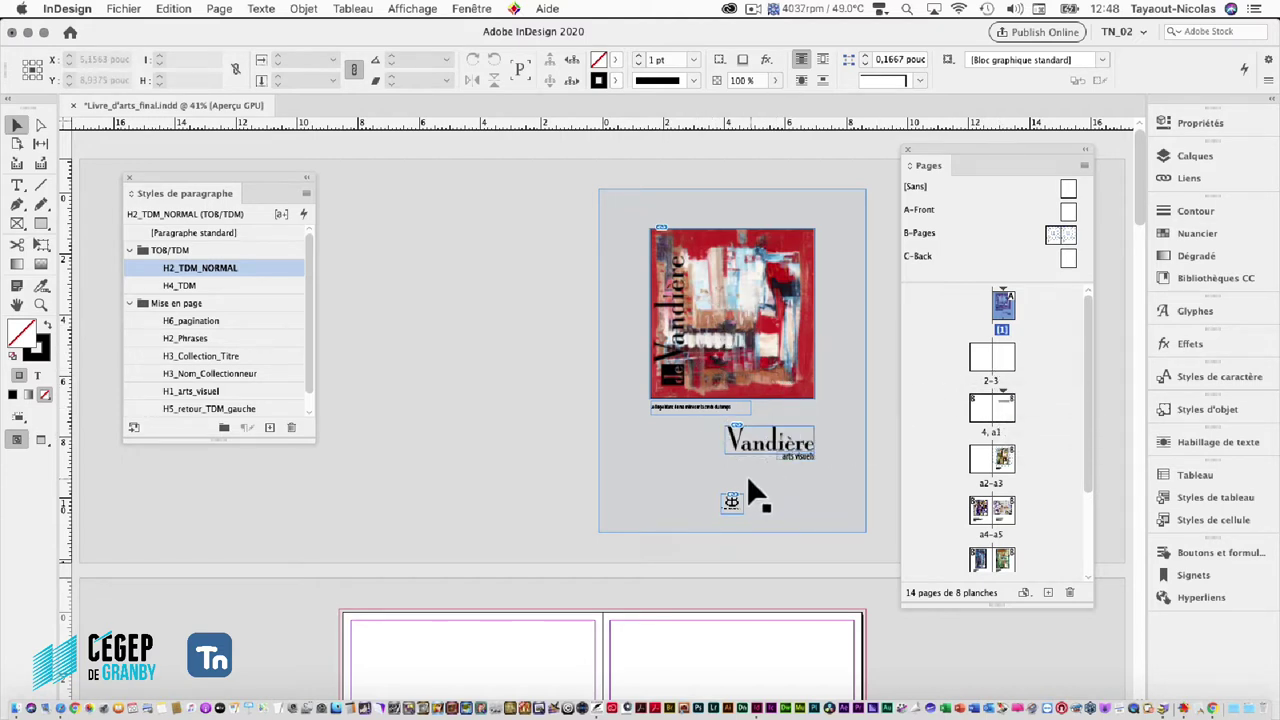
# Look through the book's spreads, examining the cover, the blank pages and the artwork pages
pyautogui.scroll(-10, 750, 440)
pyautogui.scroll(-5, 726, 440)
pyautogui.scroll(-5, 727, 446)
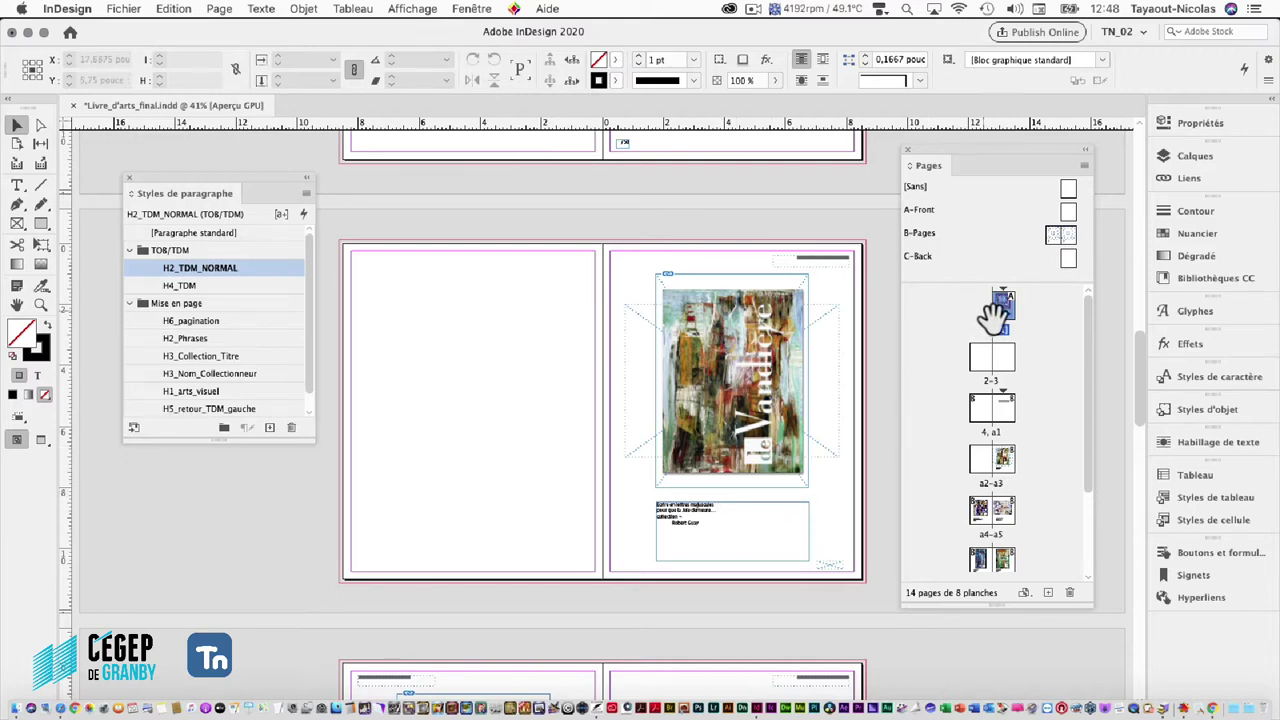
pyautogui.moveTo(1000, 309); pyautogui.dragTo(757, 363)
pyautogui.scroll(-5, 757, 363)
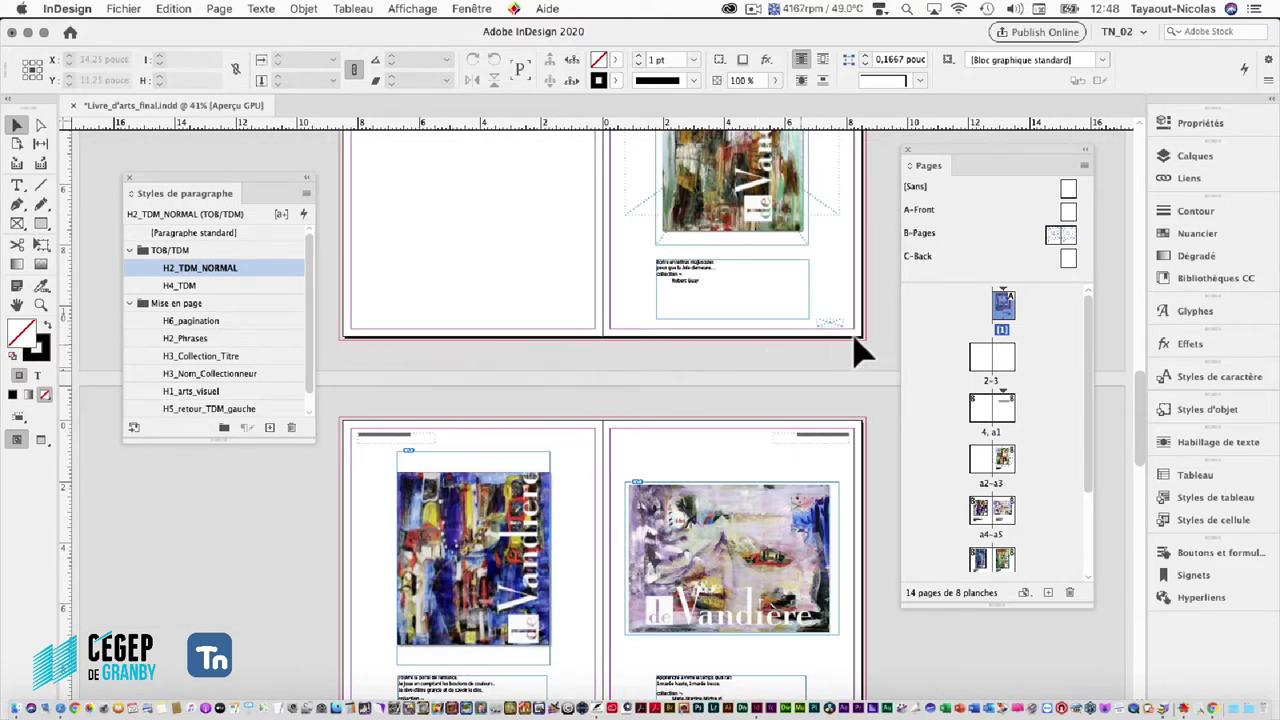
pyautogui.scroll(-3, 748, 480)
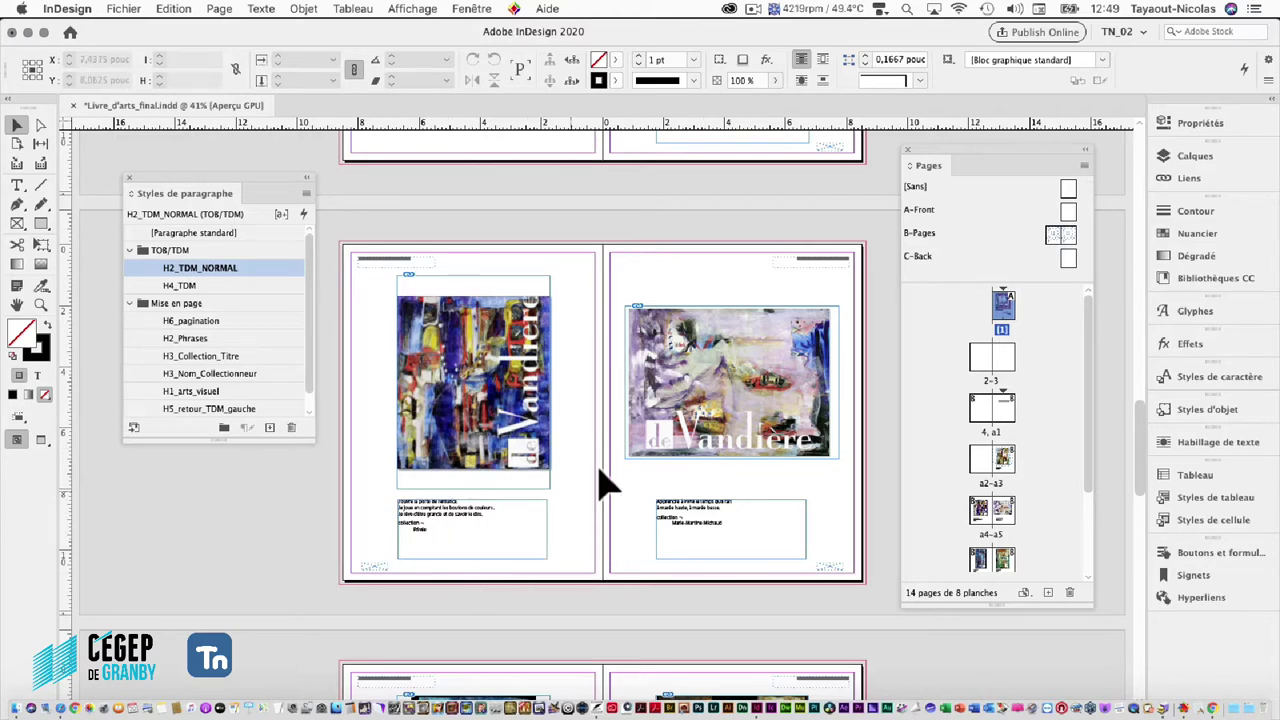
pyautogui.scroll(-15, 630, 455)
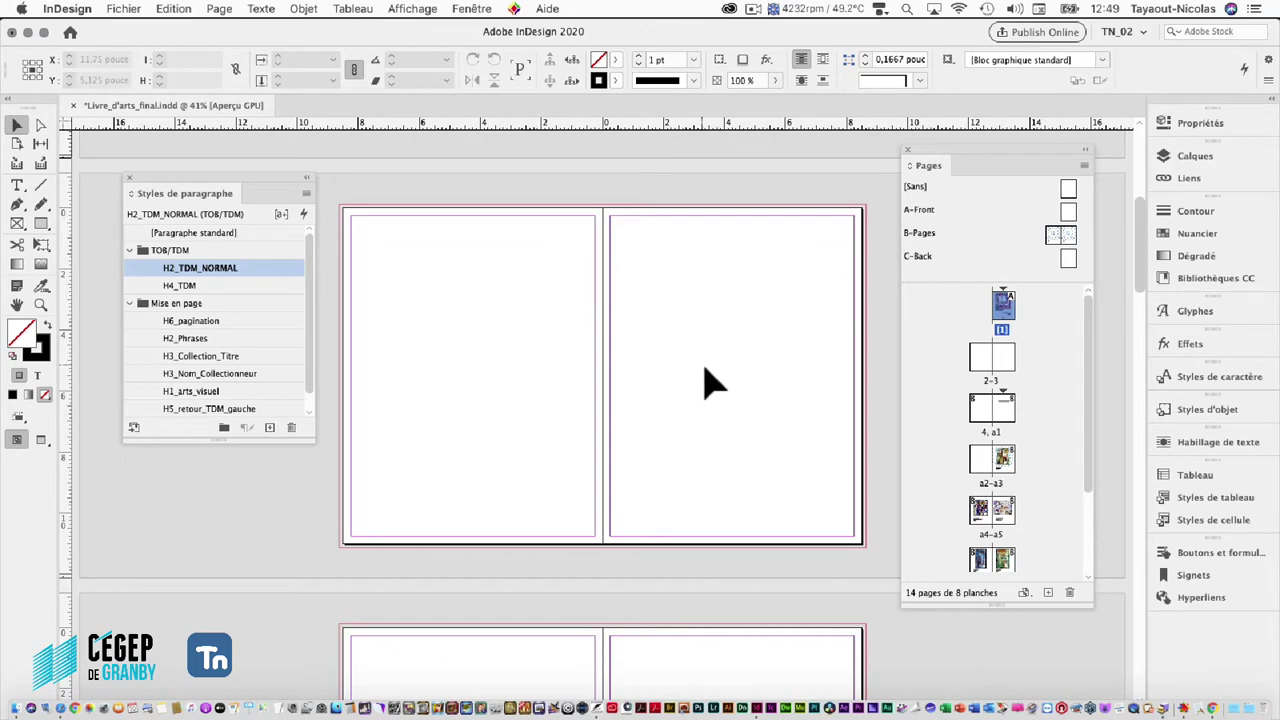
# Open the B-Pages master and draw a text frame about 0.37 by 0.28 inch between the left page's outer margin and the small placeholder frame
pyautogui.doubleClick(1056, 236)
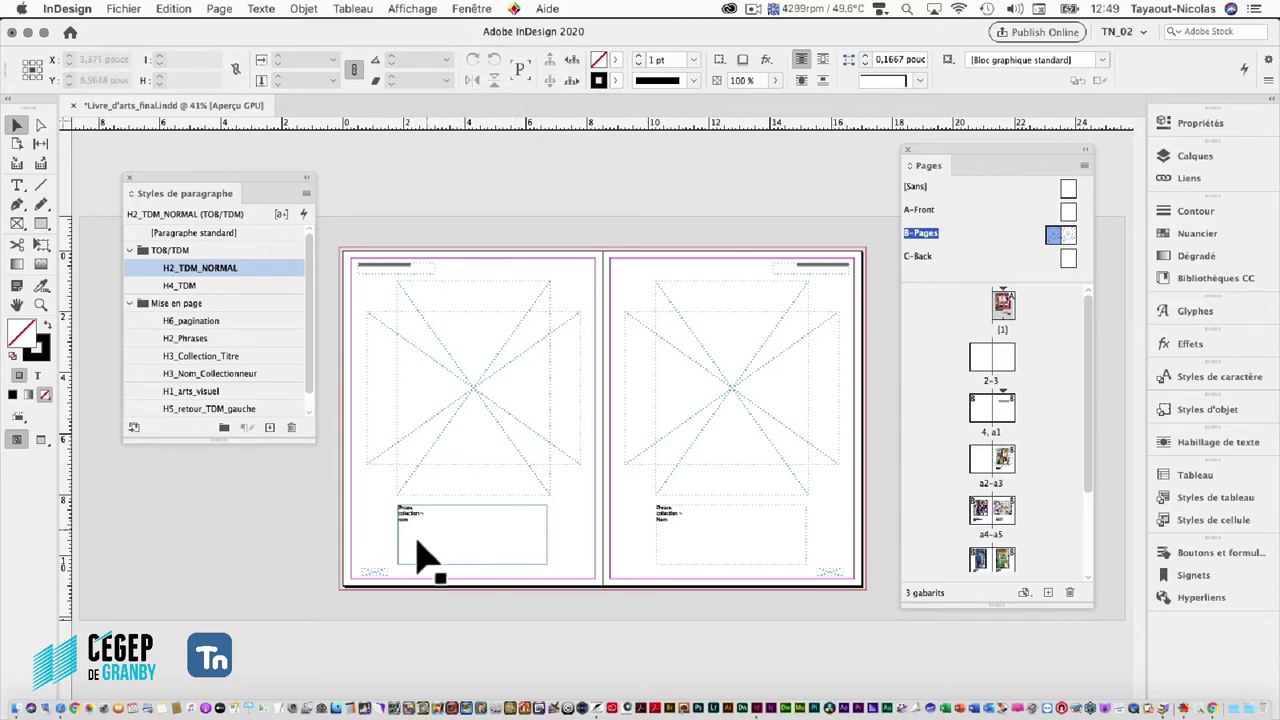
pyautogui.click(40, 304)
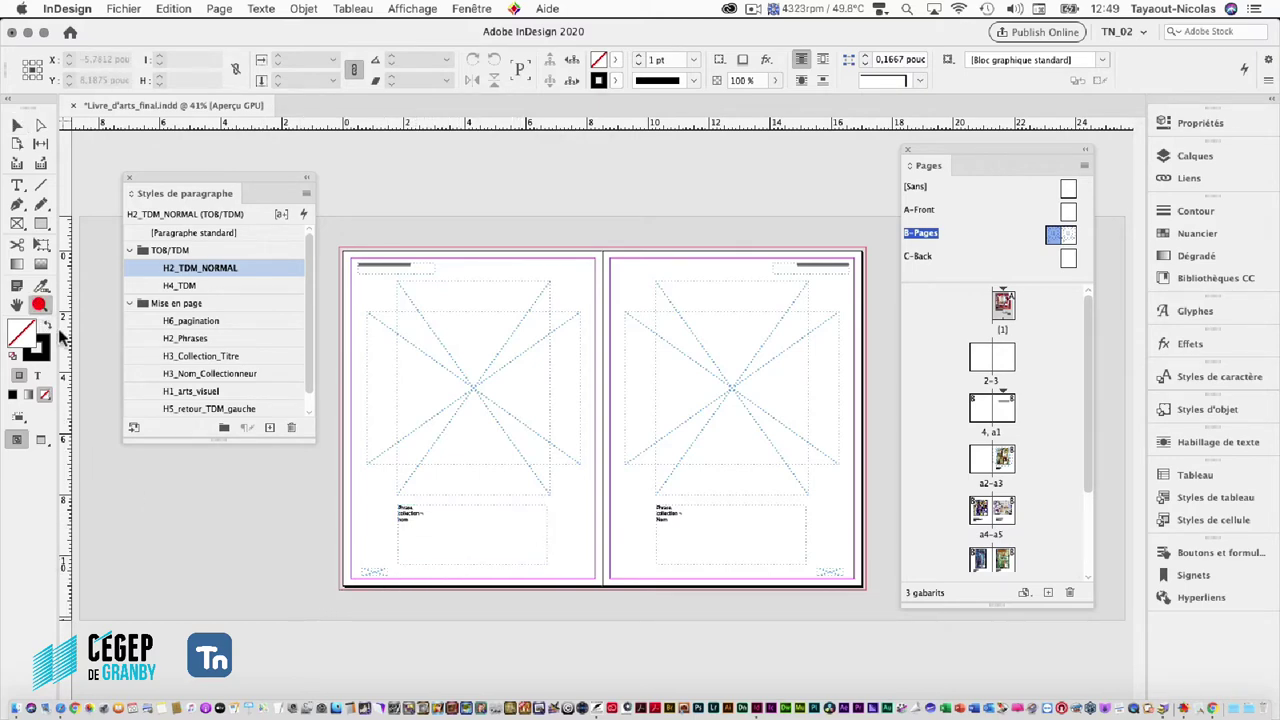
pyautogui.click(308, 547)
pyautogui.click(417, 607)
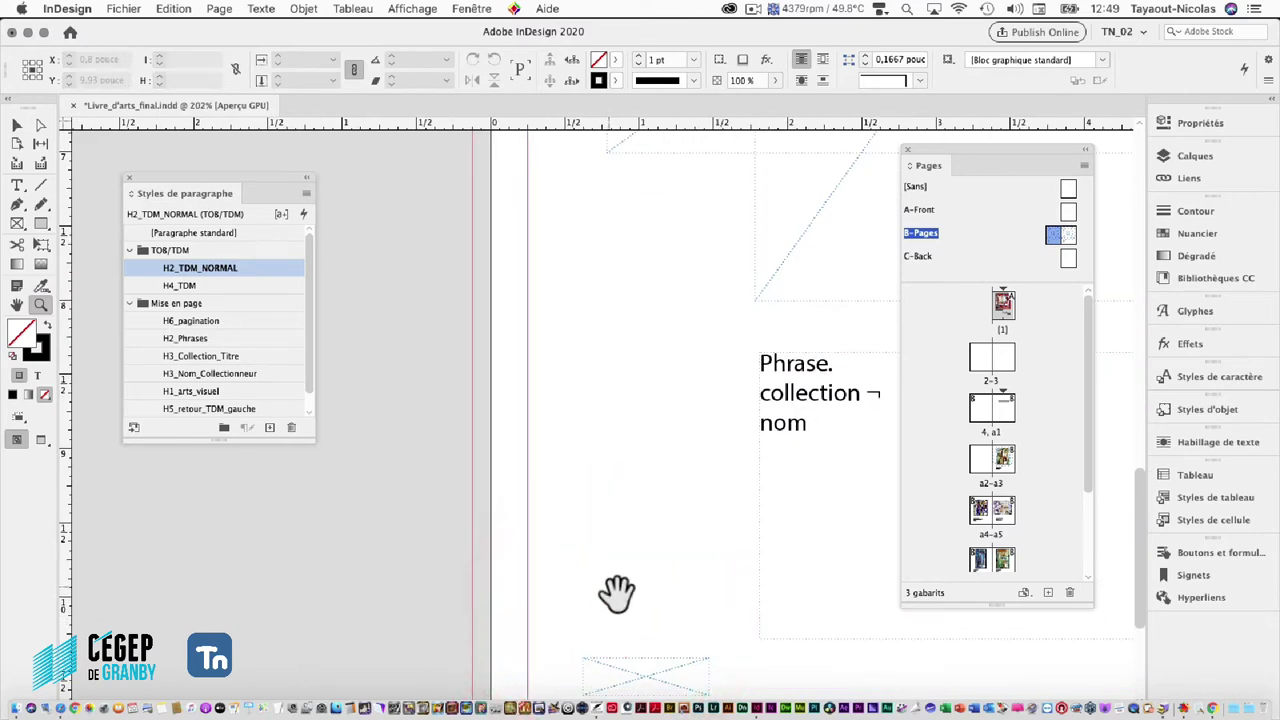
pyautogui.moveTo(609, 594); pyautogui.dragTo(553, 387)
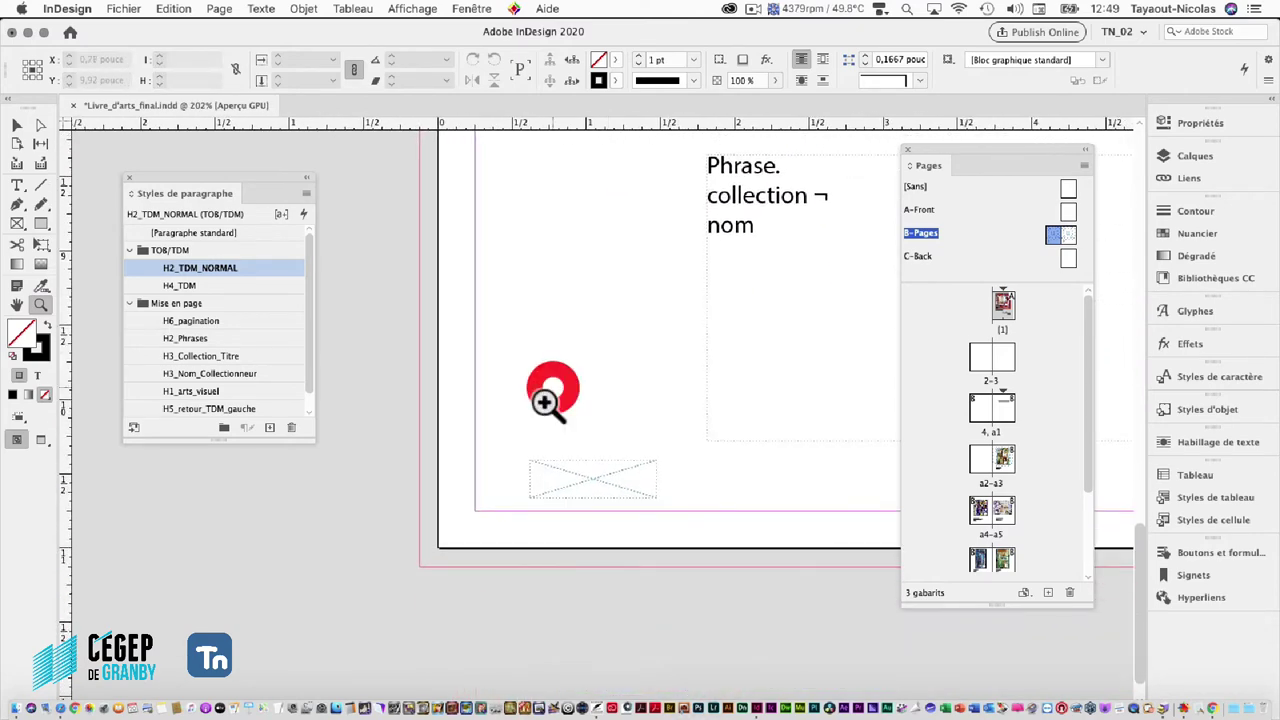
pyautogui.click(17, 185)
pyautogui.moveTo(476, 458); pyautogui.dragTo(530, 497)
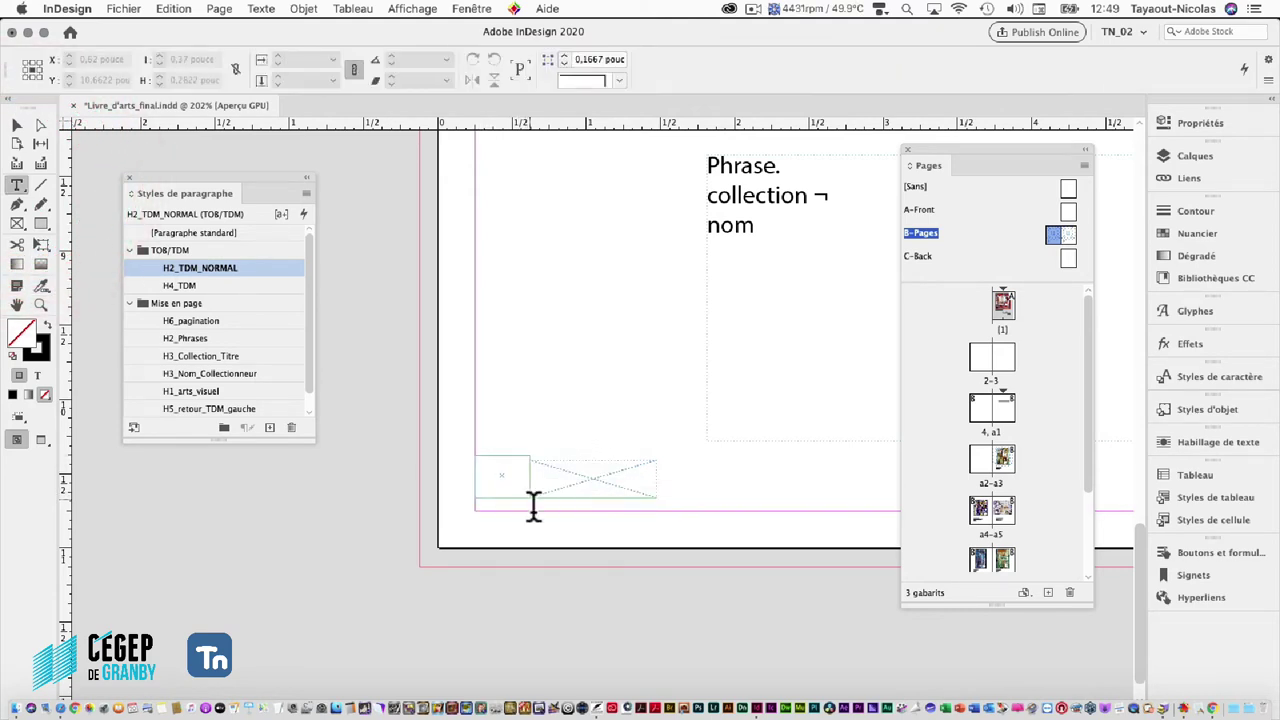
# Resize the new text frame to about 0.25 inch high so it aligns with the adjacent placeholder frame
pyautogui.click(17, 124)
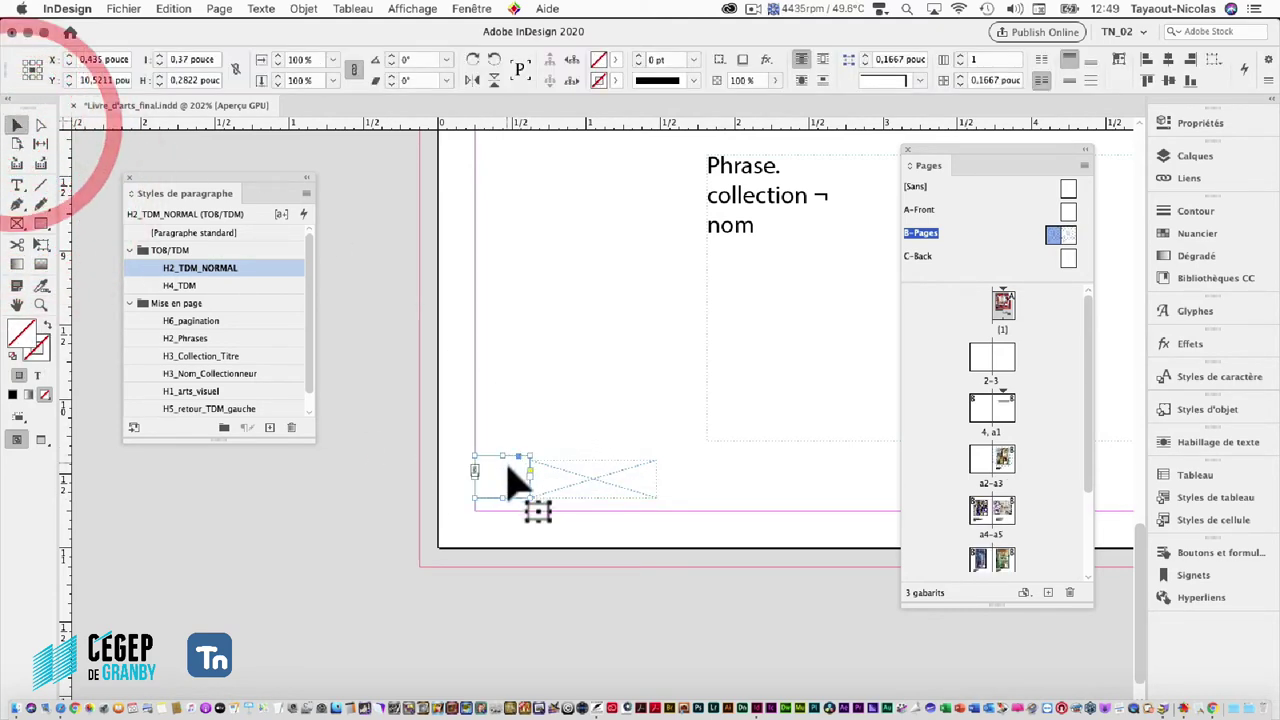
pyautogui.moveTo(516, 467); pyautogui.dragTo(517, 461)
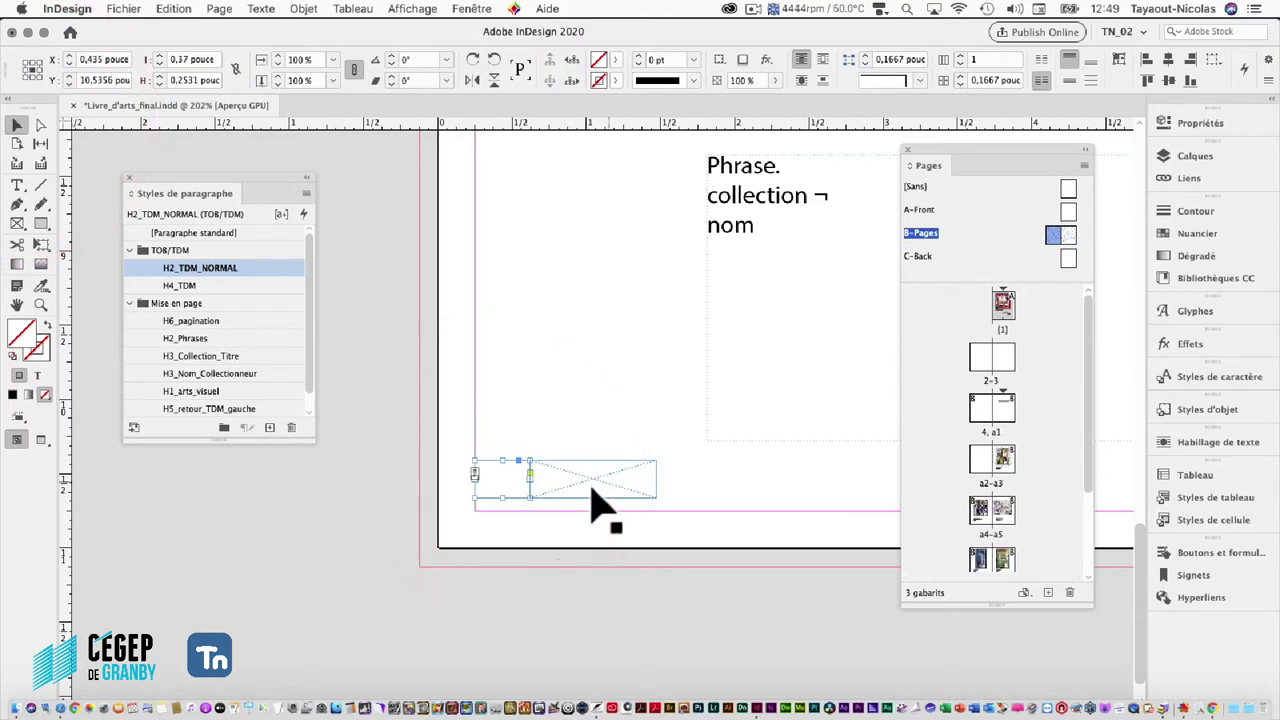
pyautogui.click(513, 508)
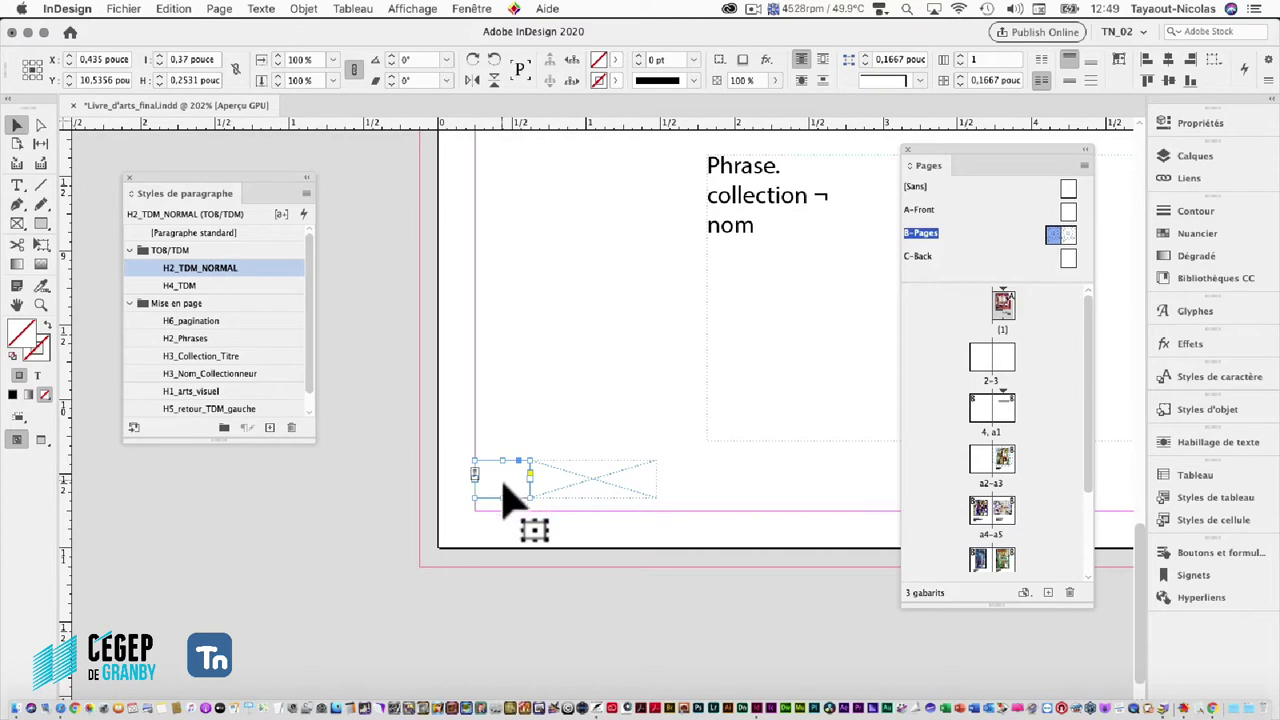
# Place the text cursor in the small frame and centre its paragraph horizontally
pyautogui.click(17, 186)
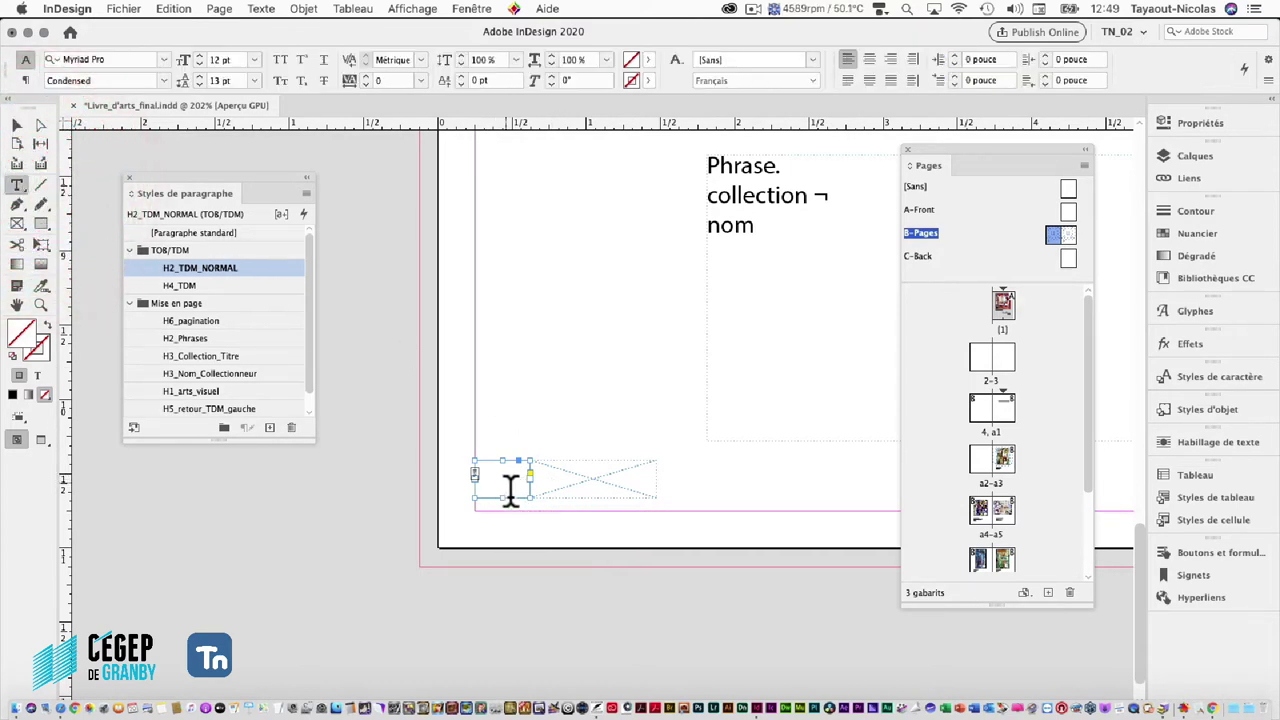
pyautogui.click(508, 489)
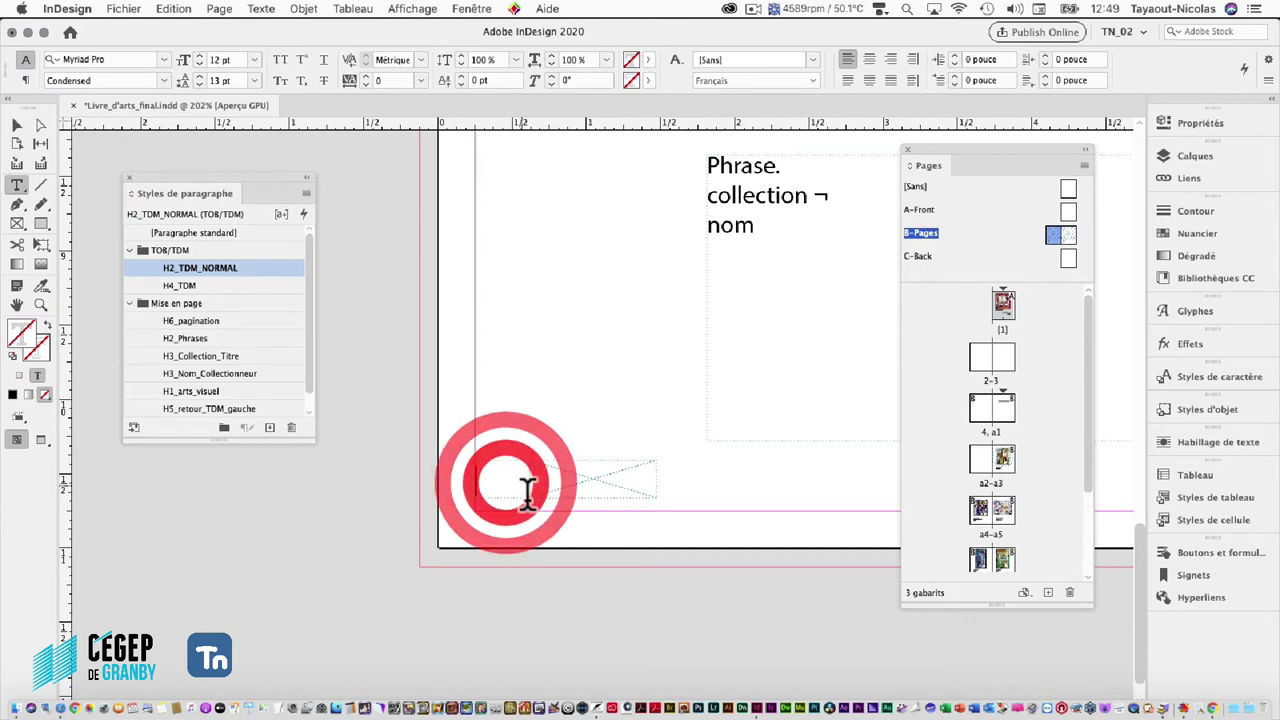
pyautogui.click(870, 60)
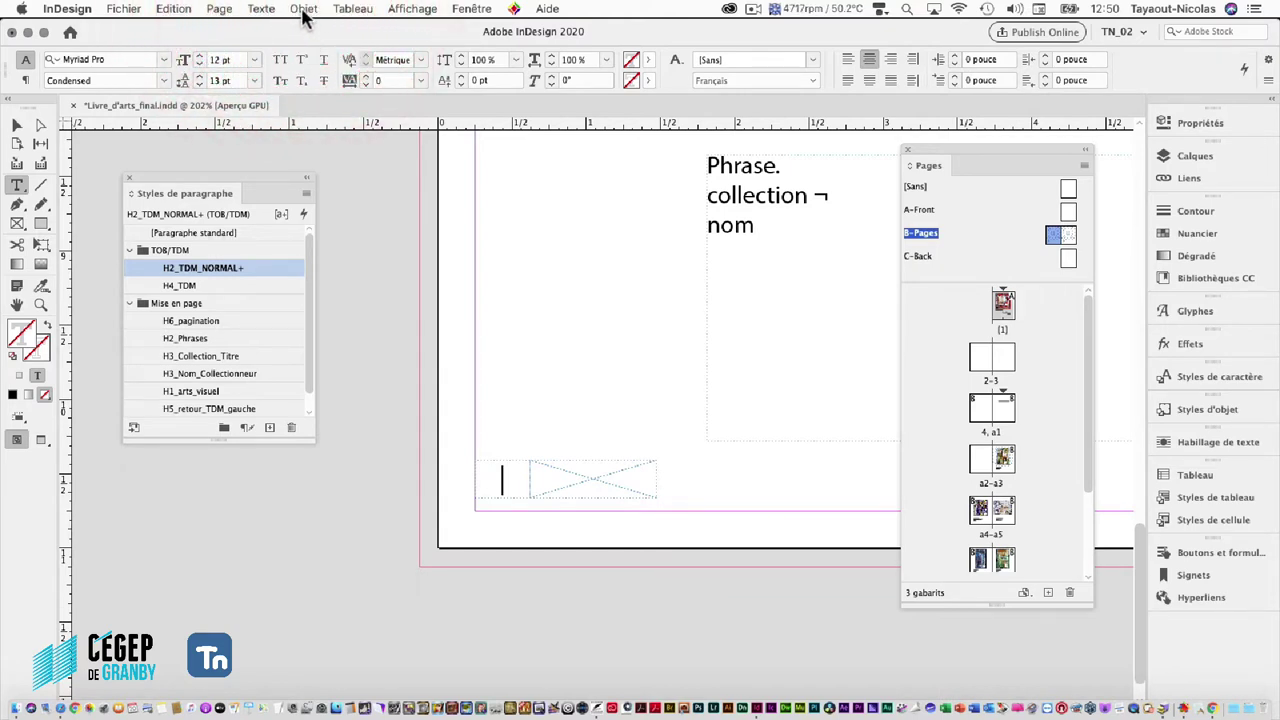
# Set the frame's vertical justification to Centrer in the text frame options, with the preview enabled
pyautogui.click(303, 8)
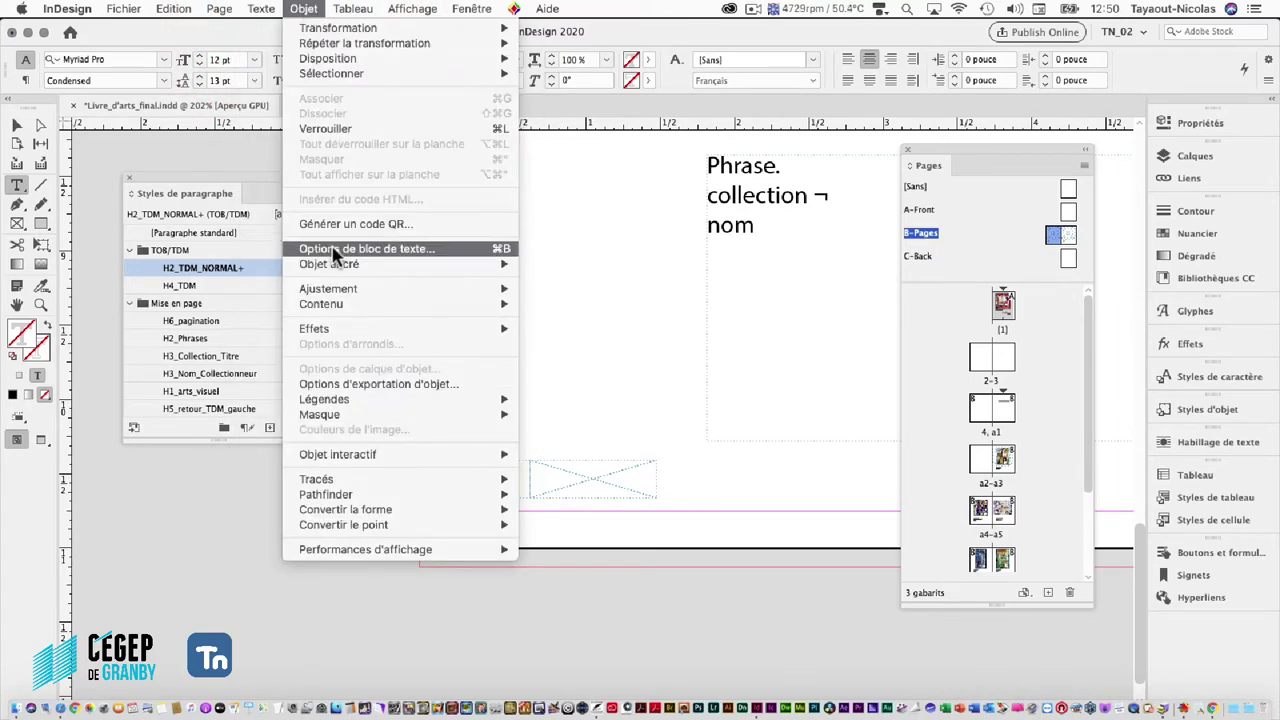
pyautogui.click(372, 250)
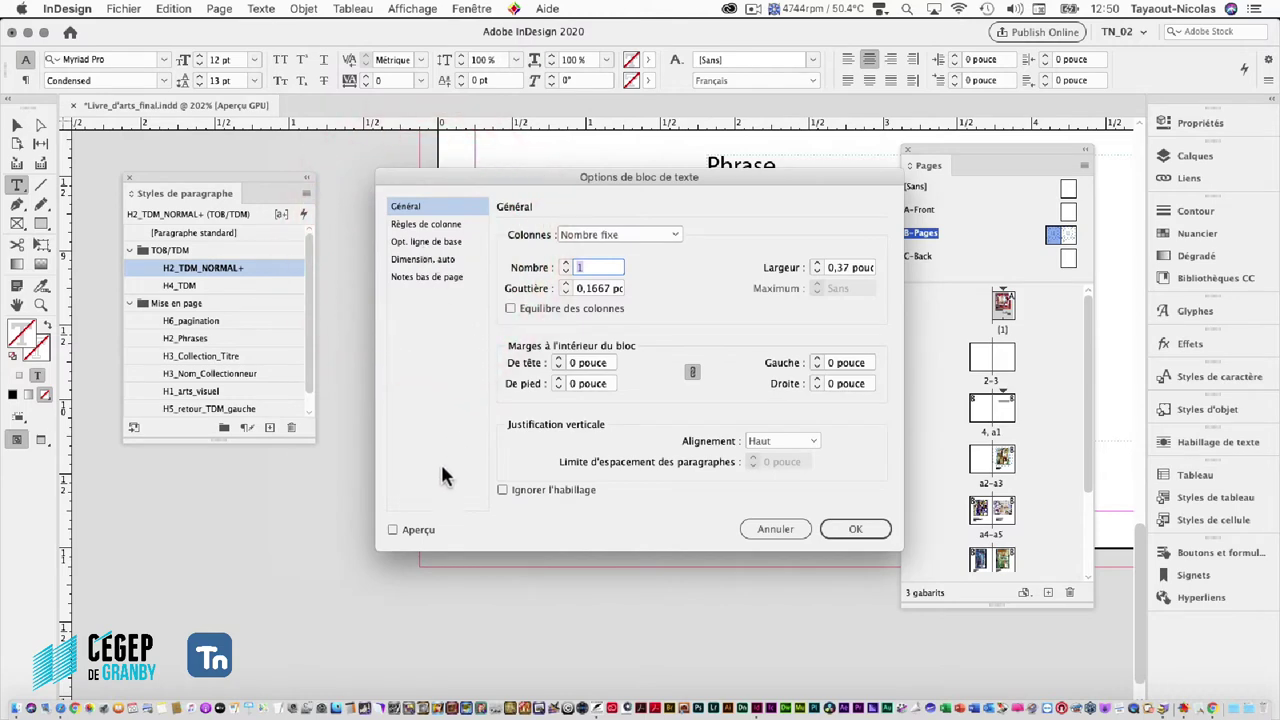
pyautogui.moveTo(585, 178); pyautogui.dragTo(655, 29)
pyautogui.click(822, 291)
pyautogui.click(830, 324)
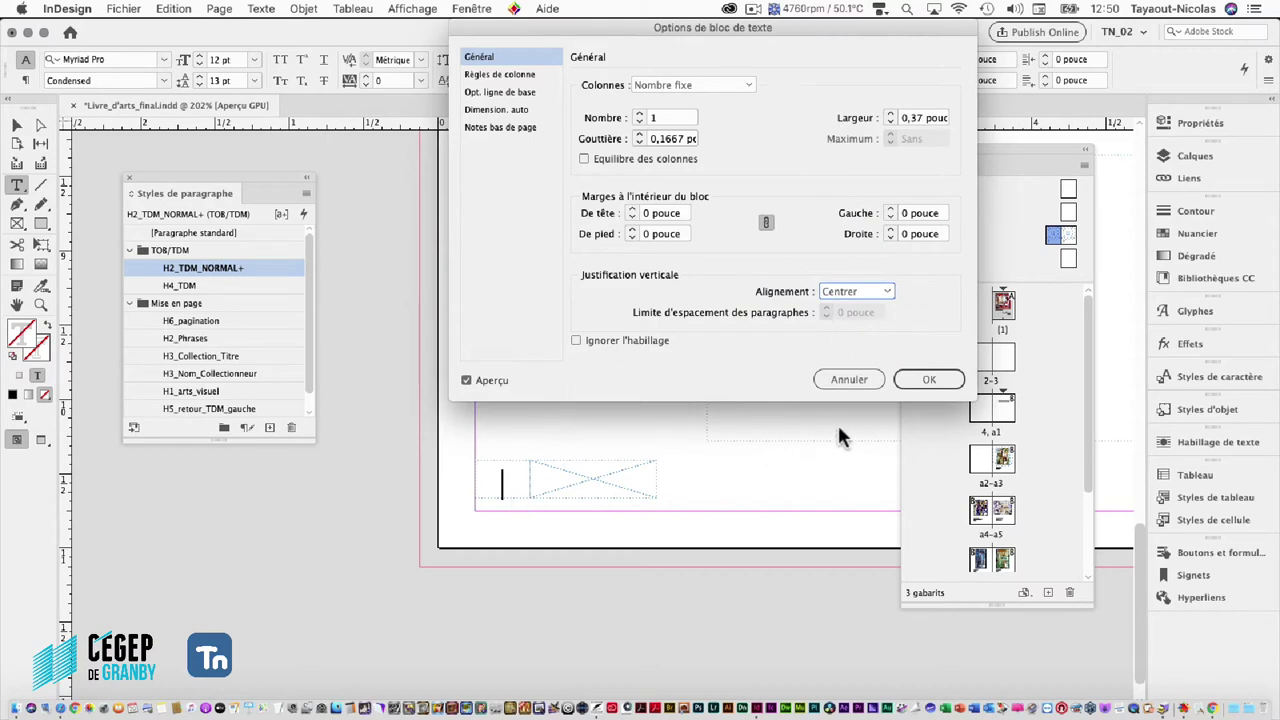
pyautogui.click(914, 382)
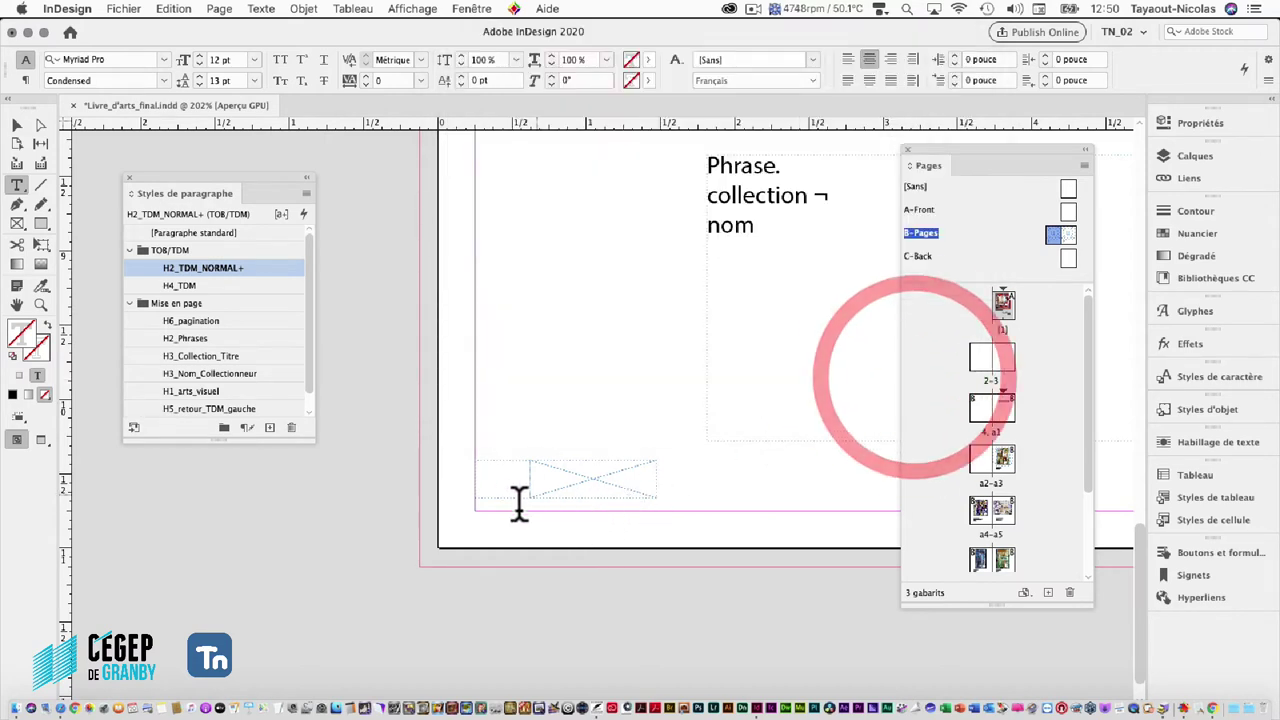
# Insert the current page number marker (Numéro de page active) in the small text frame
pyautogui.click(516, 484)
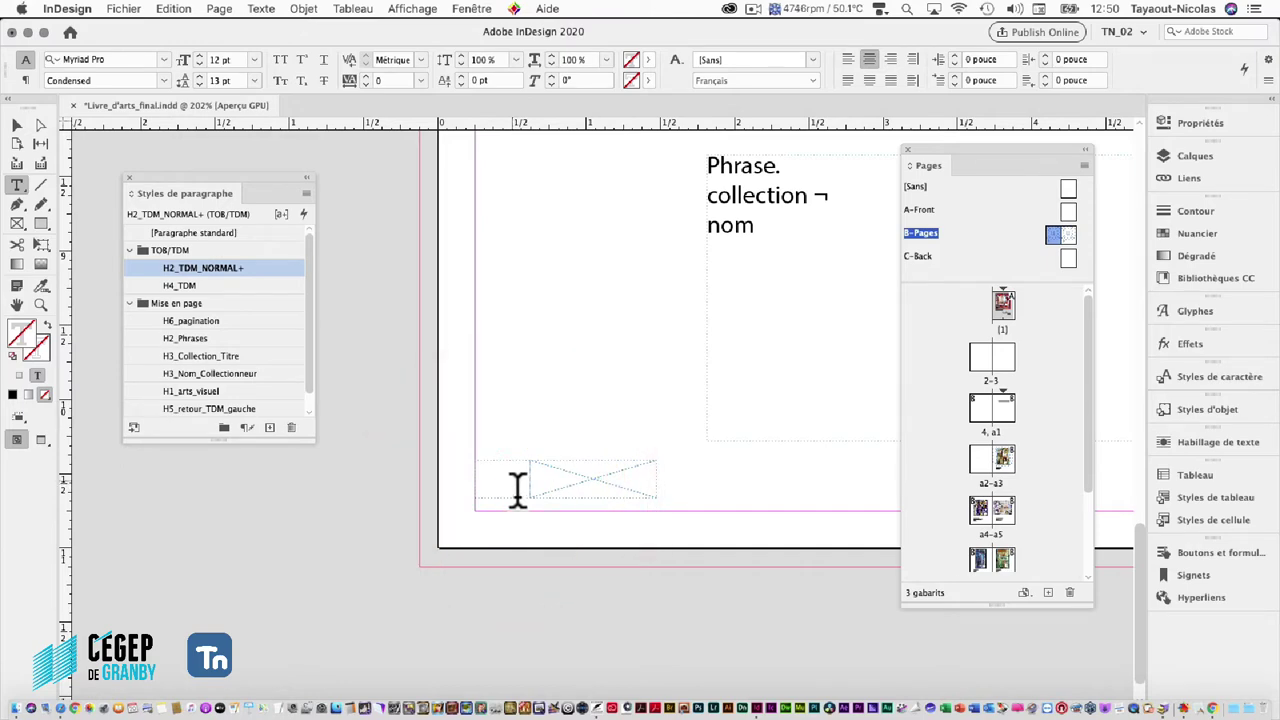
pyautogui.click(303, 14)
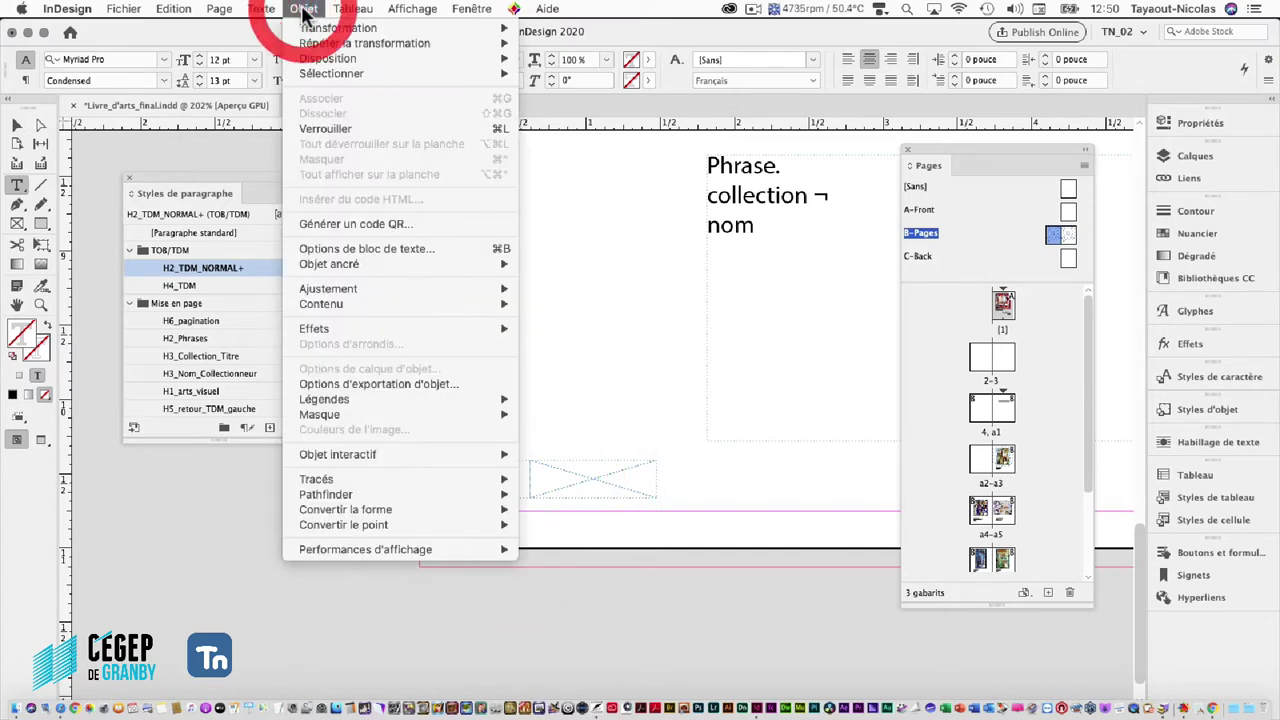
pyautogui.moveTo(224, 10)
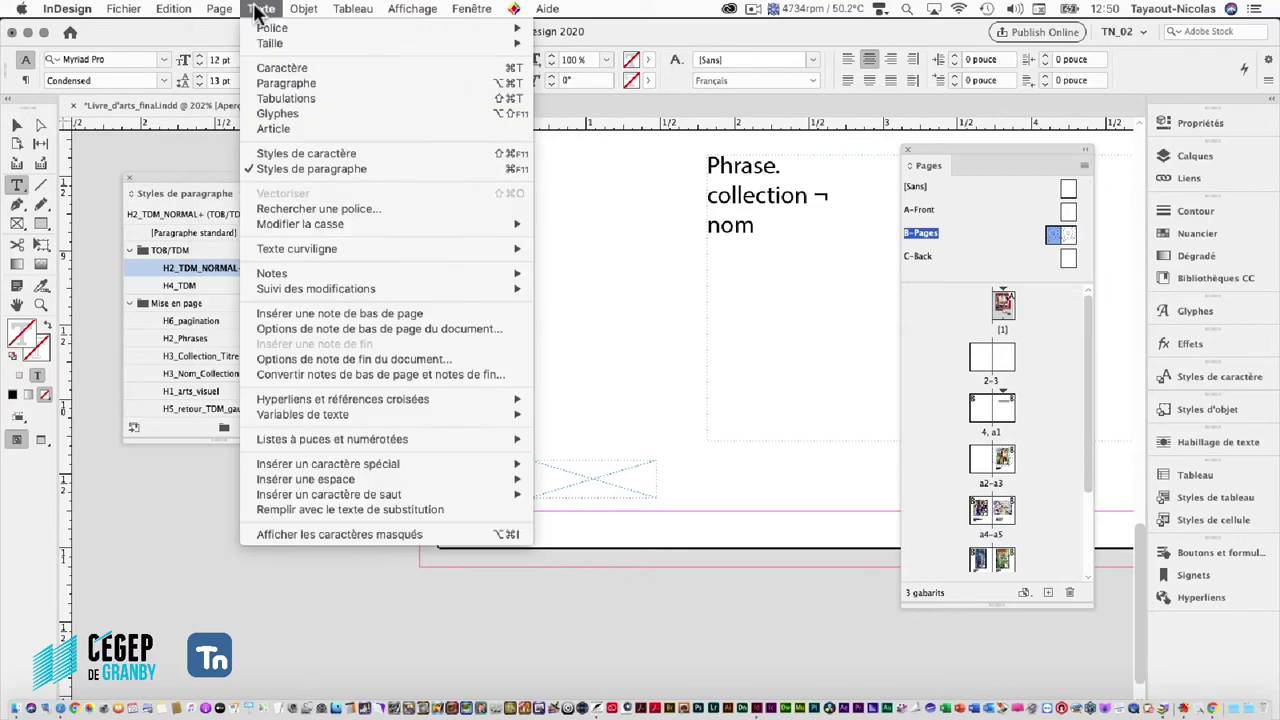
pyautogui.moveTo(268, 464)
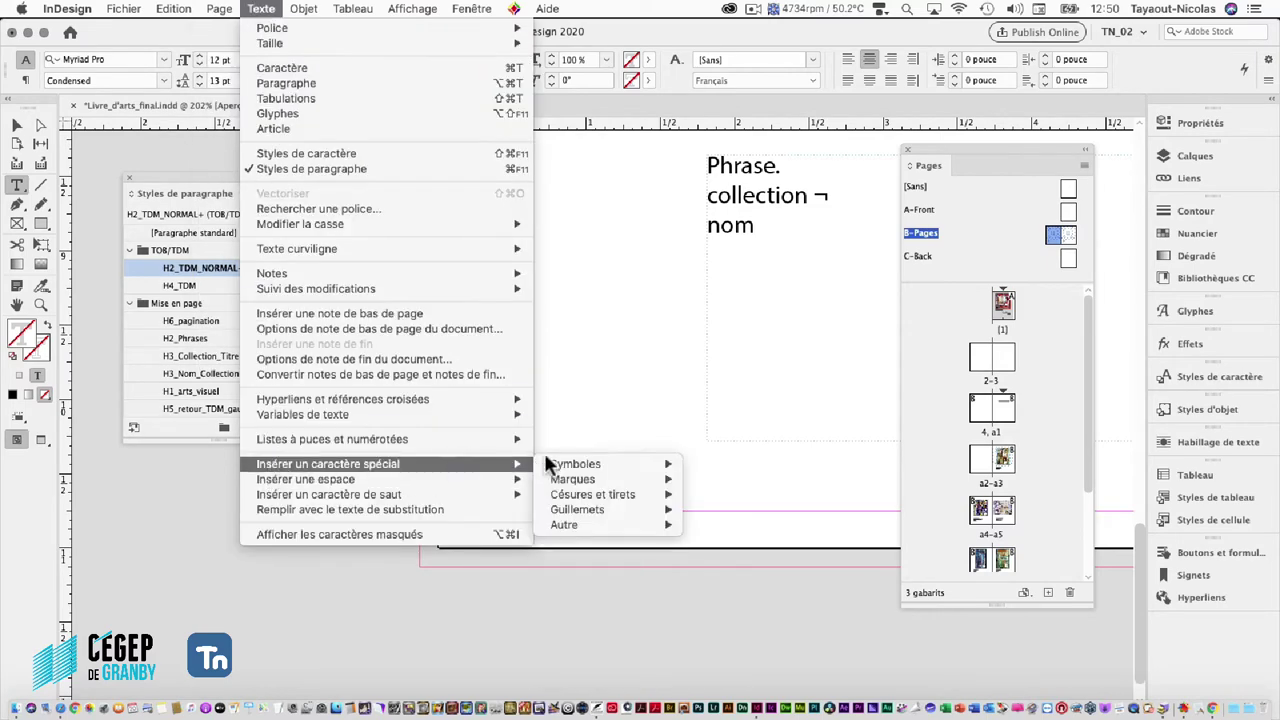
pyautogui.moveTo(566, 476)
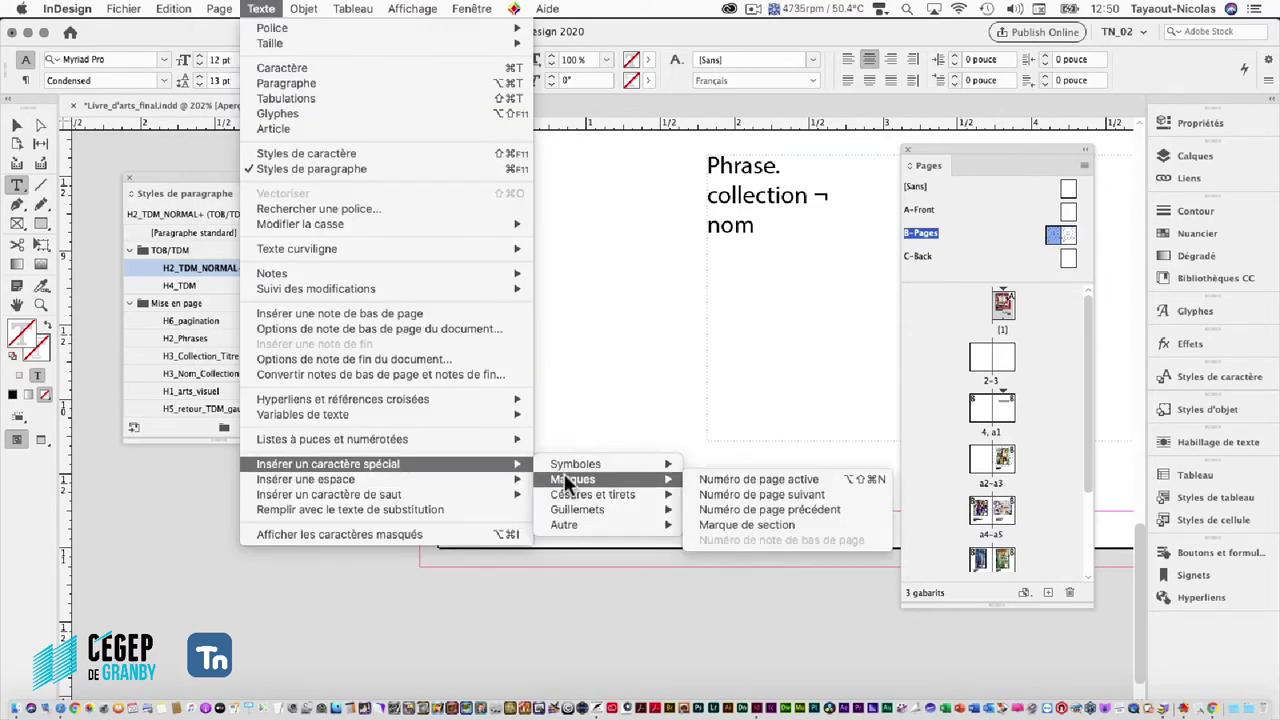
pyautogui.click(724, 478)
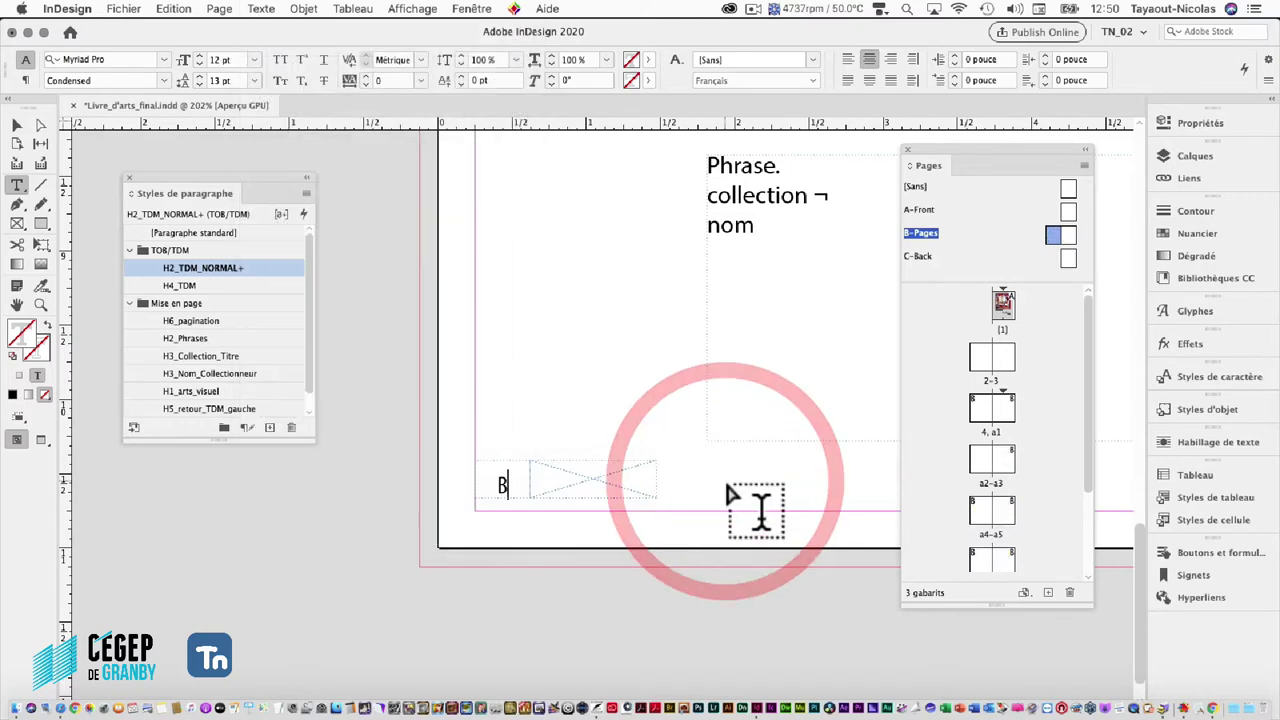
# Select the page number marker and set its frame's vertical justification to Haut
pyautogui.click(495, 487)
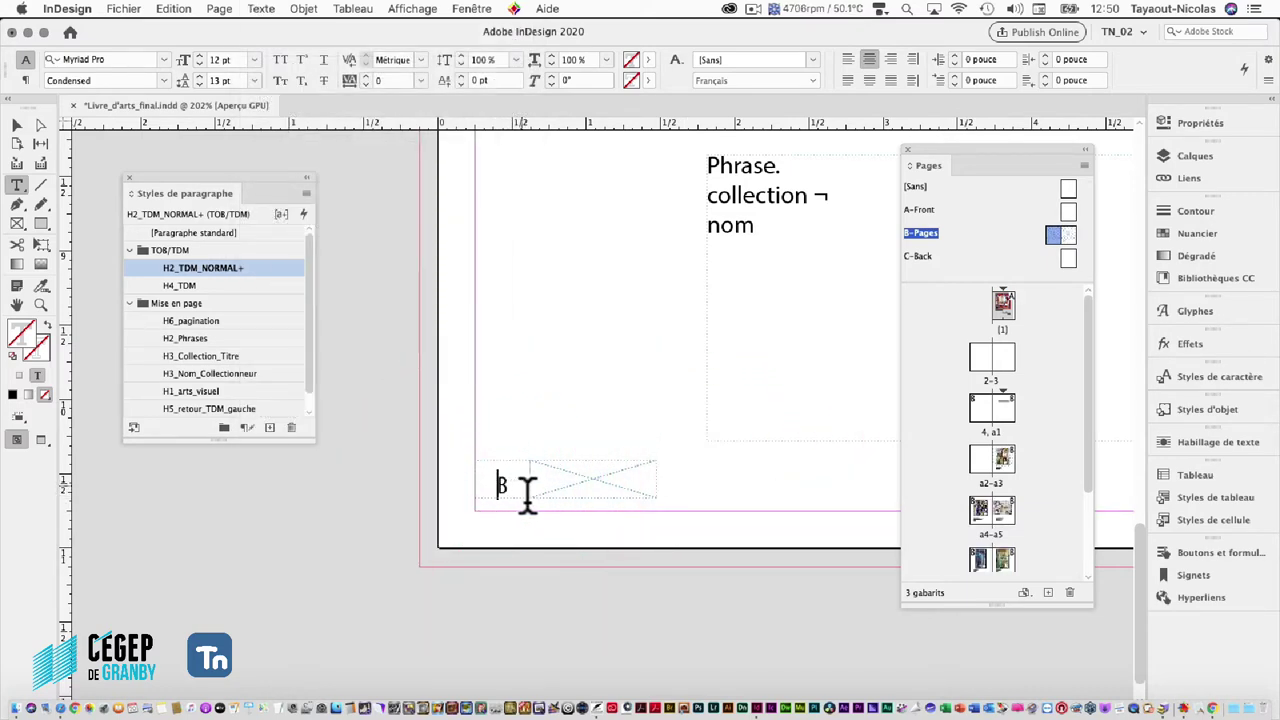
pyautogui.doubleClick(500, 485)
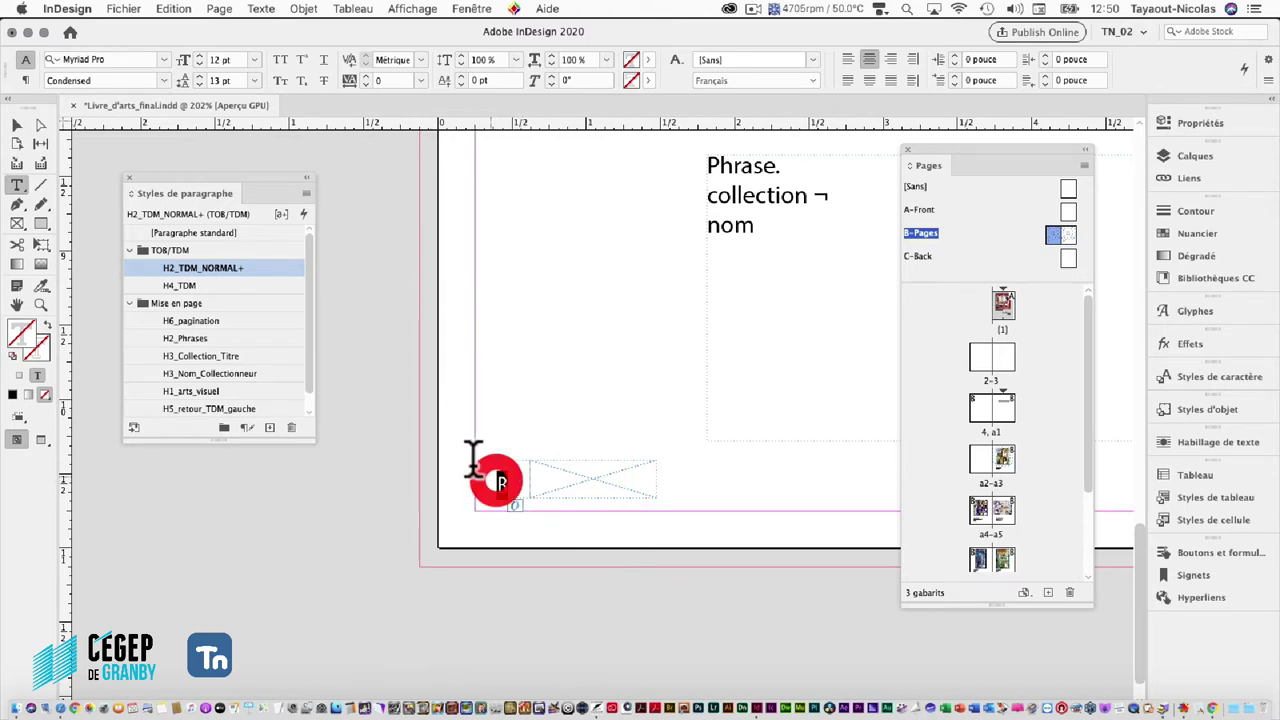
pyautogui.click(262, 9)
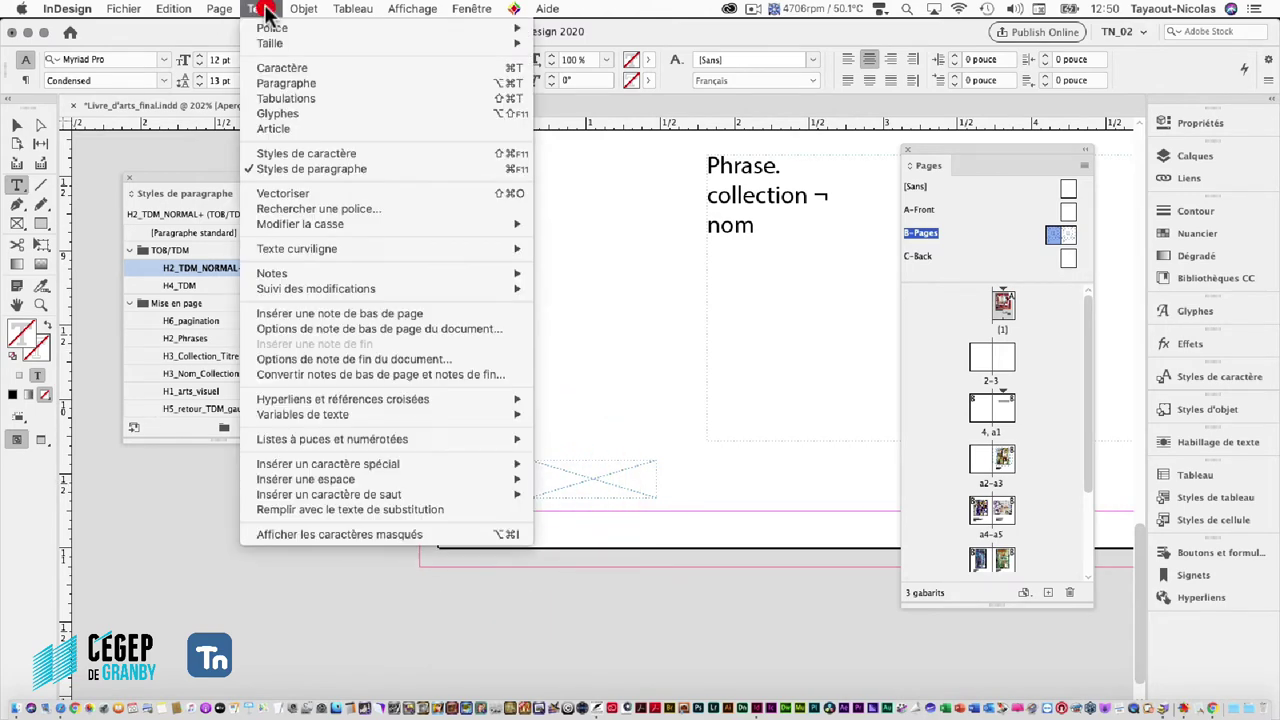
pyautogui.moveTo(304, 9)
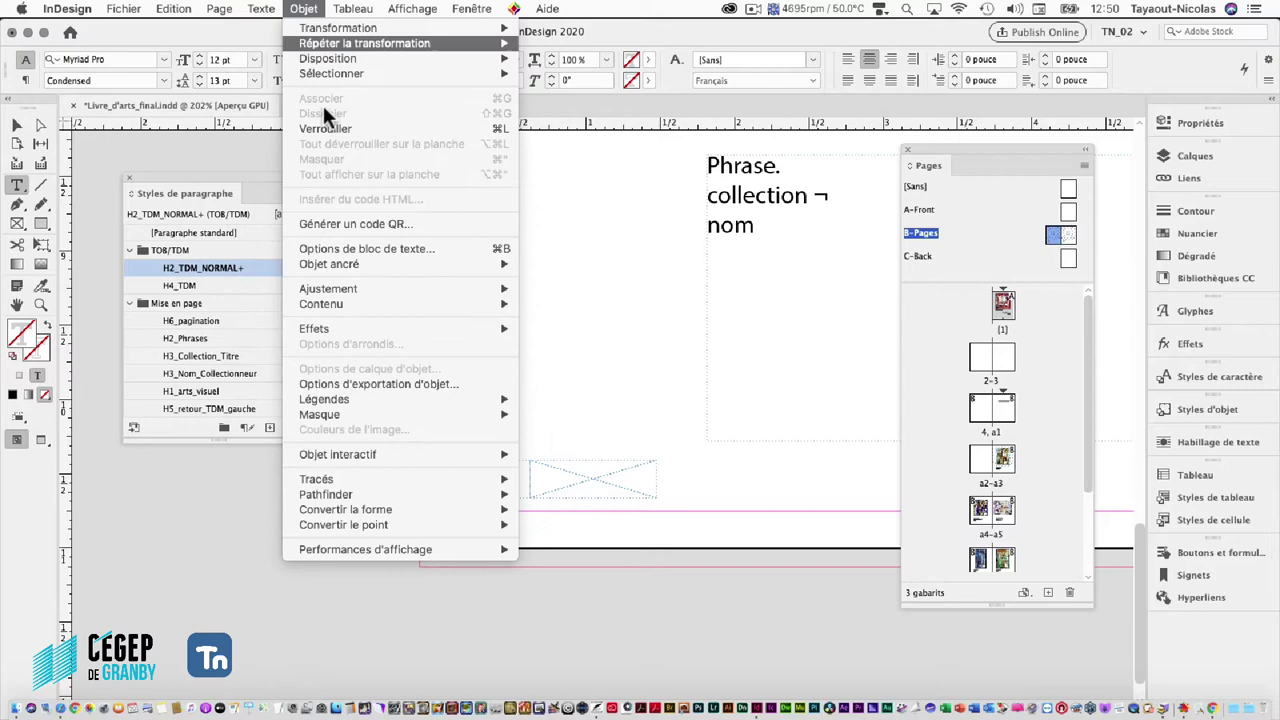
pyautogui.click(332, 252)
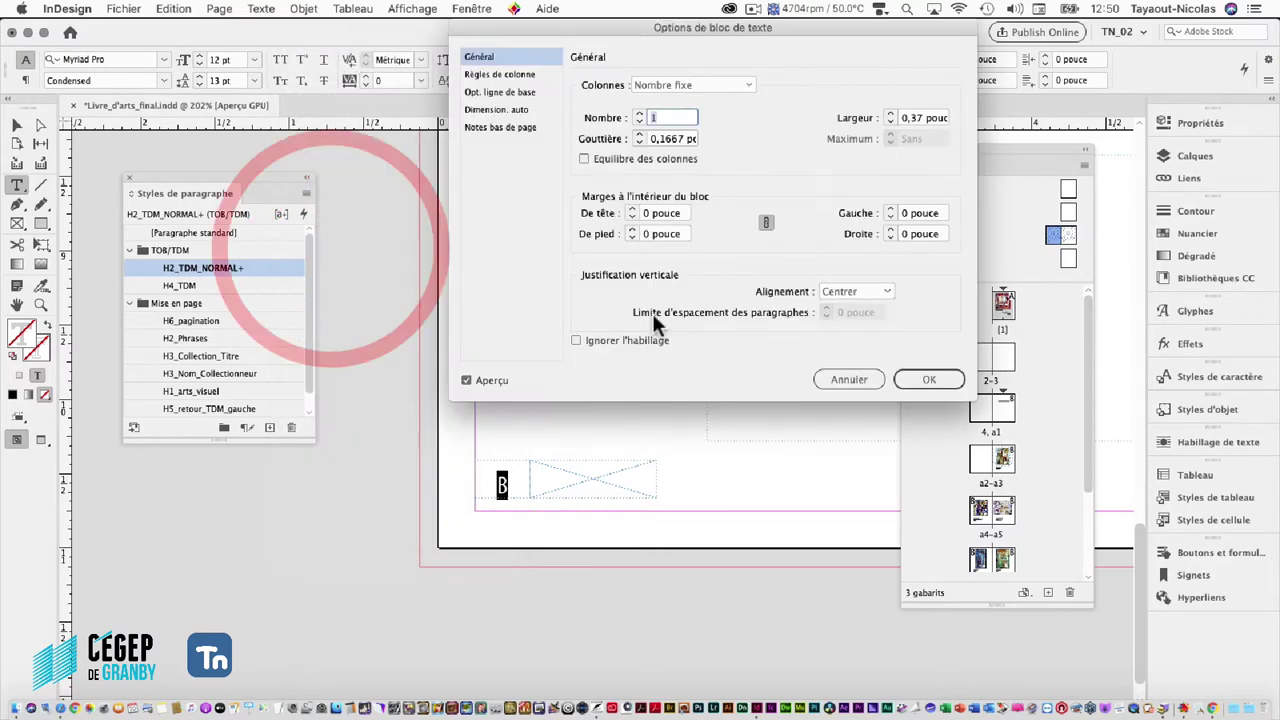
pyautogui.click(839, 290)
pyautogui.click(848, 308)
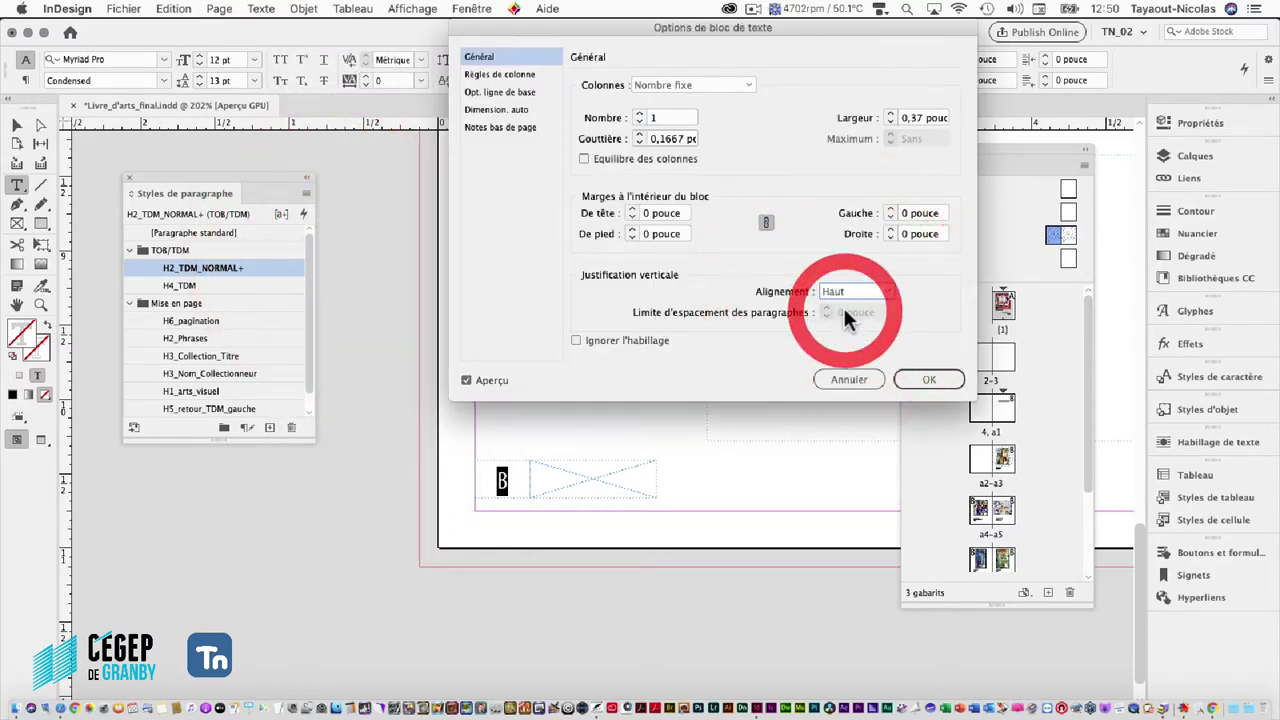
pyautogui.click(903, 382)
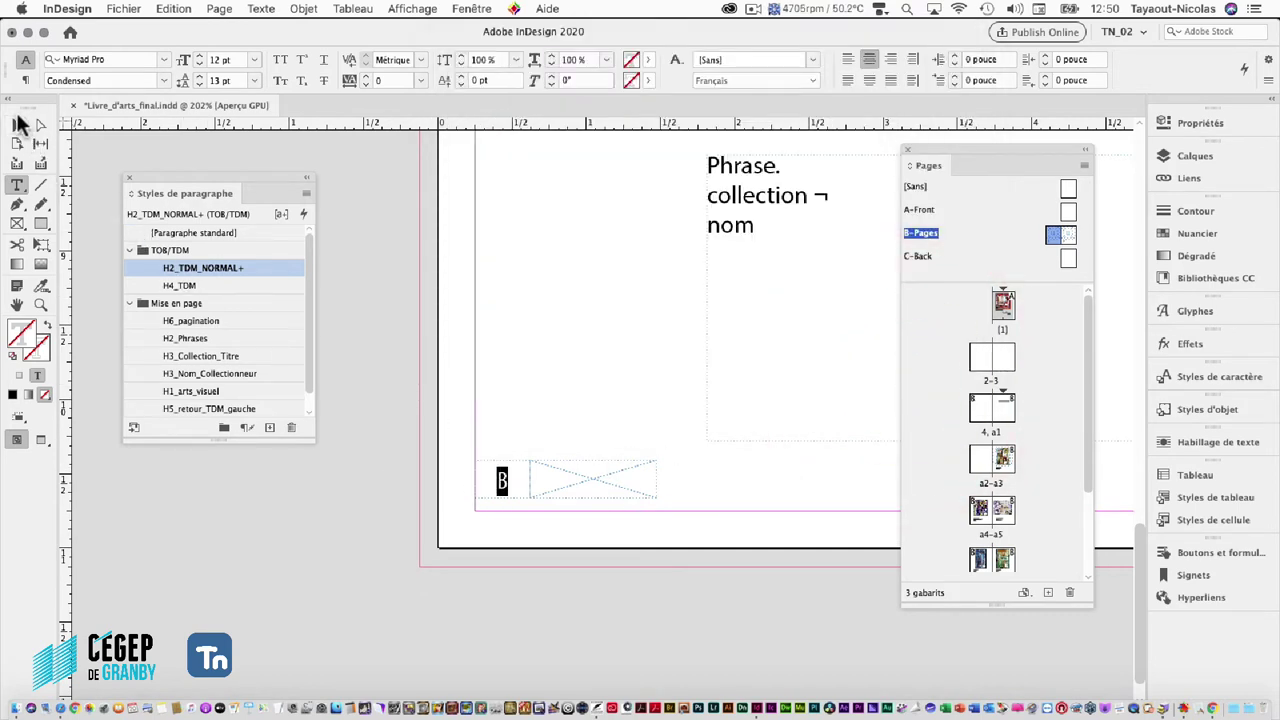
# Select the page number marker in the small frame and format it as Myriad Pro Bold at 9 pt
pyautogui.click(20, 124)
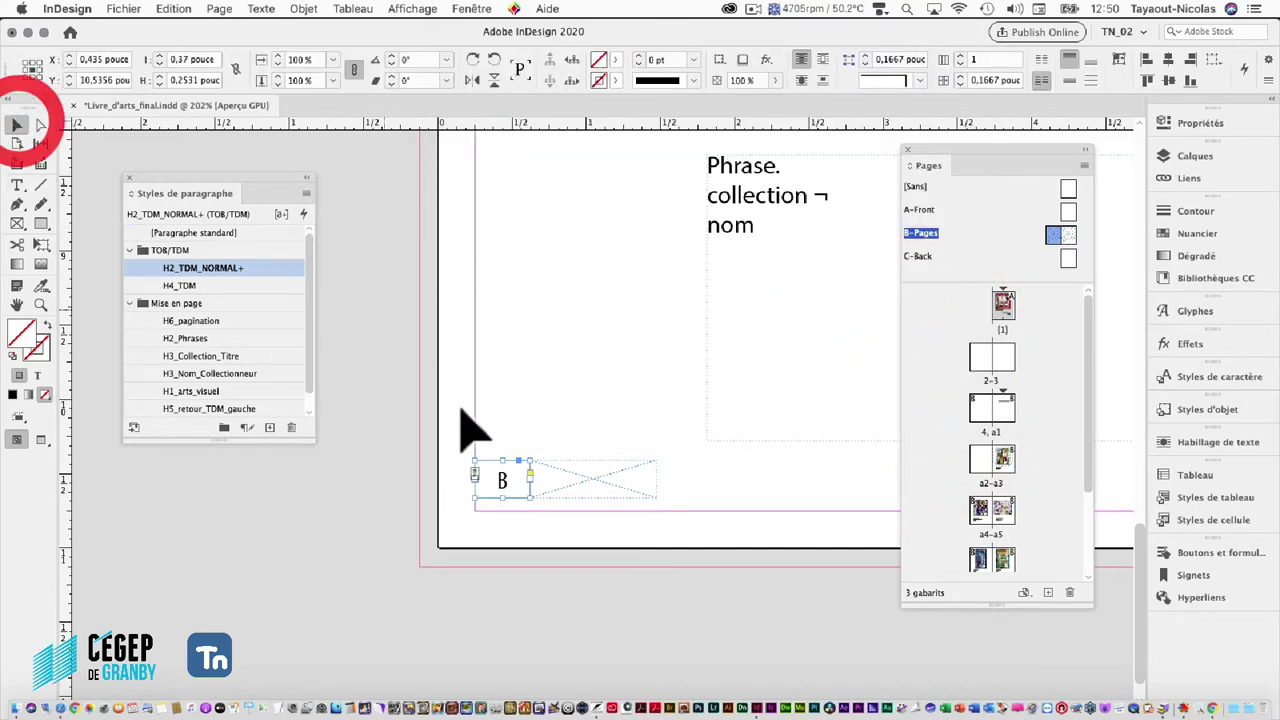
pyautogui.doubleClick(500, 478)
pyautogui.doubleClick(501, 479)
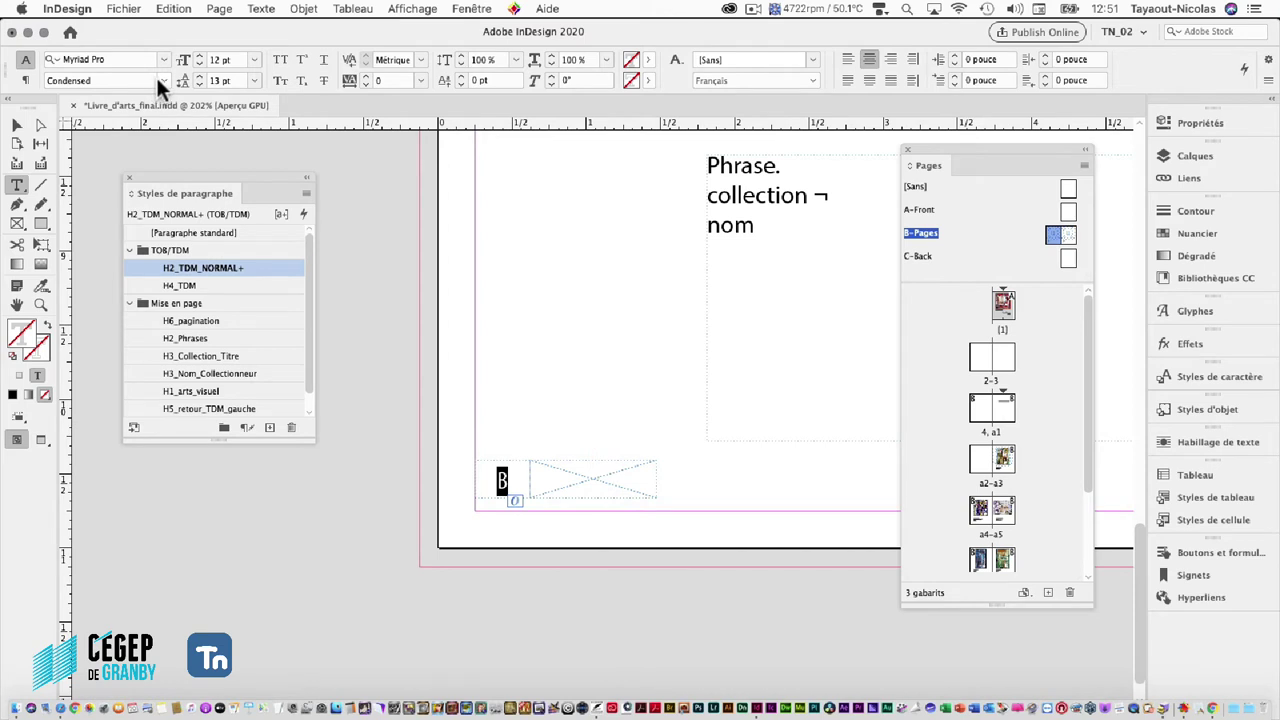
pyautogui.click(159, 76)
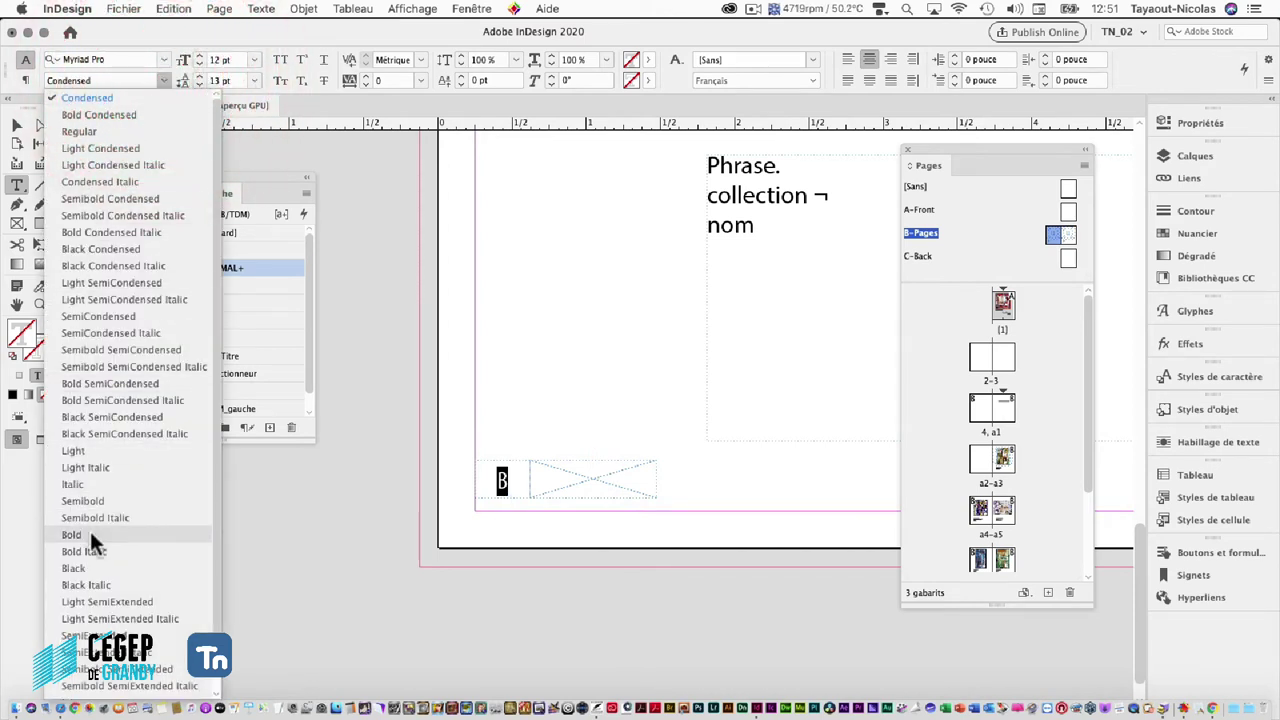
pyautogui.click(247, 59)
pyautogui.click(238, 131)
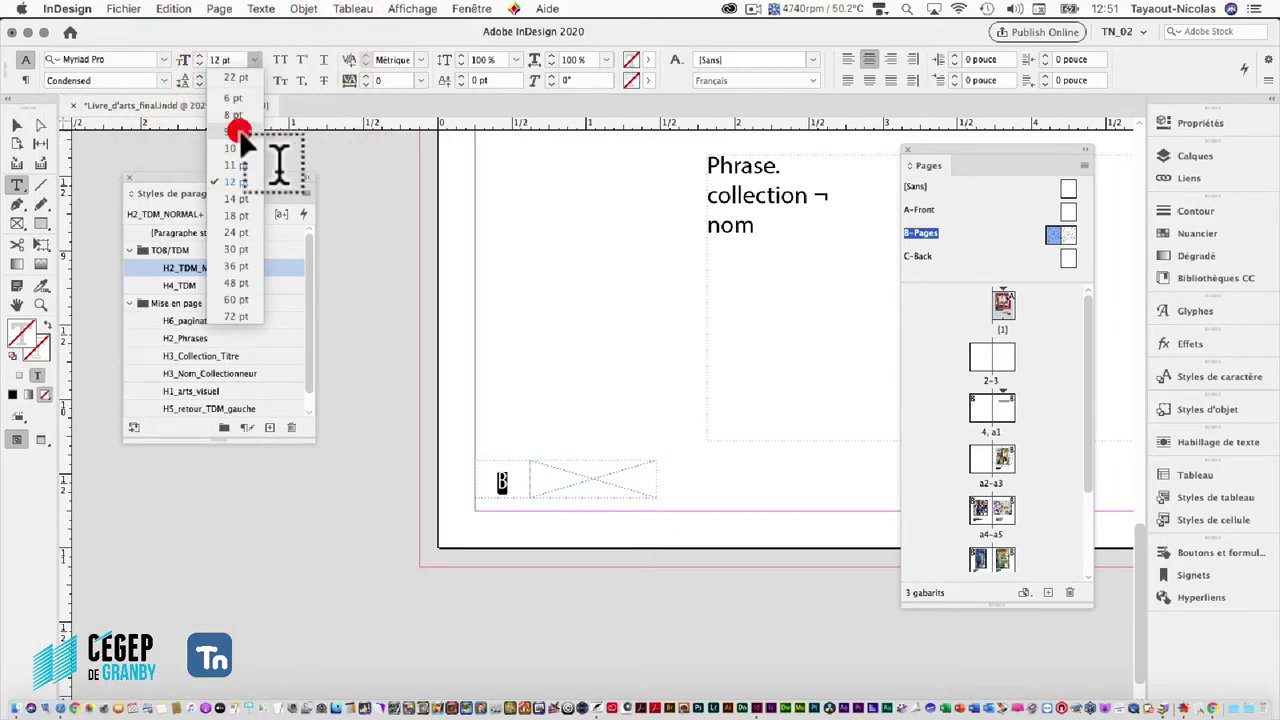
pyautogui.click(160, 78)
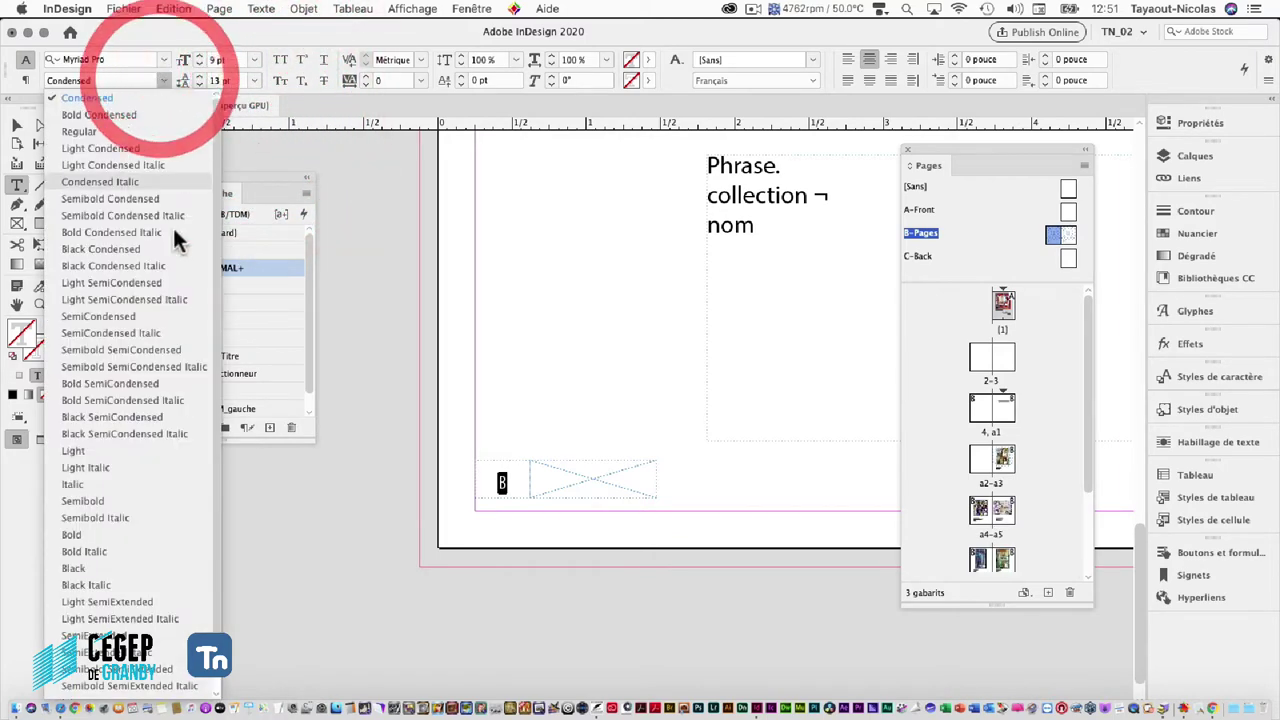
pyautogui.click(136, 535)
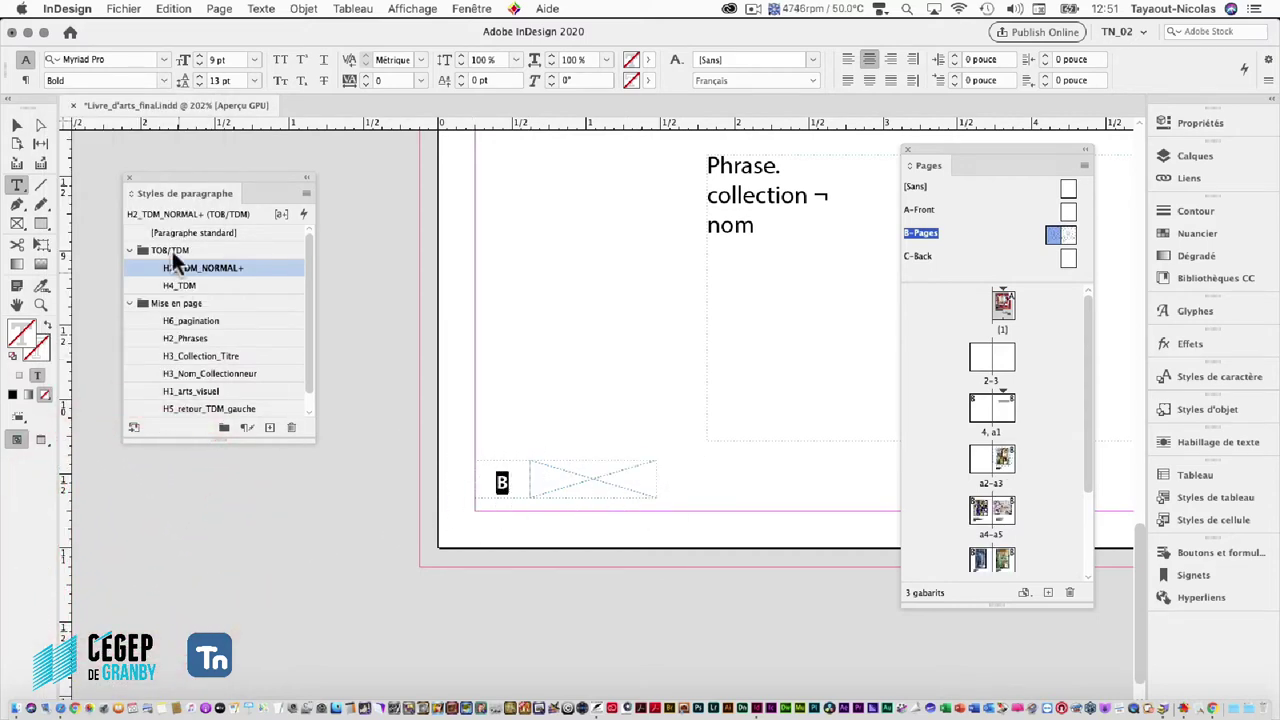
# Copy the page number frame to the right page's lower outer corner, beside the empty image frame, at X 16.565 and Y 10.5356 pouces
pyautogui.click(17, 125)
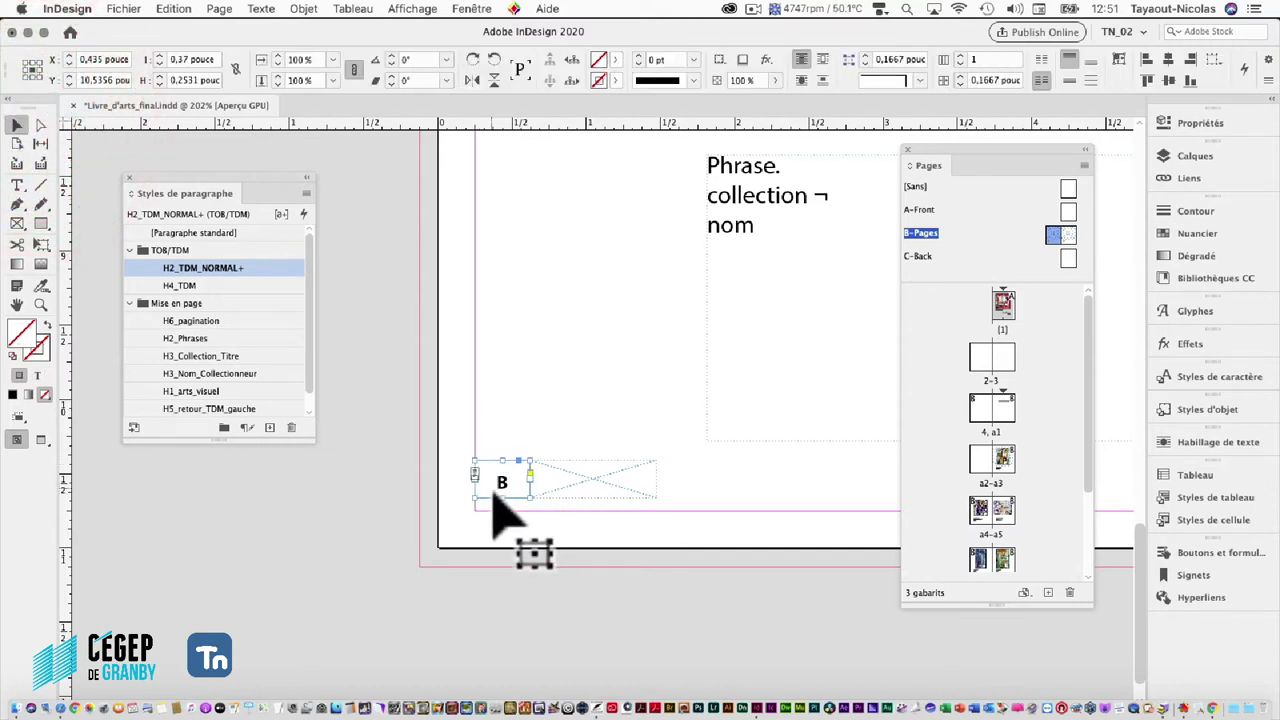
pyautogui.hscroll(-3, 497, 505)
pyautogui.scroll(-1, 497, 505)
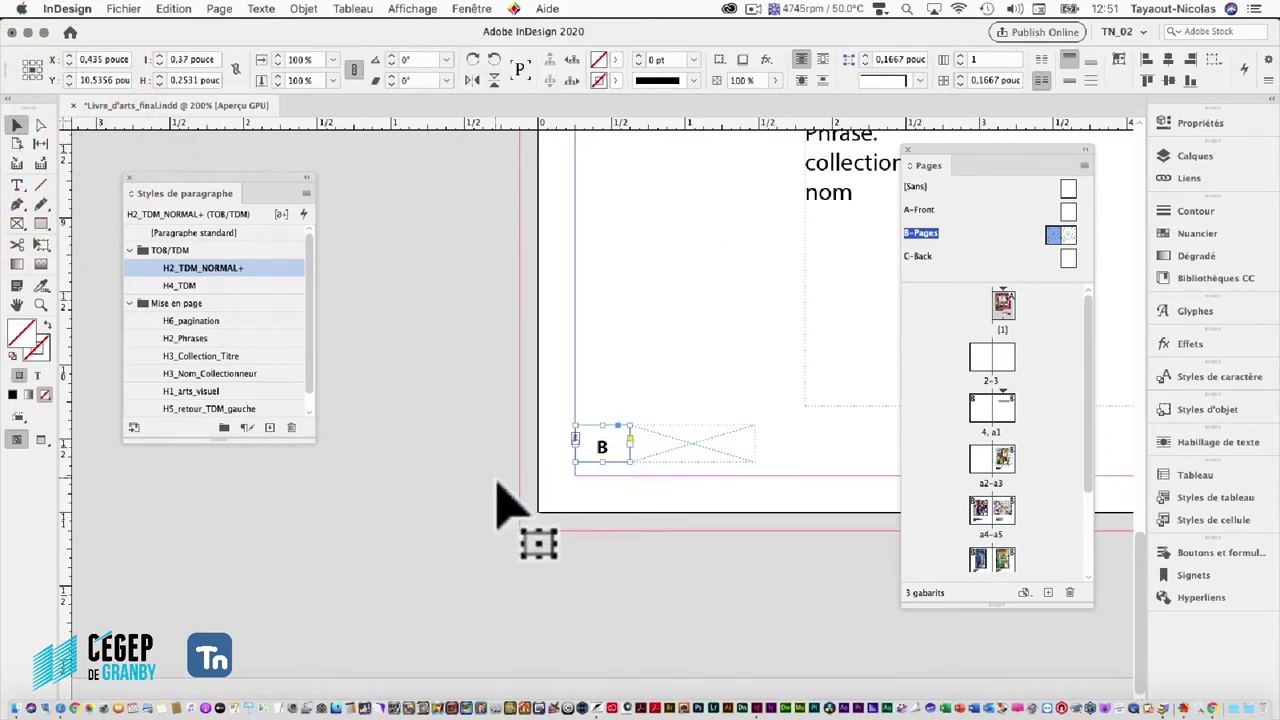
pyautogui.scroll(-5, 497, 505)
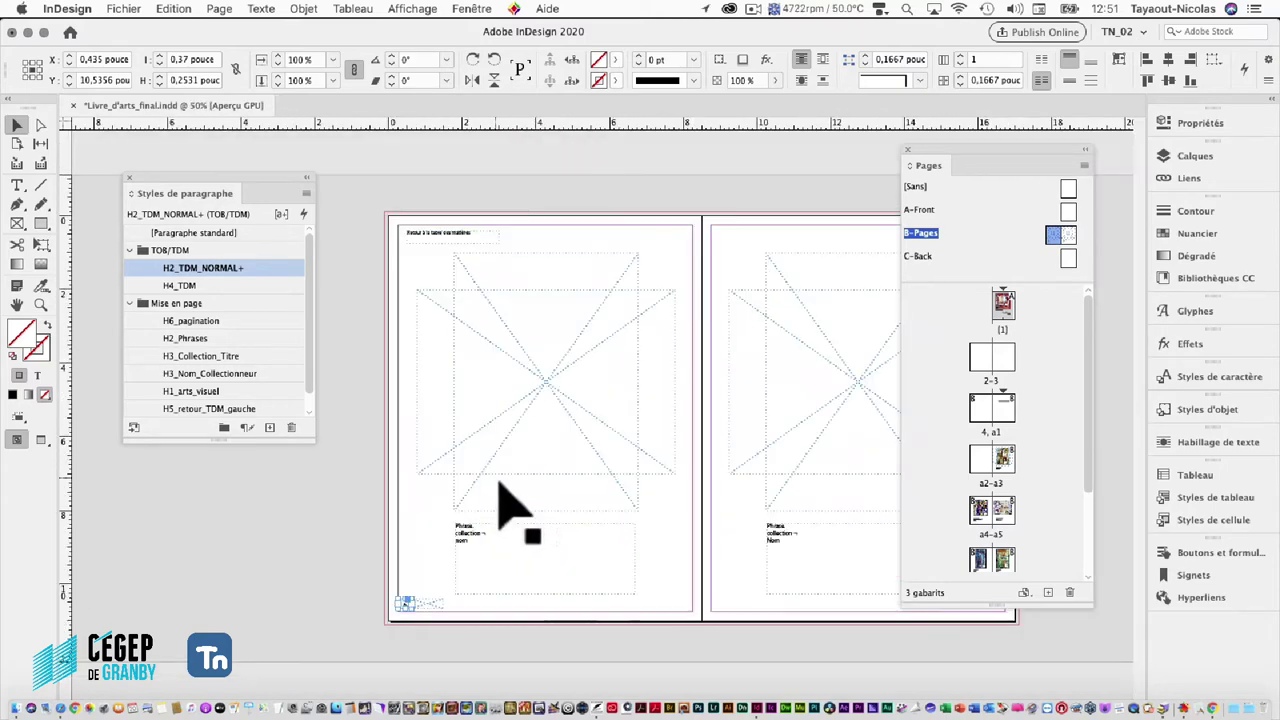
pyautogui.moveTo(651, 471); pyautogui.dragTo(459, 493)
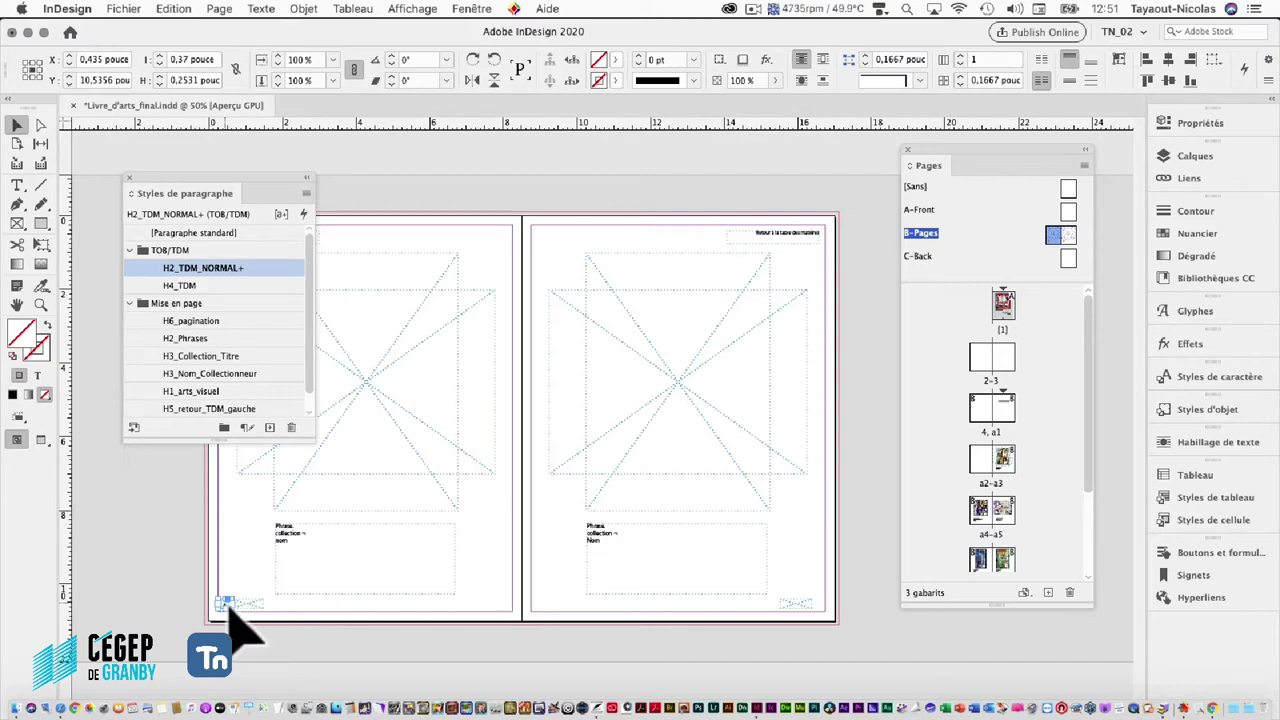
pyautogui.press('super+equal')
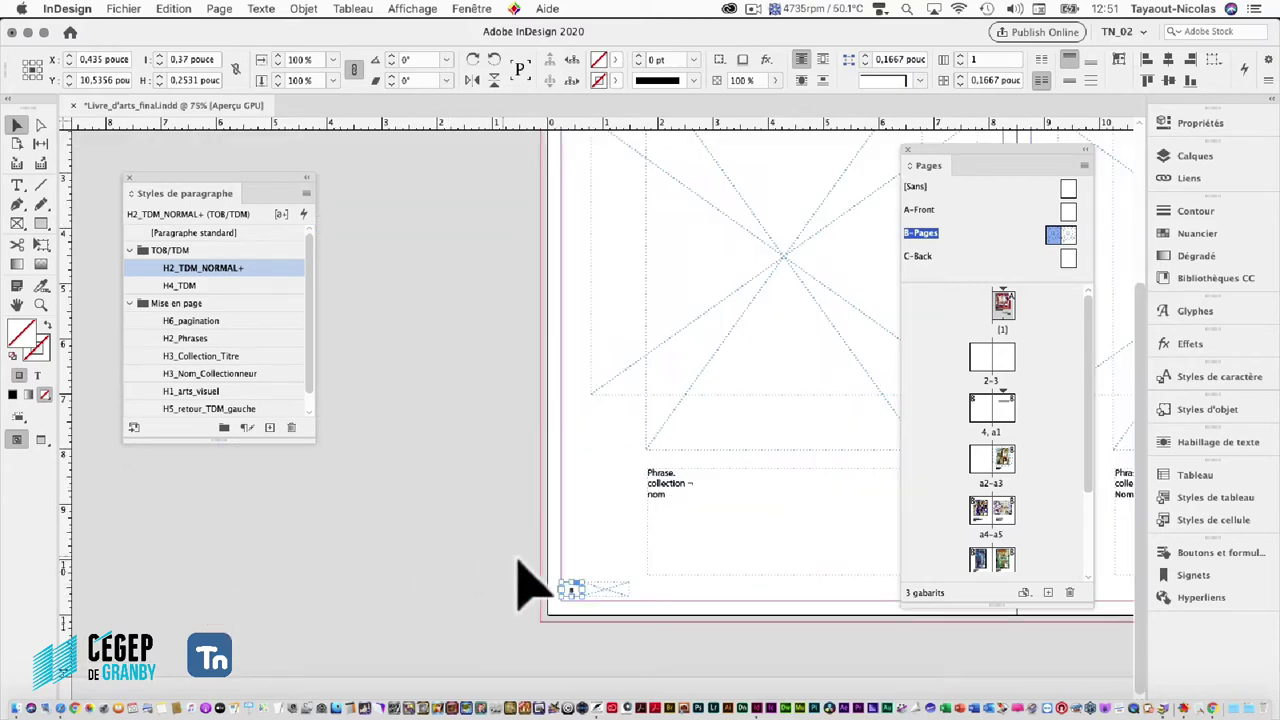
pyautogui.moveTo(690, 555); pyautogui.dragTo(320, 548)
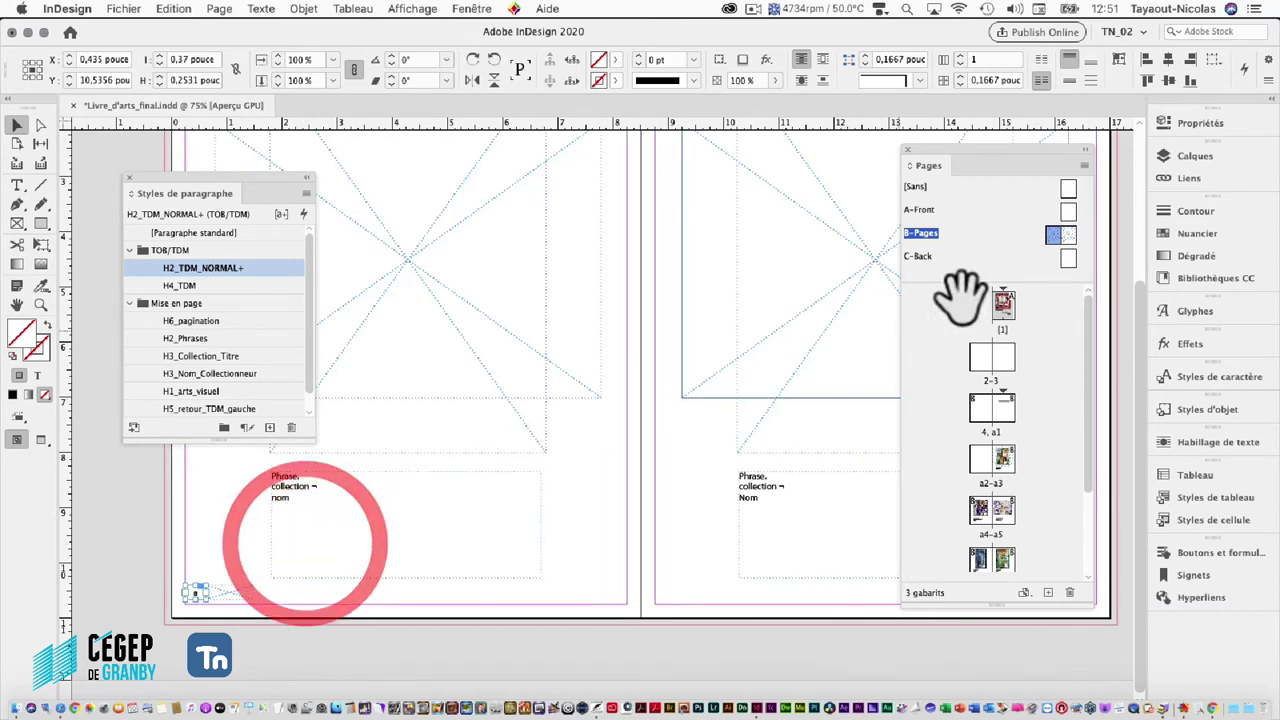
pyautogui.moveTo(983, 145); pyautogui.dragTo(1012, 84)
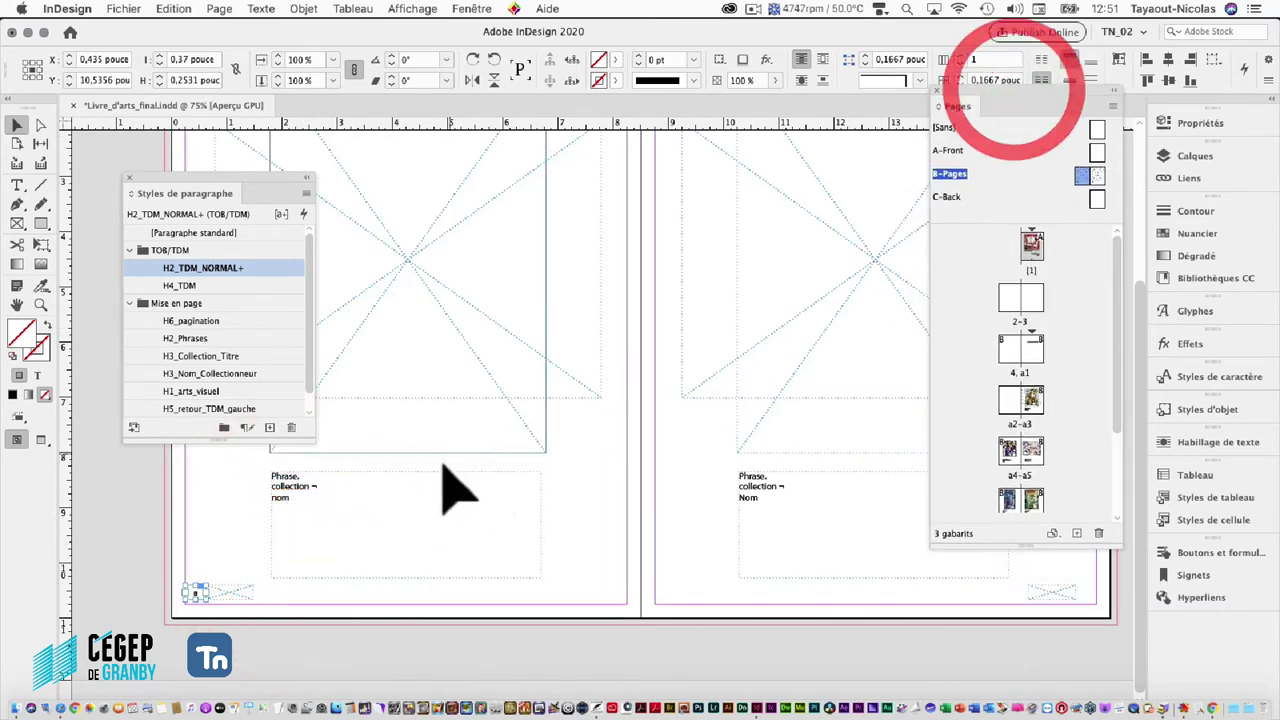
pyautogui.click(196, 596)
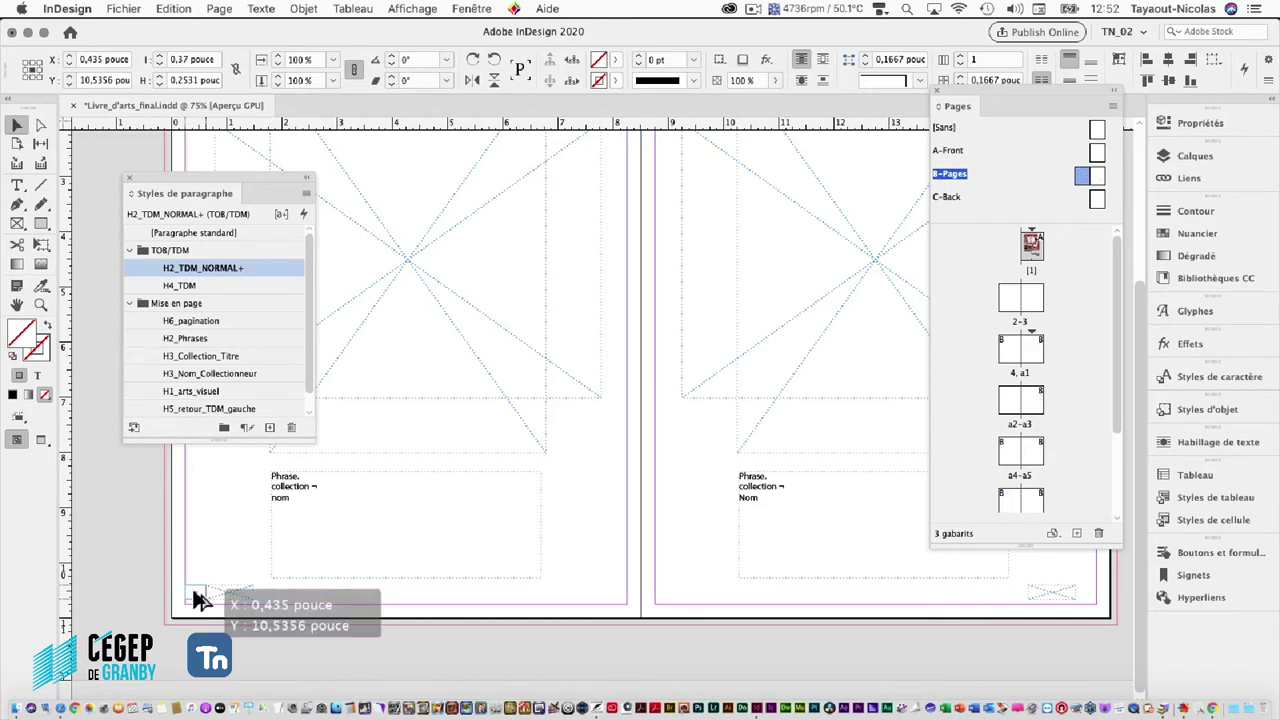
pyautogui.moveTo(196, 596); pyautogui.dragTo(995, 592)
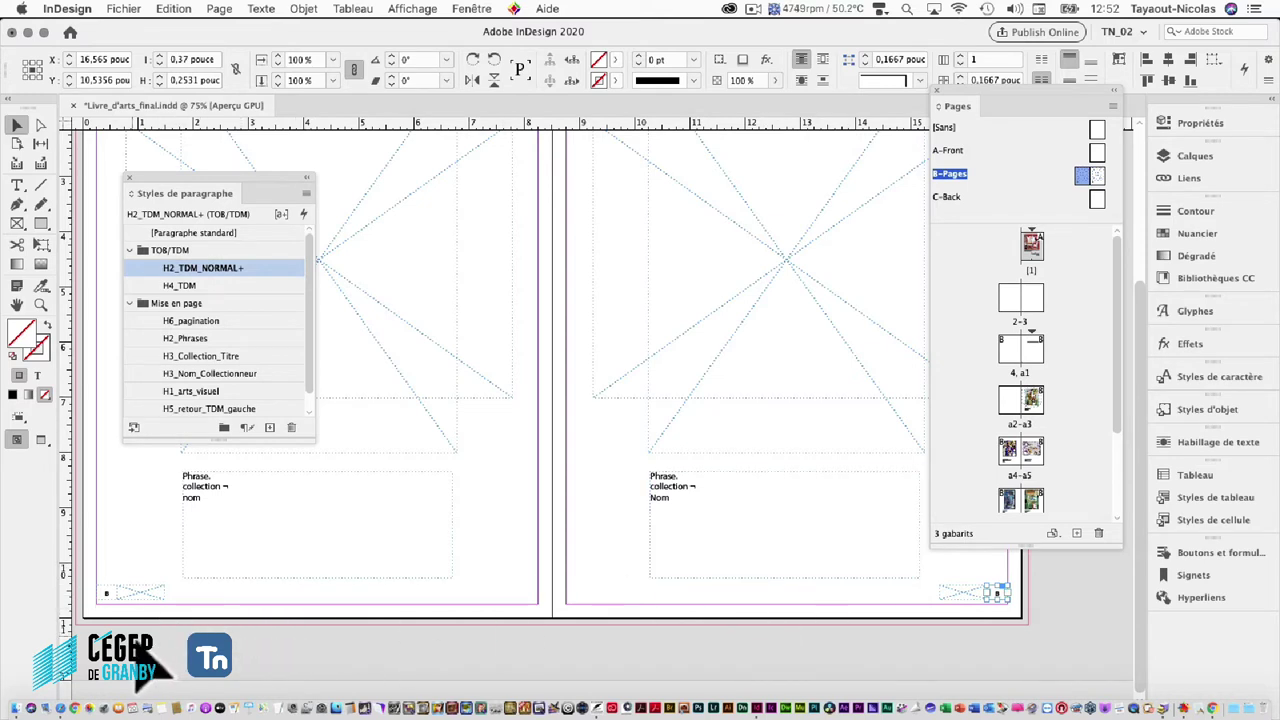
pyautogui.click(982, 620)
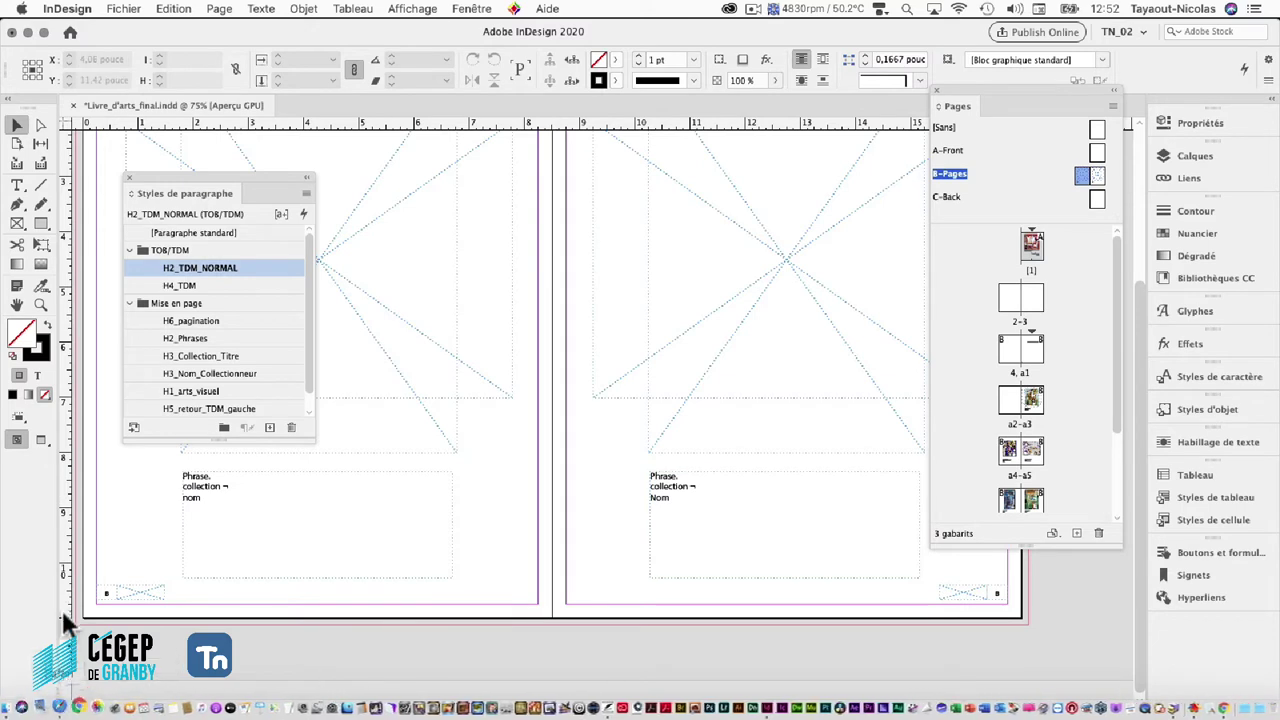
pyautogui.click(42, 32)
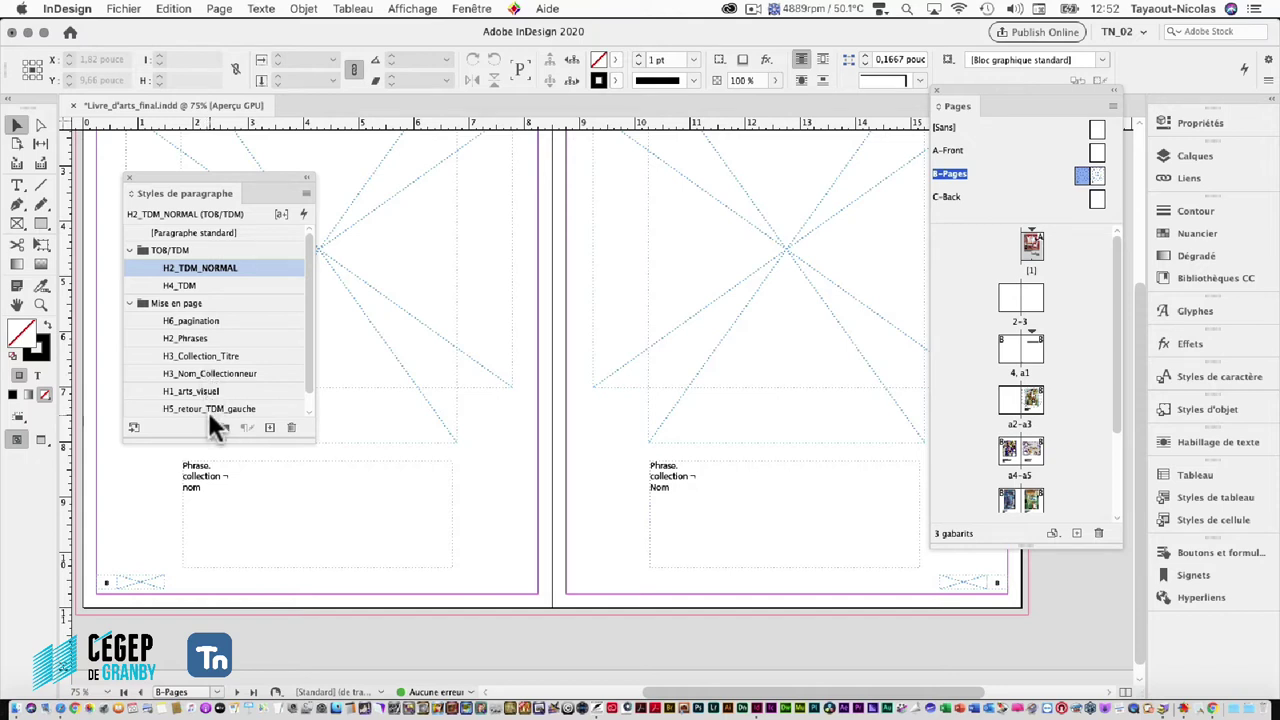
# Import logo_Vandiere_noir.png from the Links/logos folder into the small image frame beside the left page's number
pyautogui.click(145, 583)
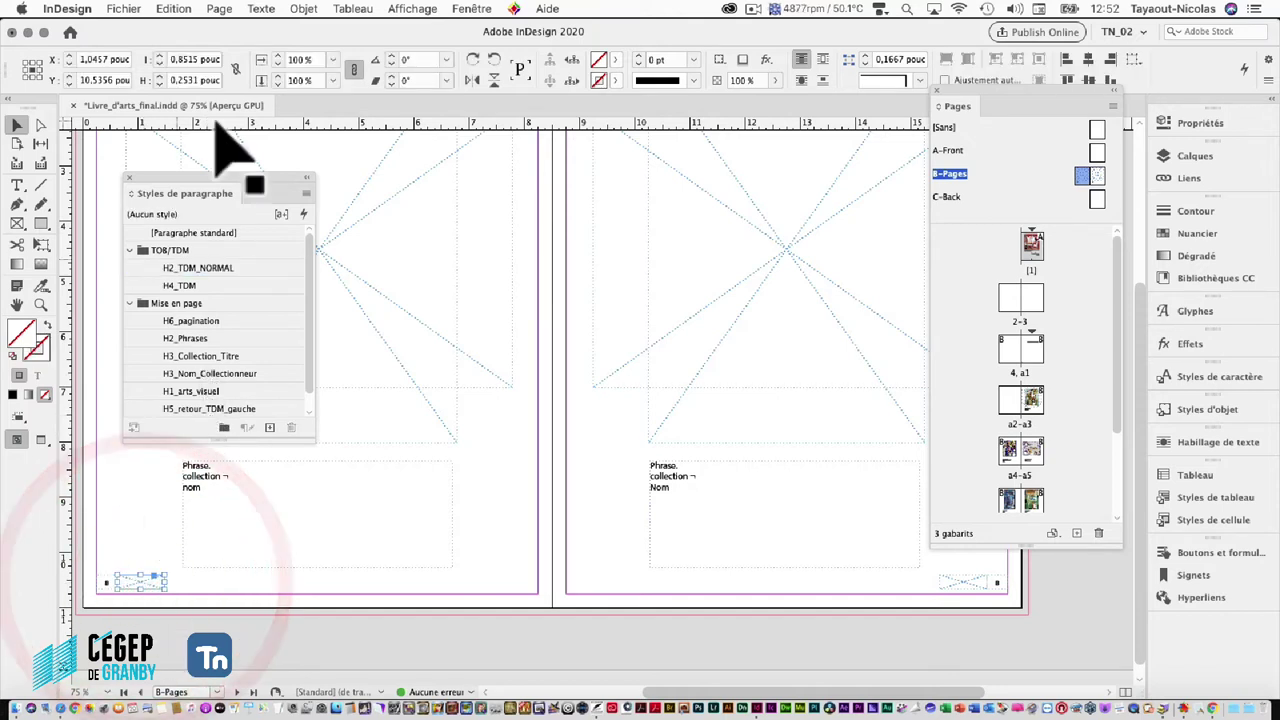
pyautogui.click(128, 10)
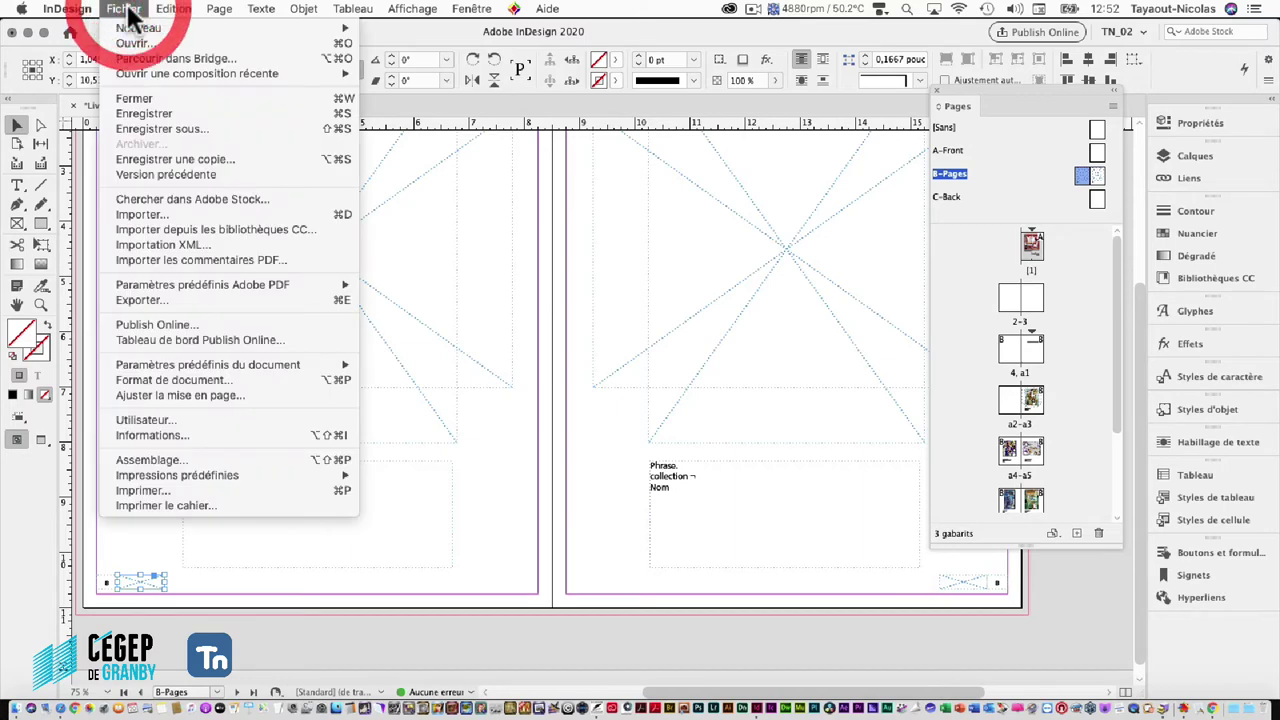
pyautogui.click(121, 213)
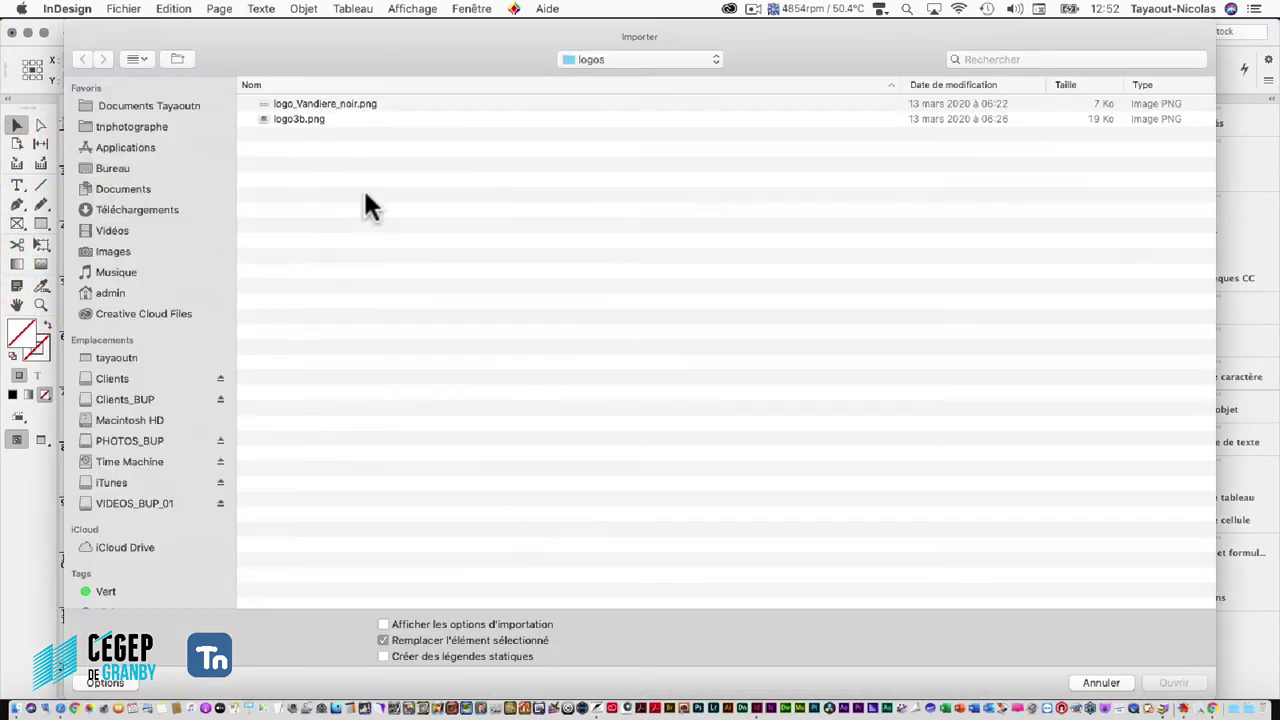
pyautogui.click(628, 58)
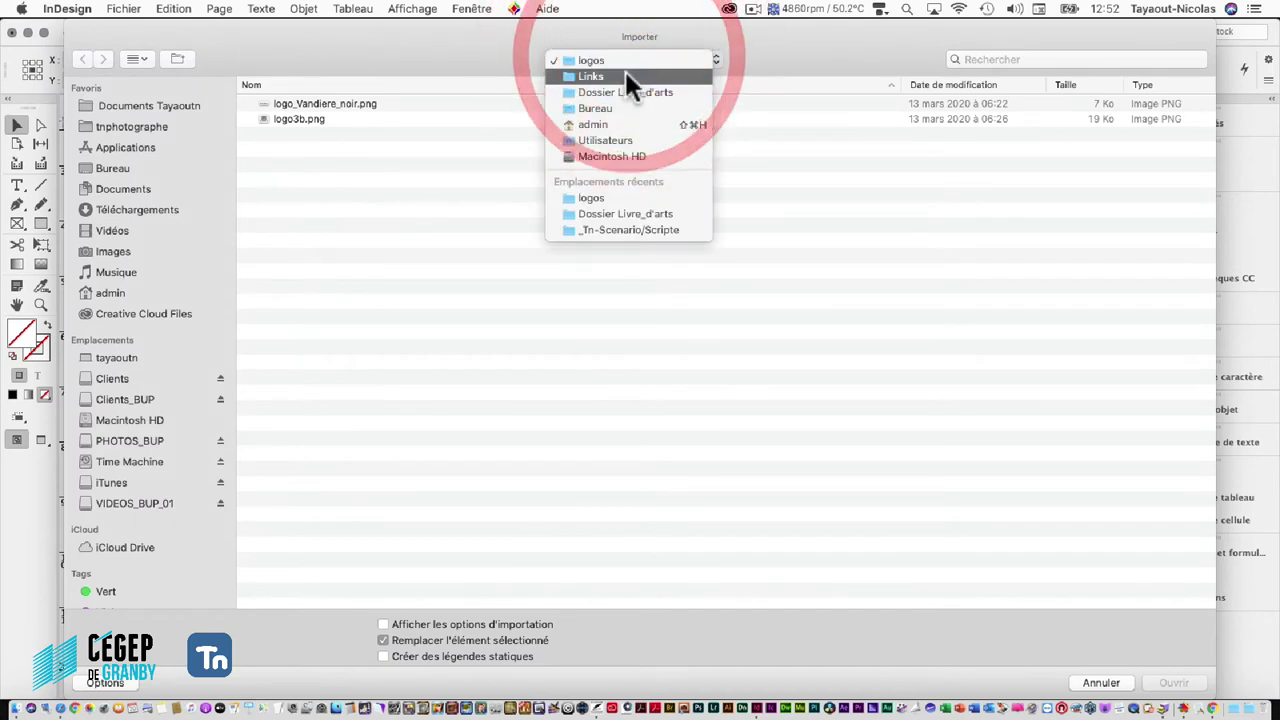
pyautogui.click(624, 75)
pyautogui.click(597, 62)
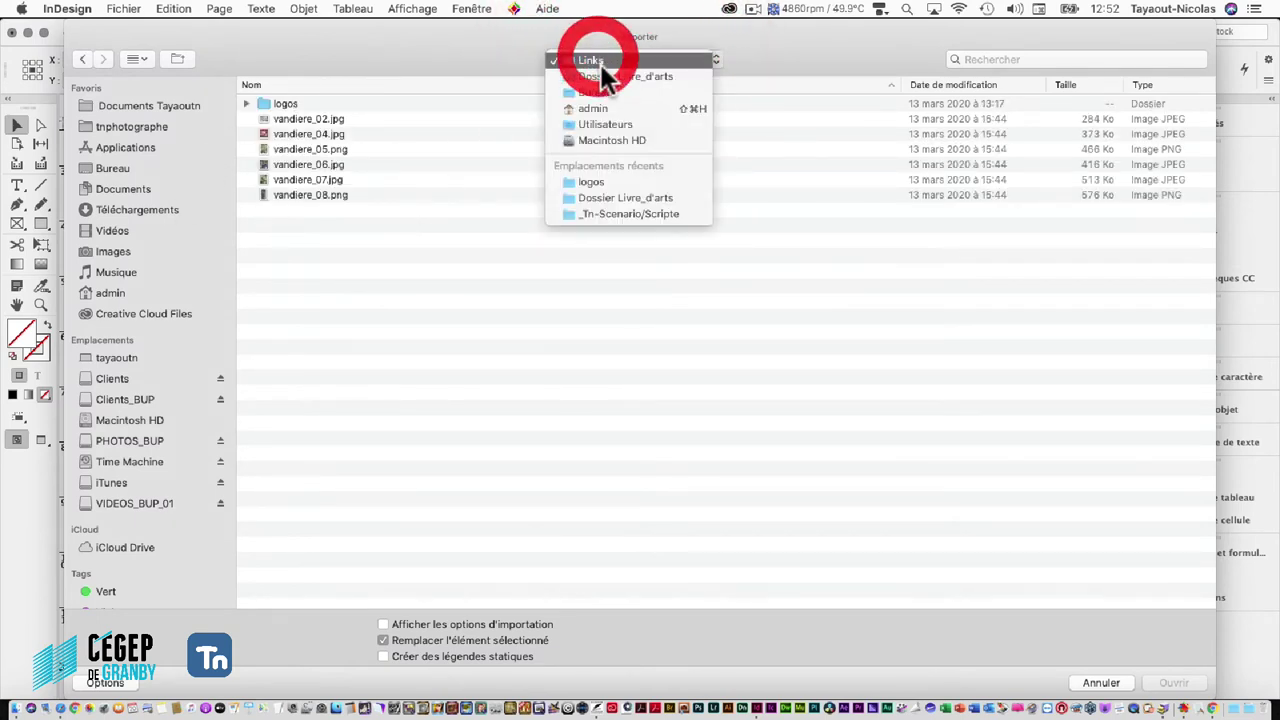
pyautogui.click(586, 76)
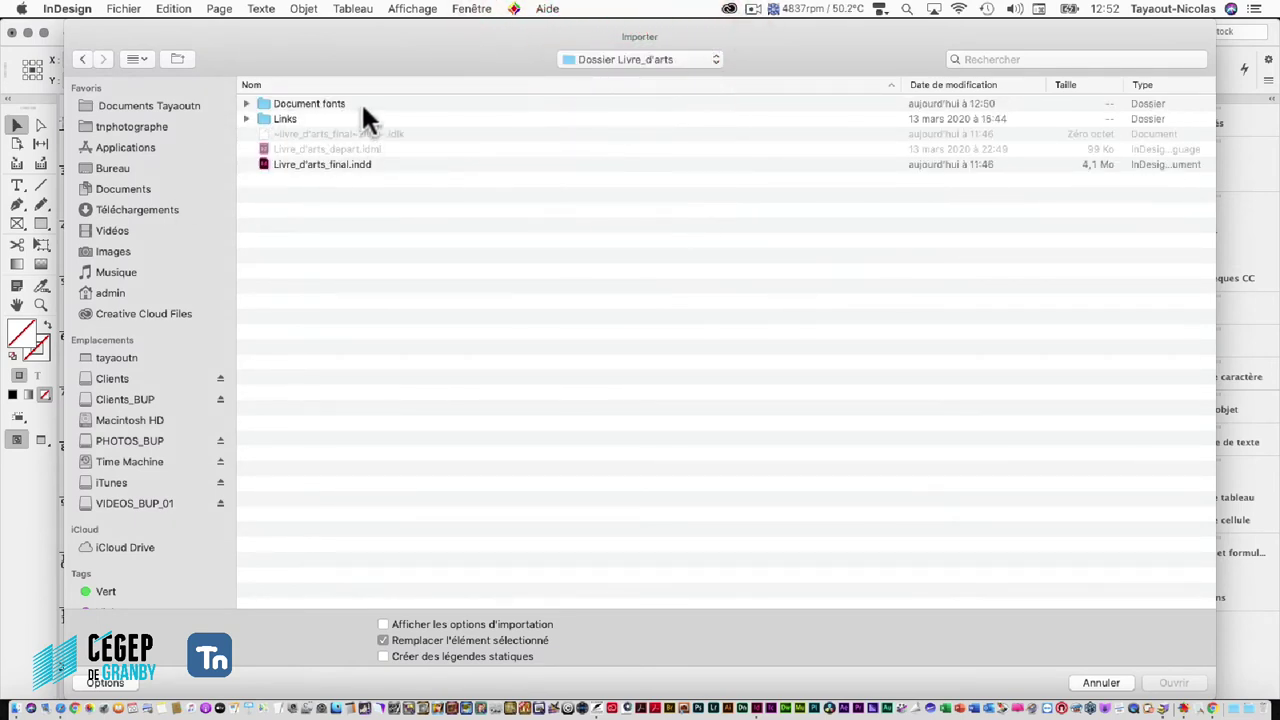
pyautogui.doubleClick(265, 118)
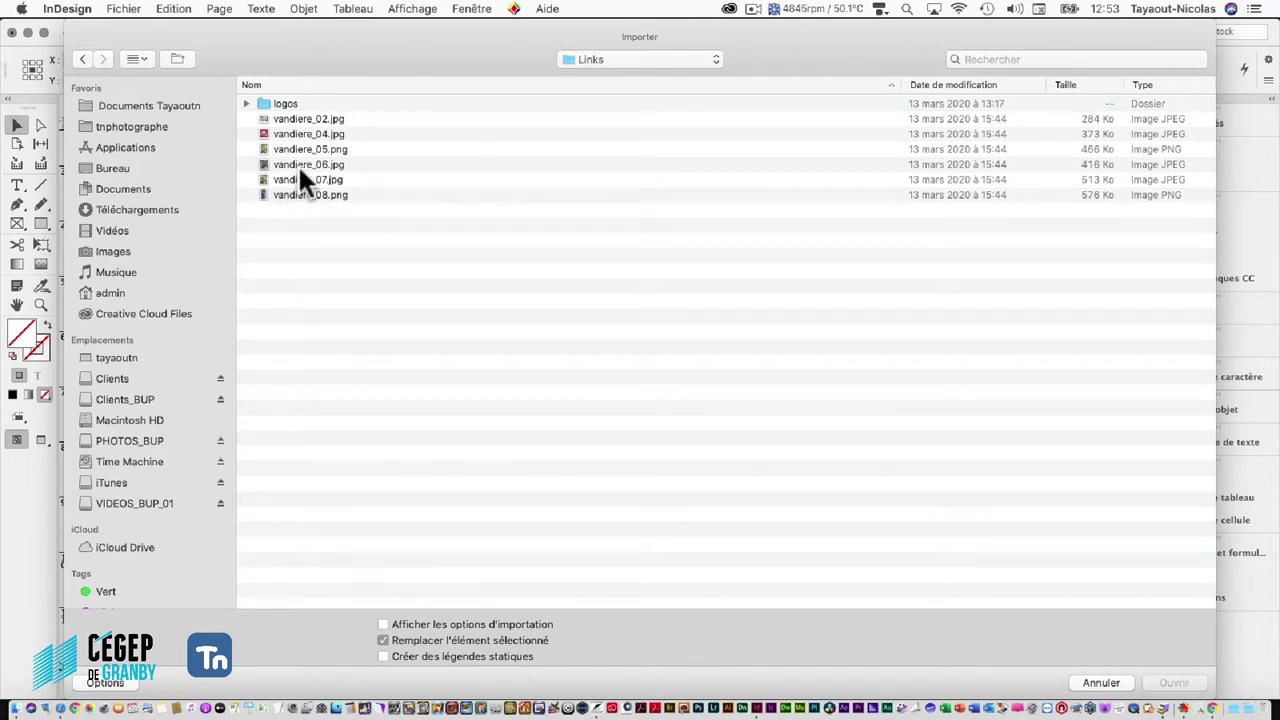
pyautogui.doubleClick(283, 106)
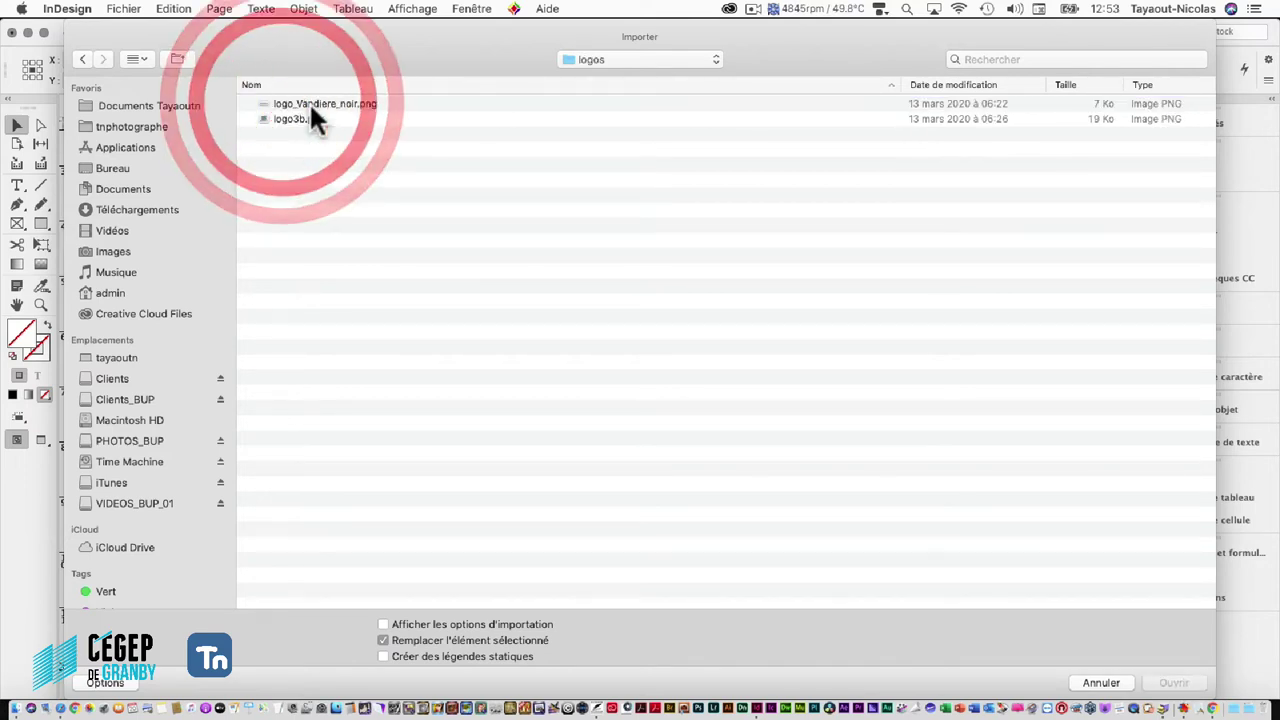
pyautogui.click(310, 103)
pyautogui.click(1176, 683)
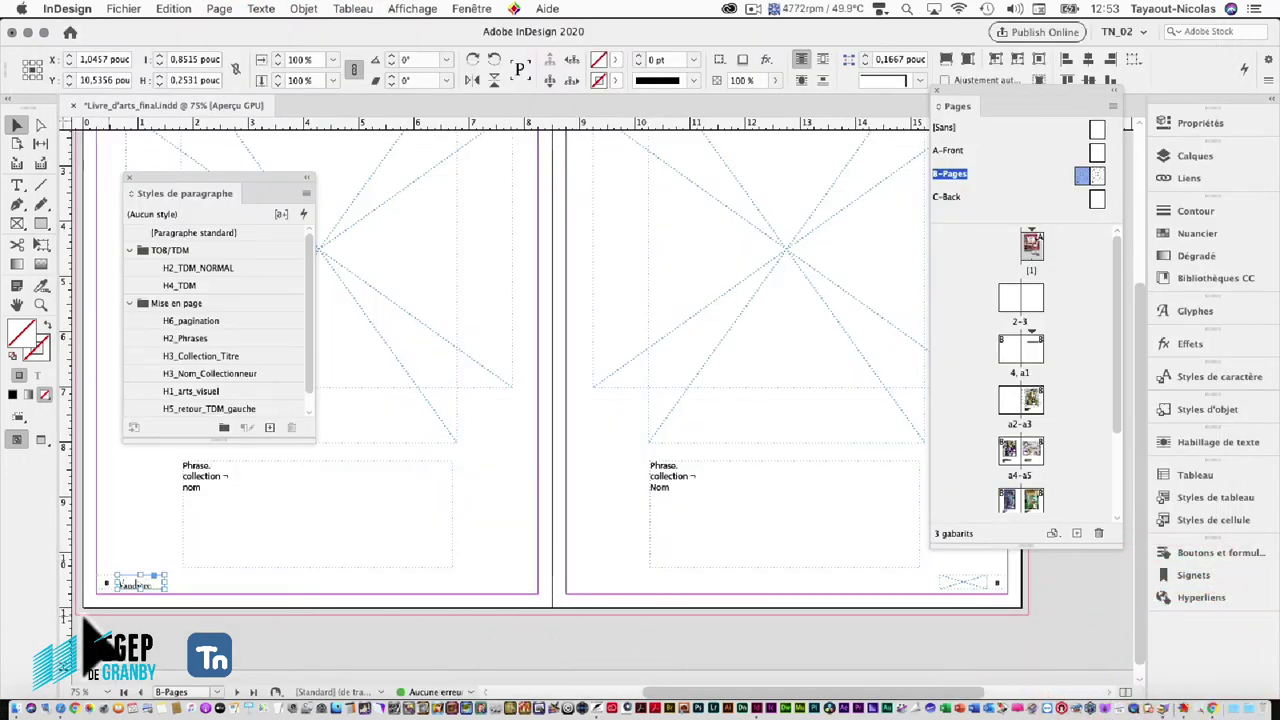
# Centre the imported logo within its frame on the left page
pyautogui.rightClick(140, 585)
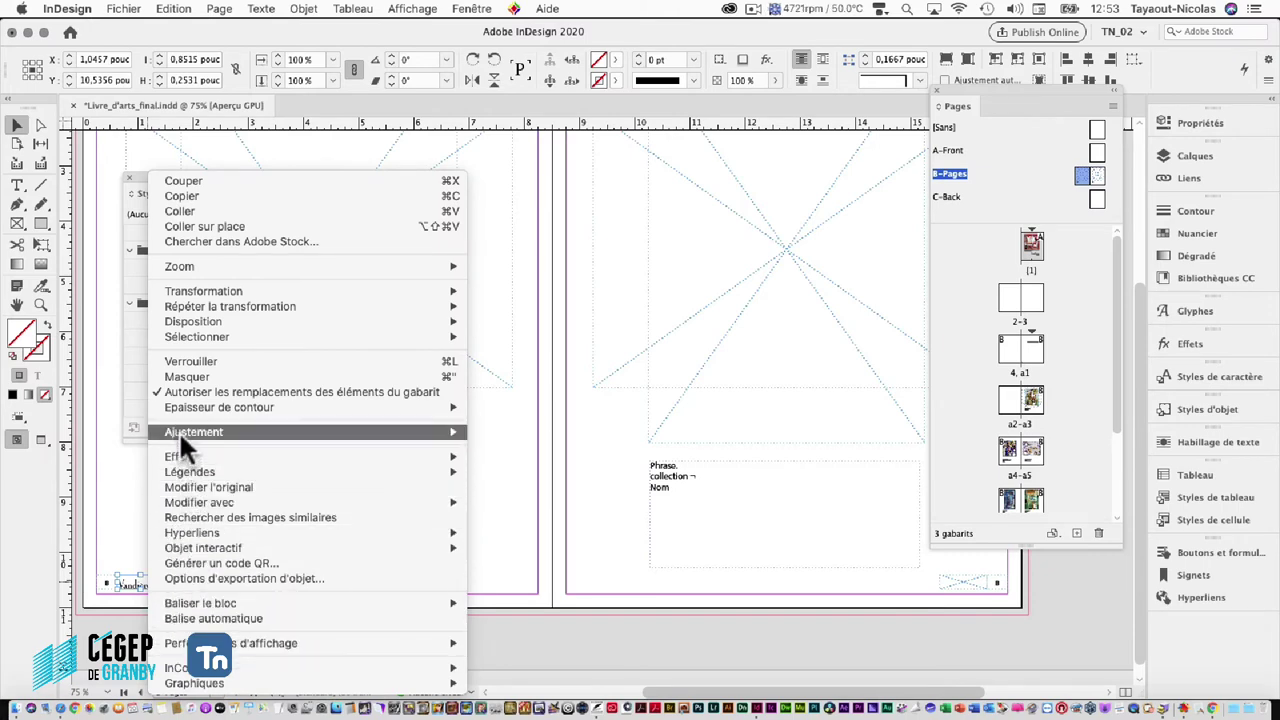
pyautogui.moveTo(179, 431)
pyautogui.click(547, 512)
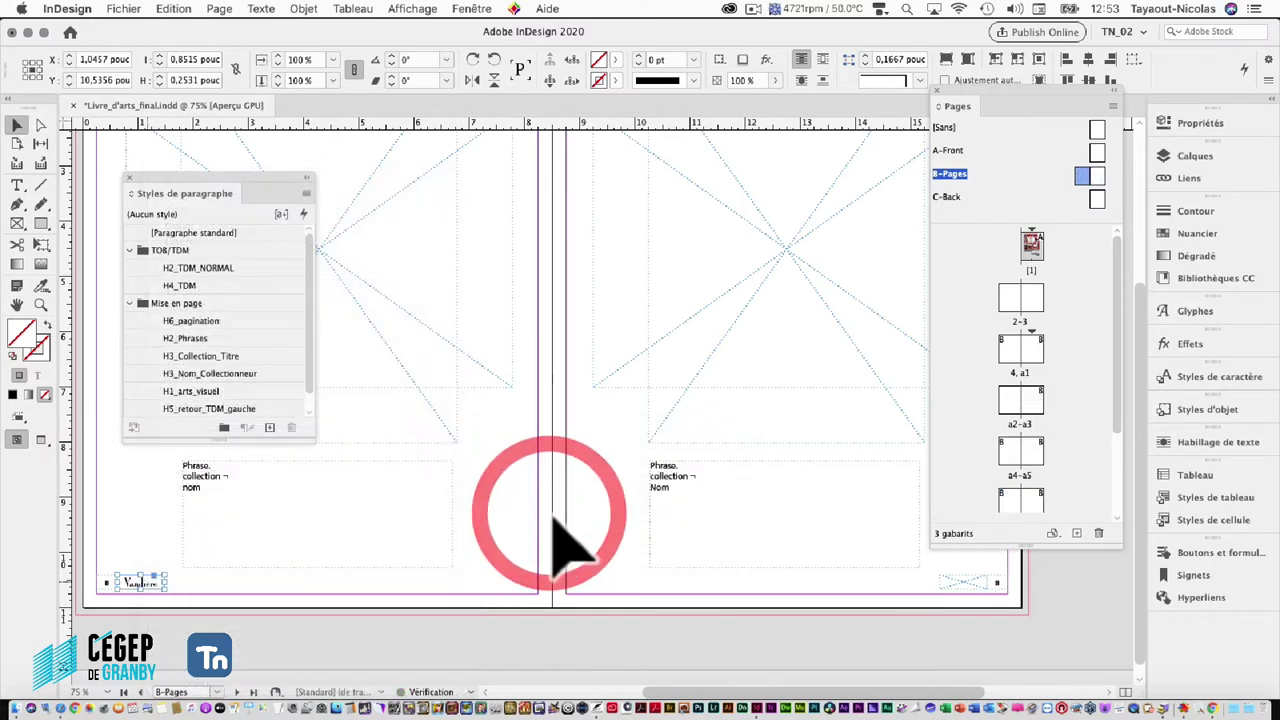
# Import logo_Vandiere_noir.png into the small image frame beside the right page's number
pyautogui.click(964, 583)
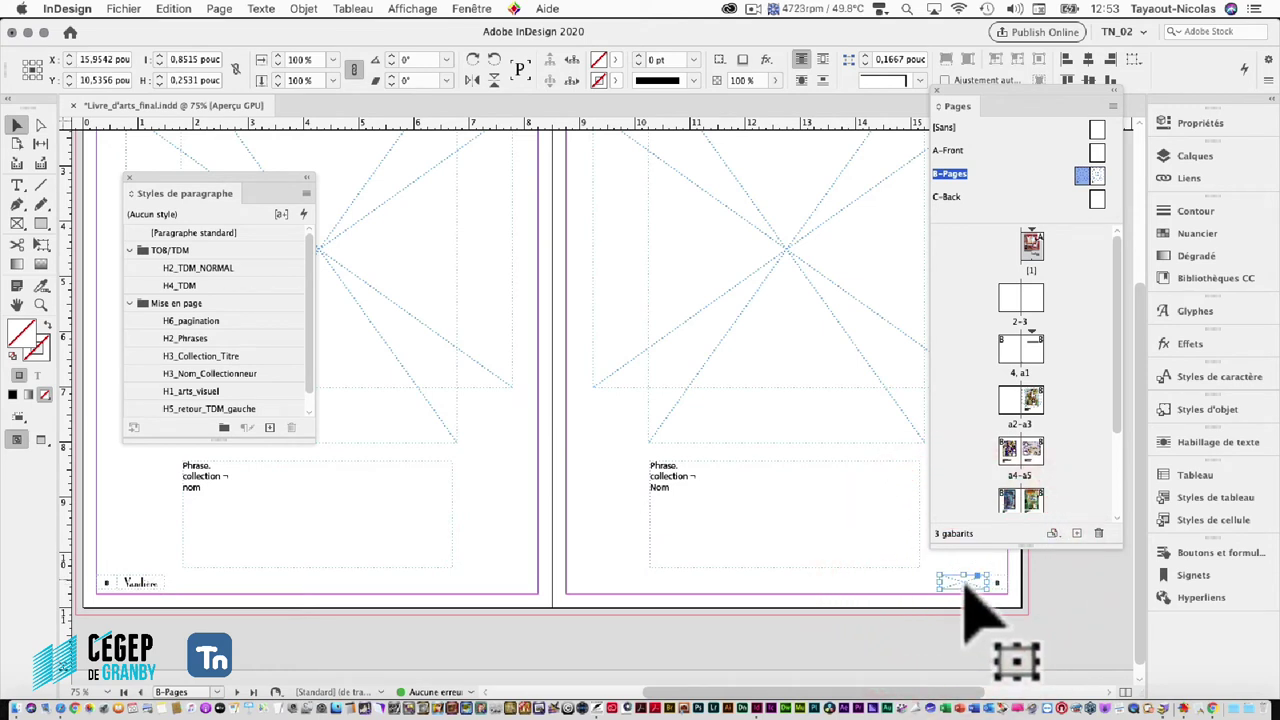
pyautogui.click(303, 9)
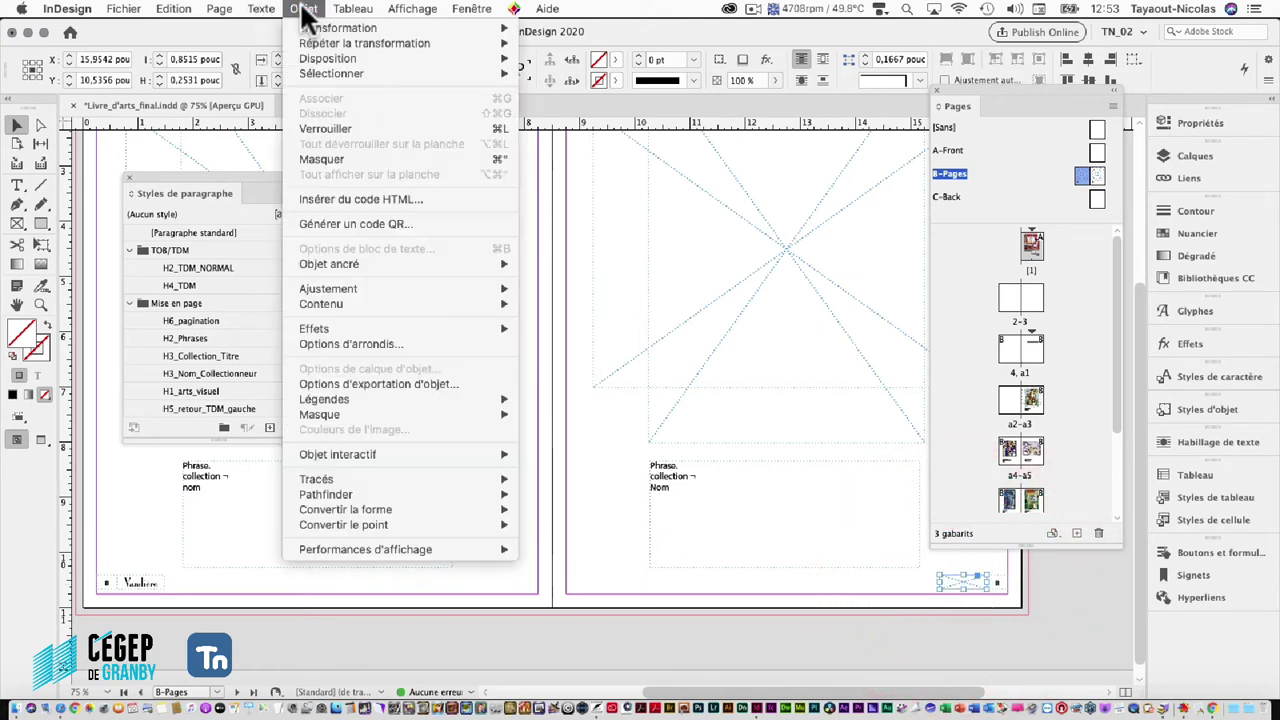
pyautogui.moveTo(302, 285)
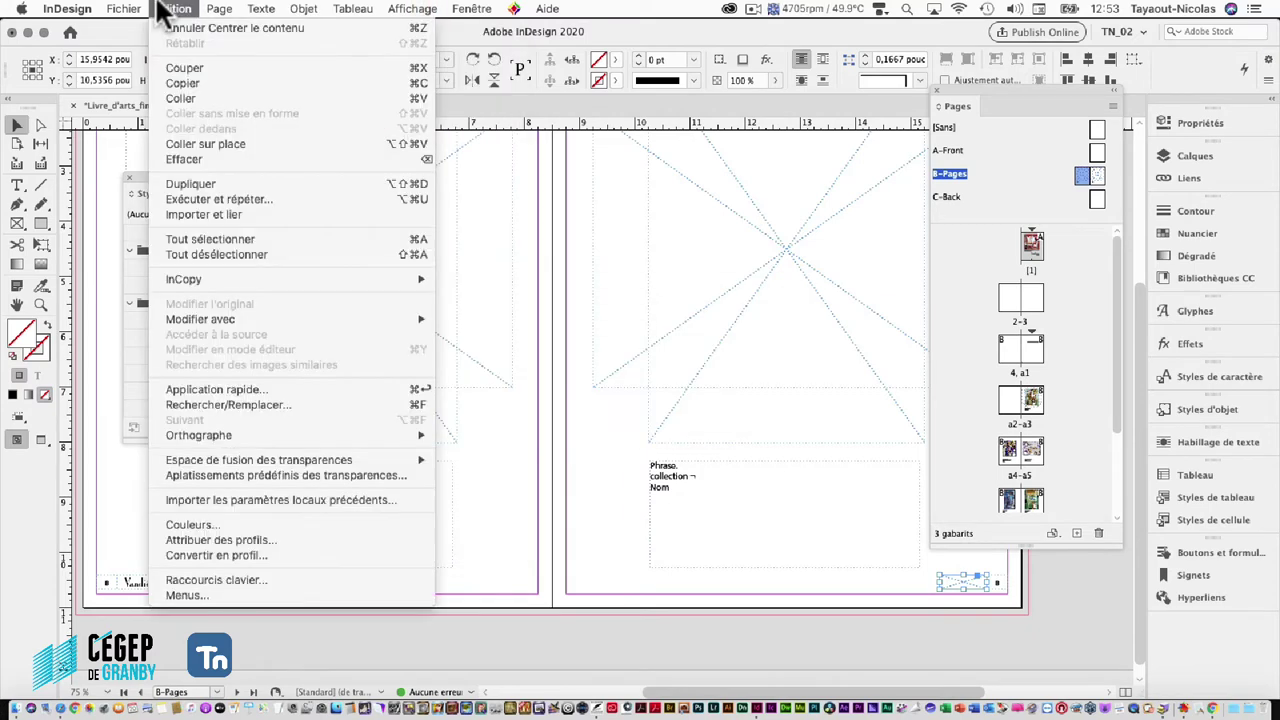
pyautogui.click(112, 24)
pyautogui.click(120, 10)
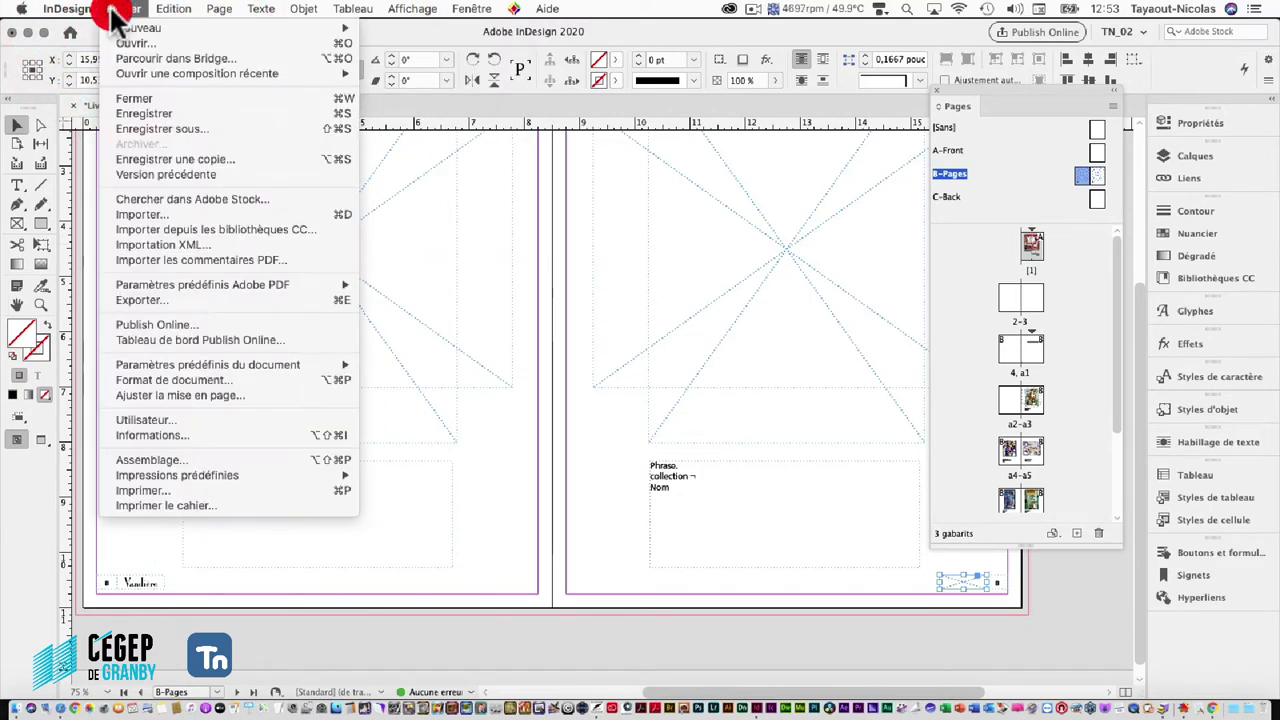
pyautogui.click(125, 213)
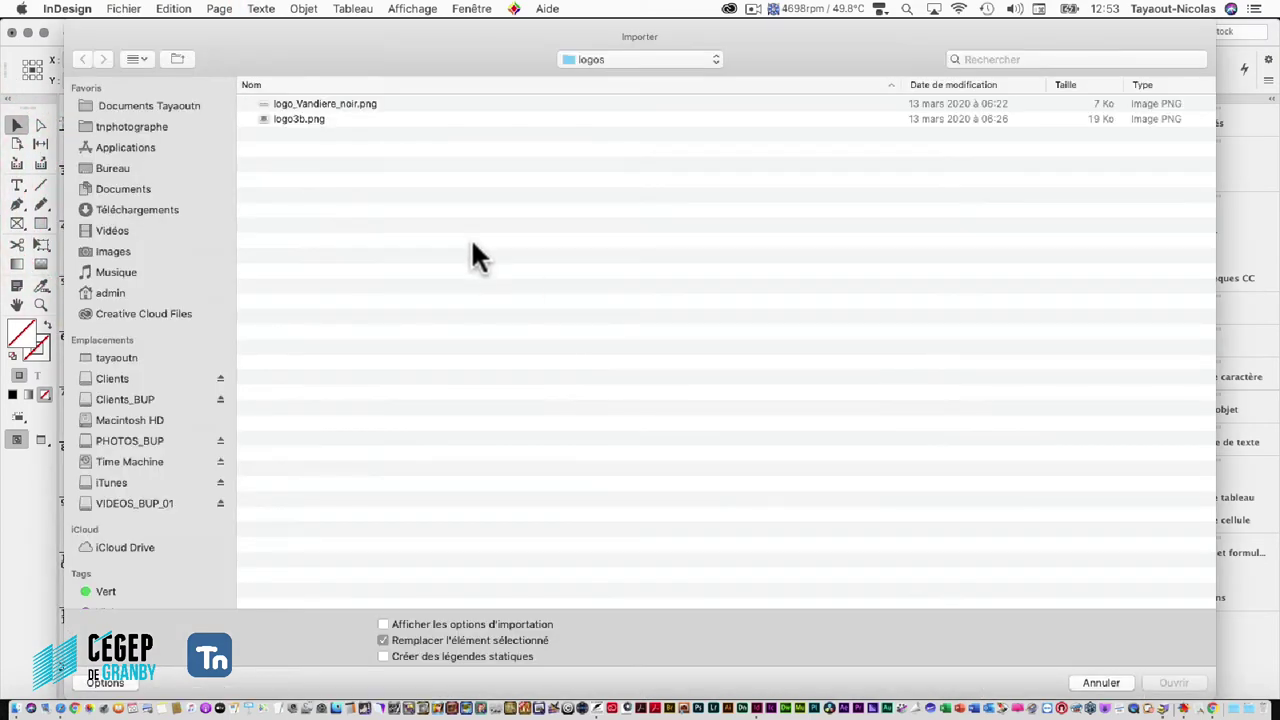
pyautogui.click(340, 104)
pyautogui.click(1168, 684)
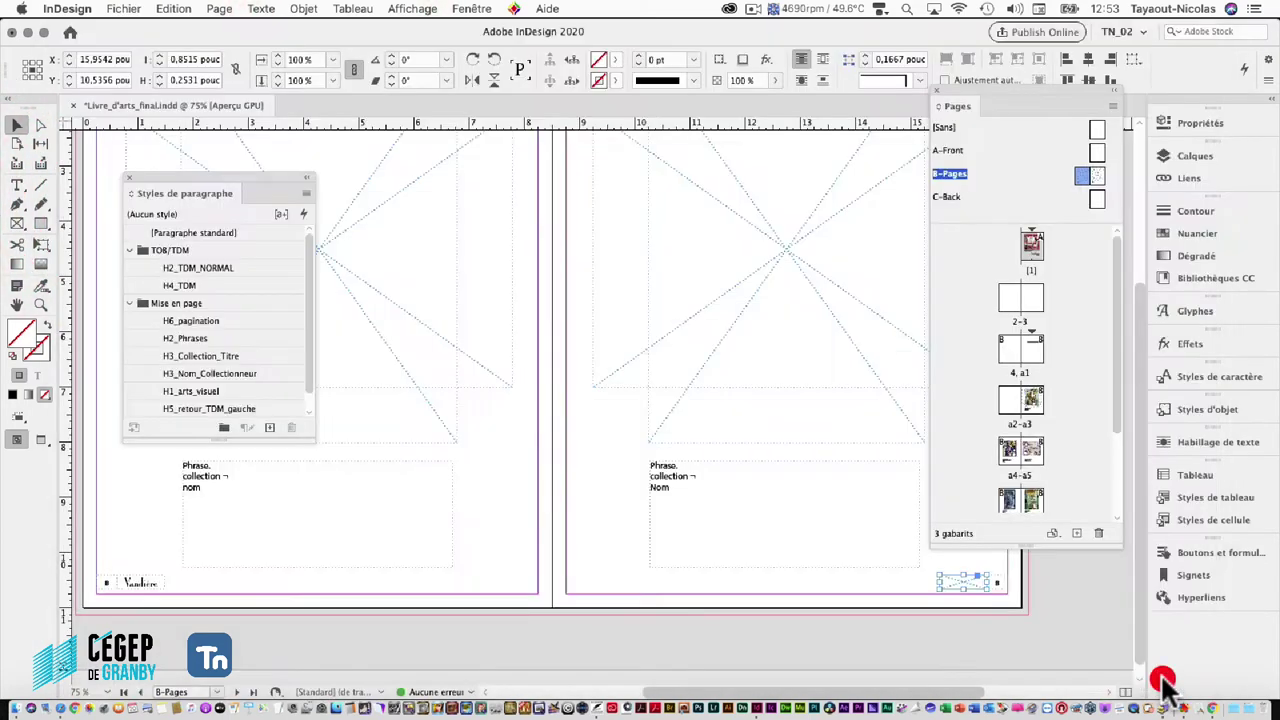
# Centre the imported logo within its frame on the right page of the B-Pages master
pyautogui.click(304, 9)
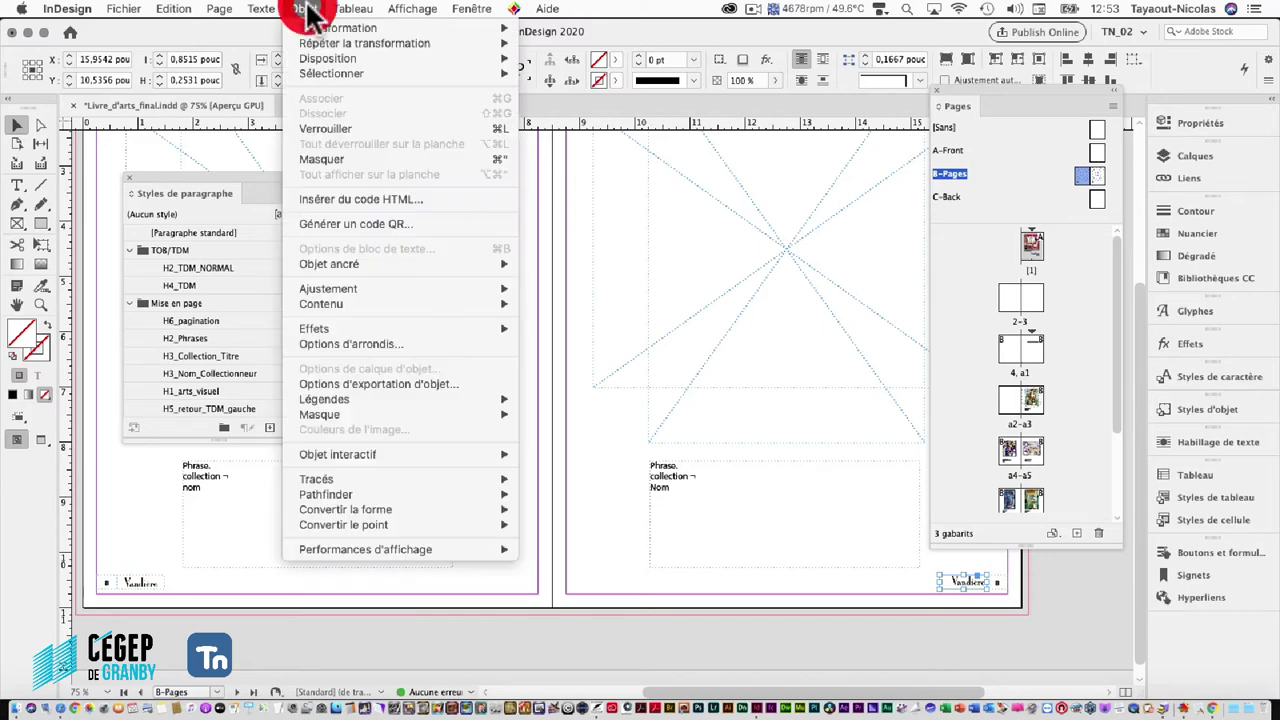
pyautogui.moveTo(332, 288)
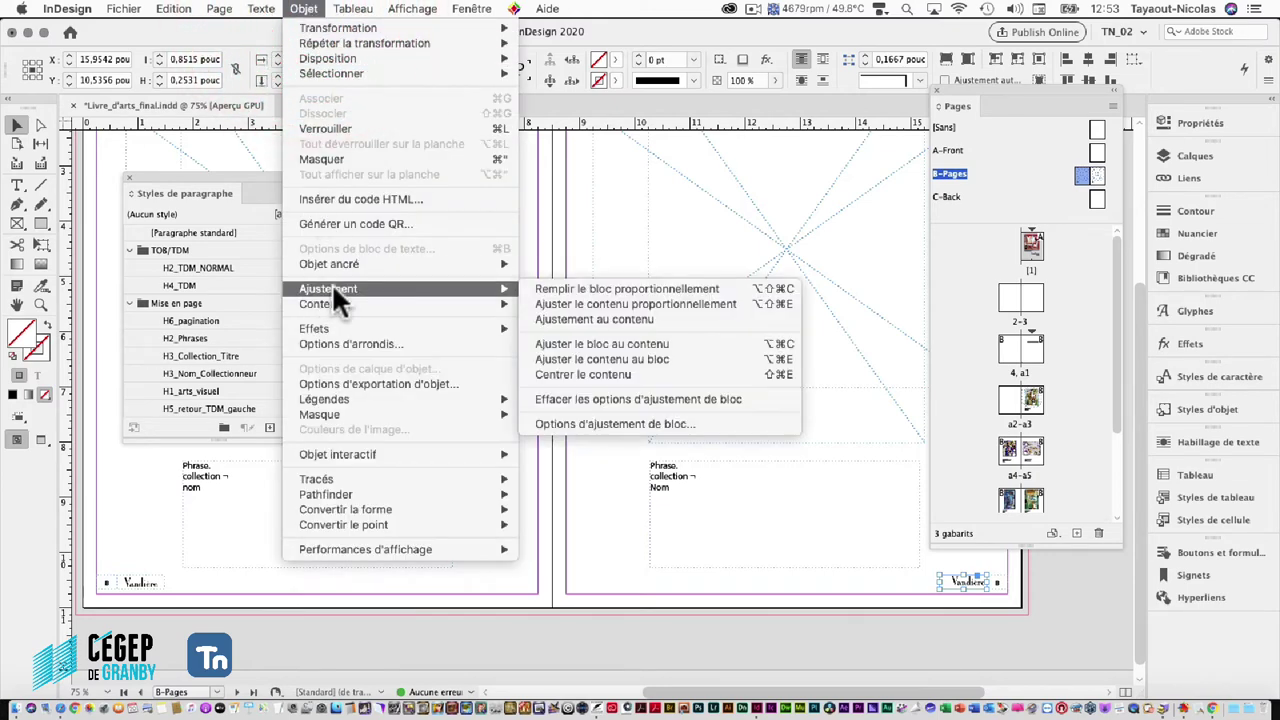
pyautogui.click(605, 372)
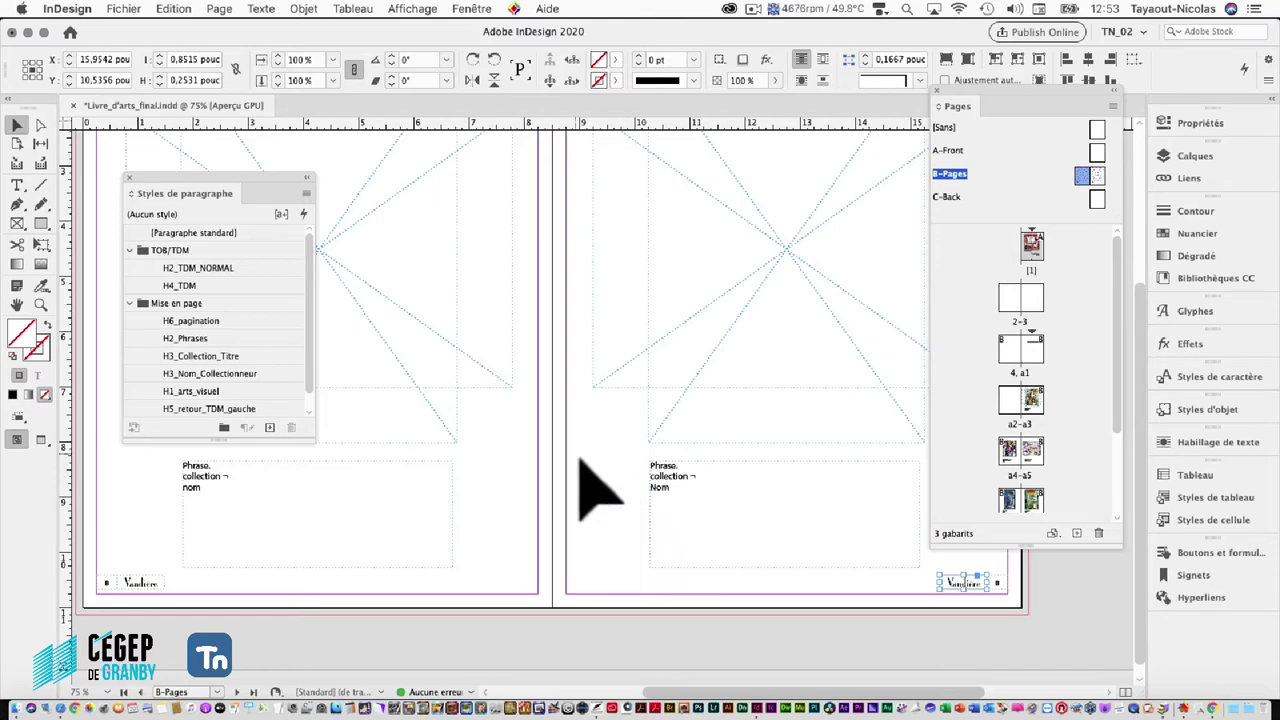
# Apply the H2_Phrases paragraph style to the two-line phrase below the painting on page a3
pyautogui.doubleClick(1034, 401)
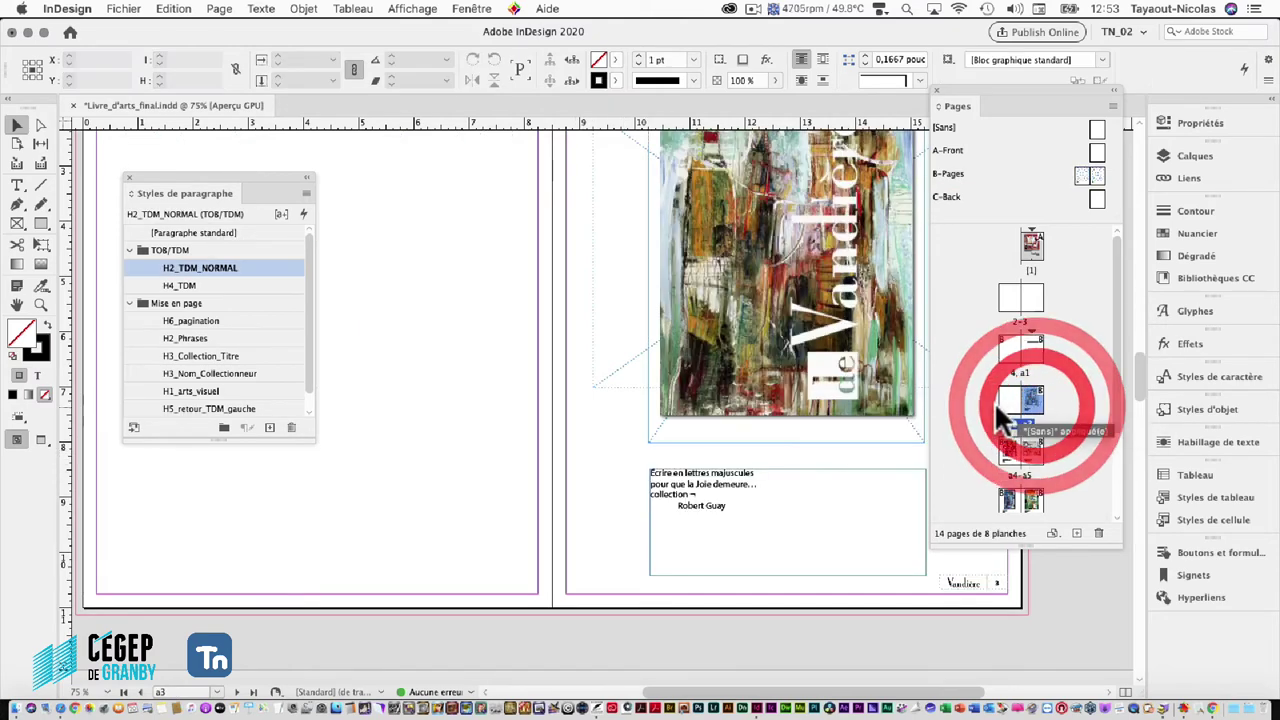
pyautogui.doubleClick(749, 491)
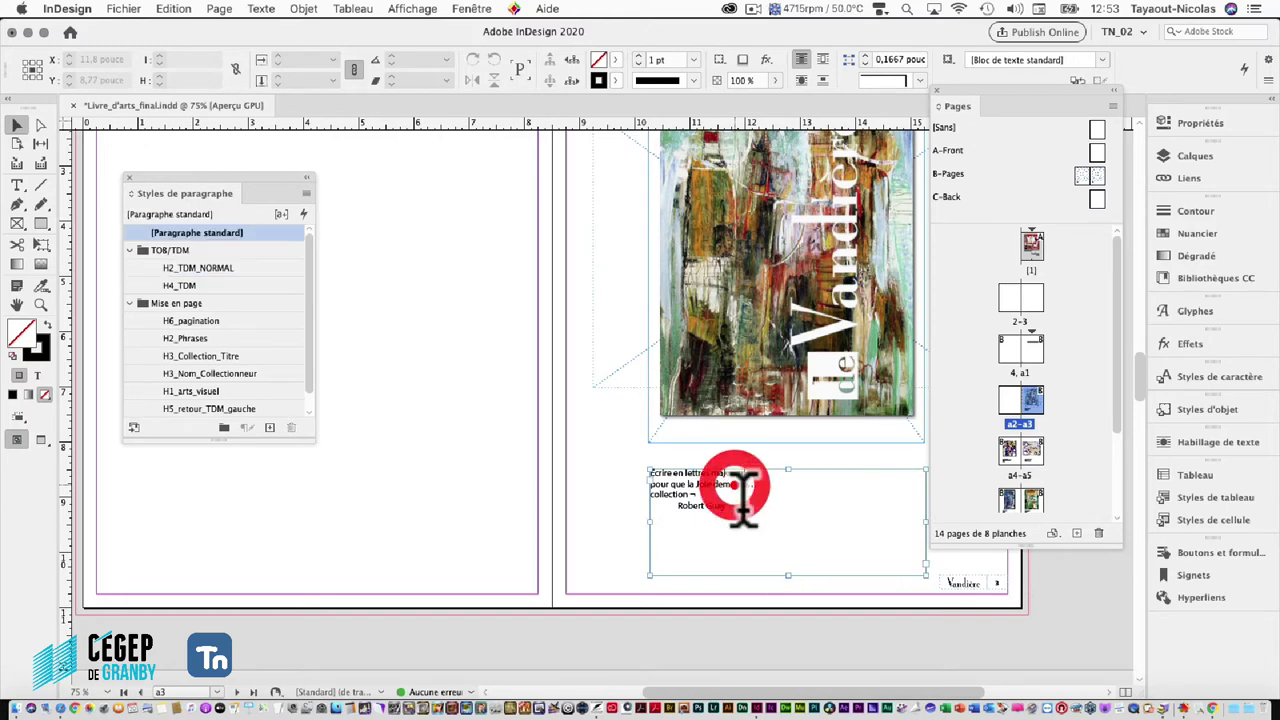
pyautogui.moveTo(757, 486); pyautogui.dragTo(646, 476)
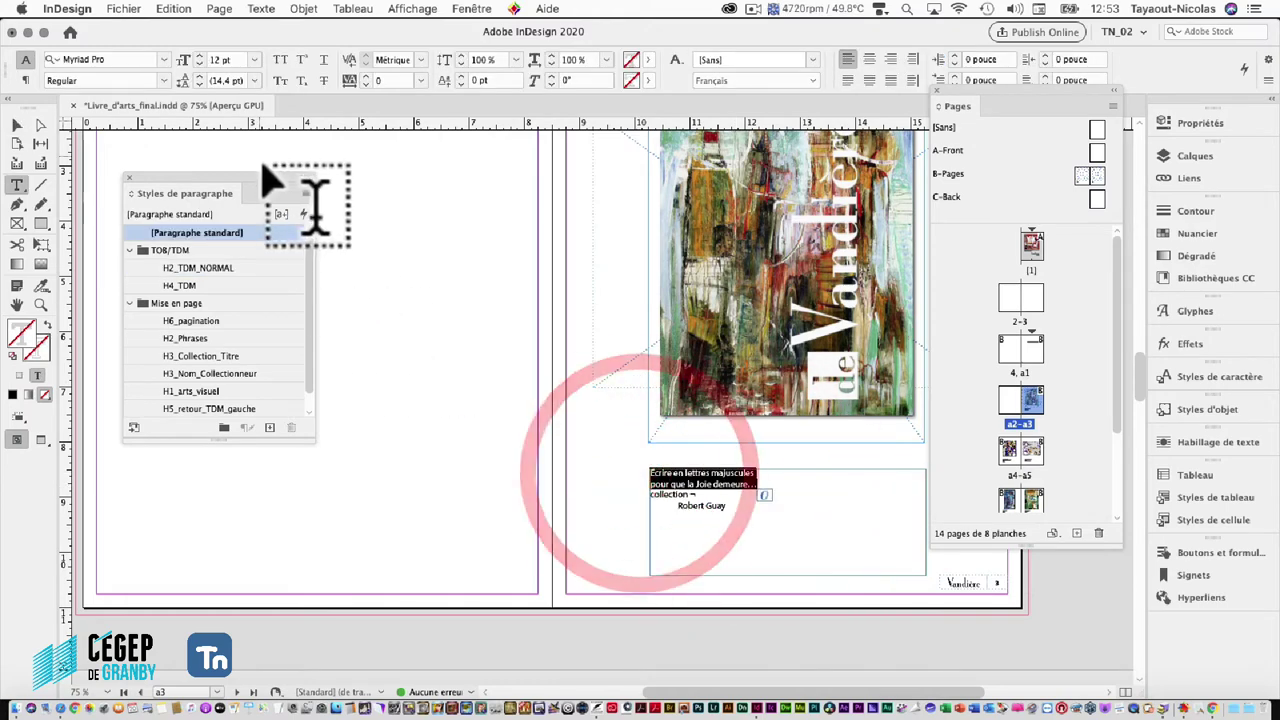
pyautogui.moveTo(263, 179); pyautogui.dragTo(533, 295)
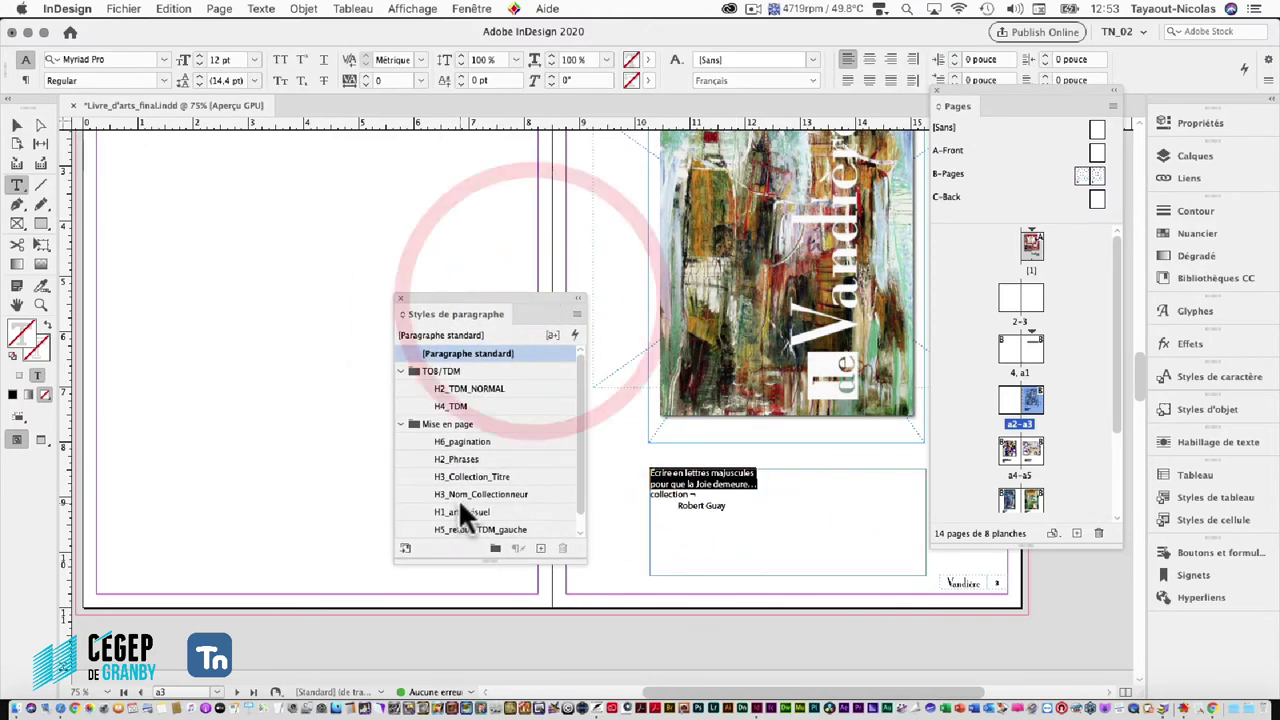
pyautogui.click(463, 458)
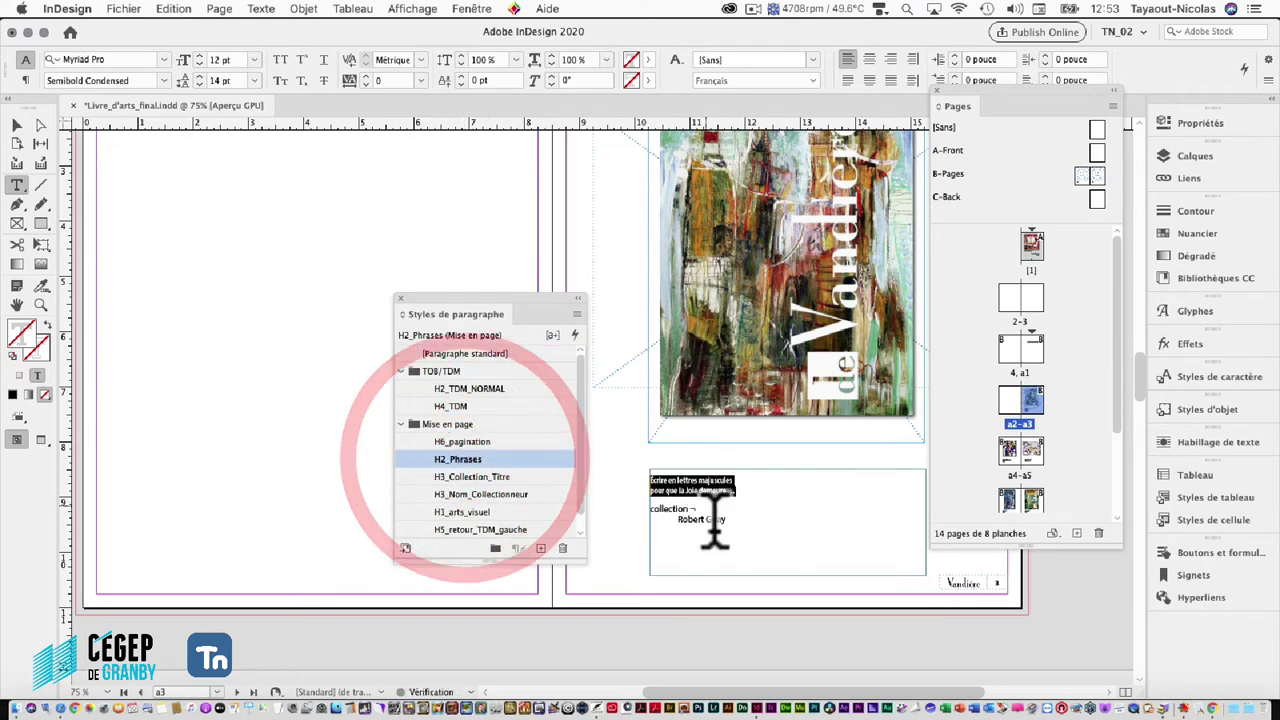
# Display the document's hidden characters to reveal the paragraph and line breaks in the captions
pyautogui.moveTo(700, 522); pyautogui.dragTo(713, 522)
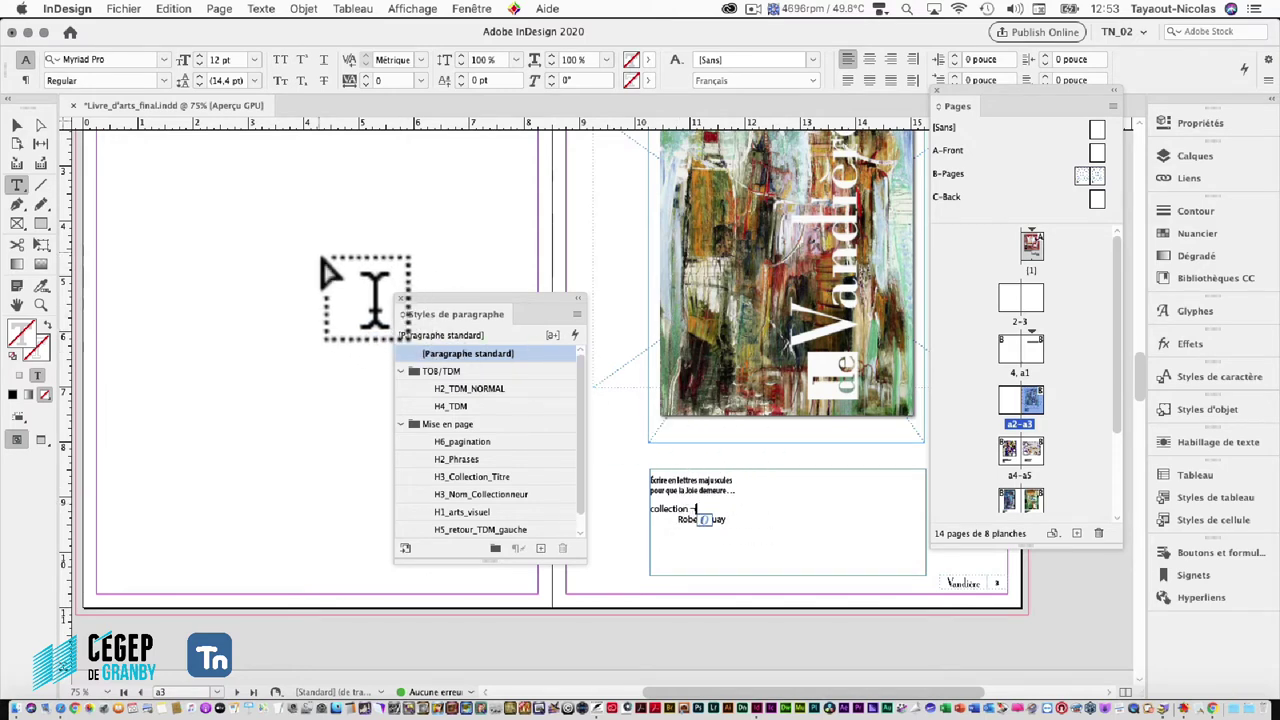
pyautogui.click(19, 125)
pyautogui.click(261, 9)
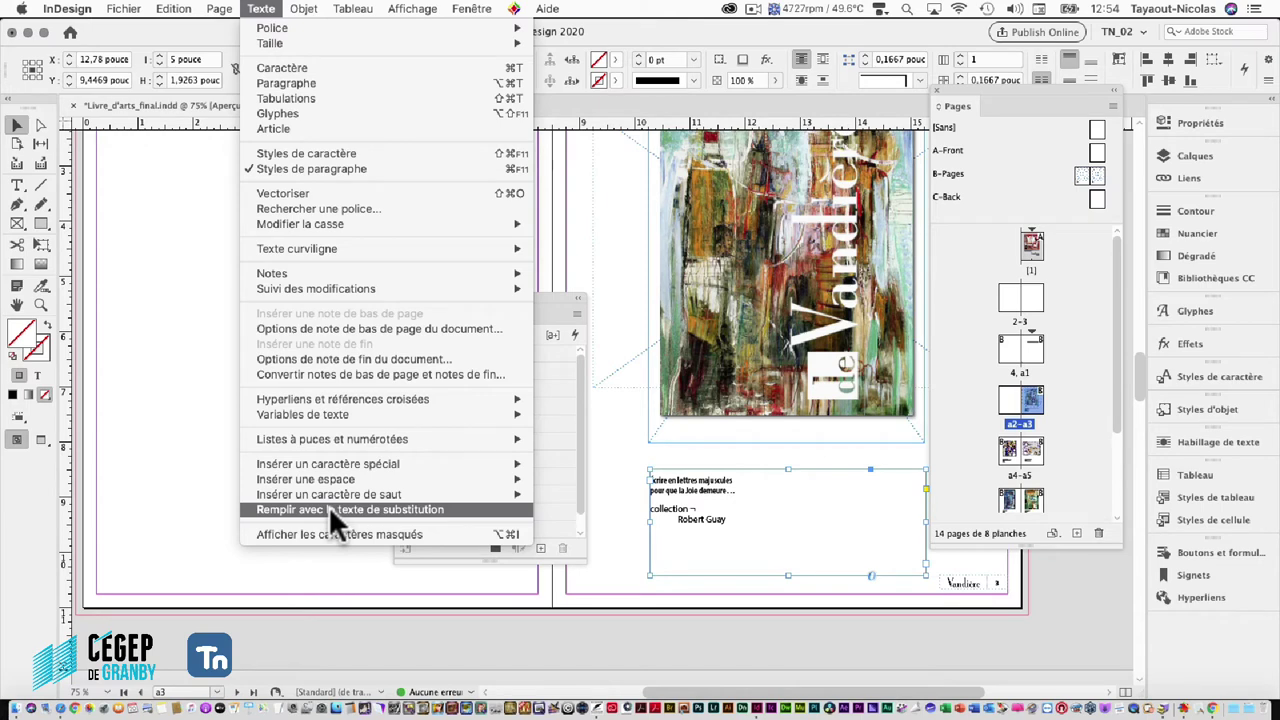
pyautogui.click(328, 533)
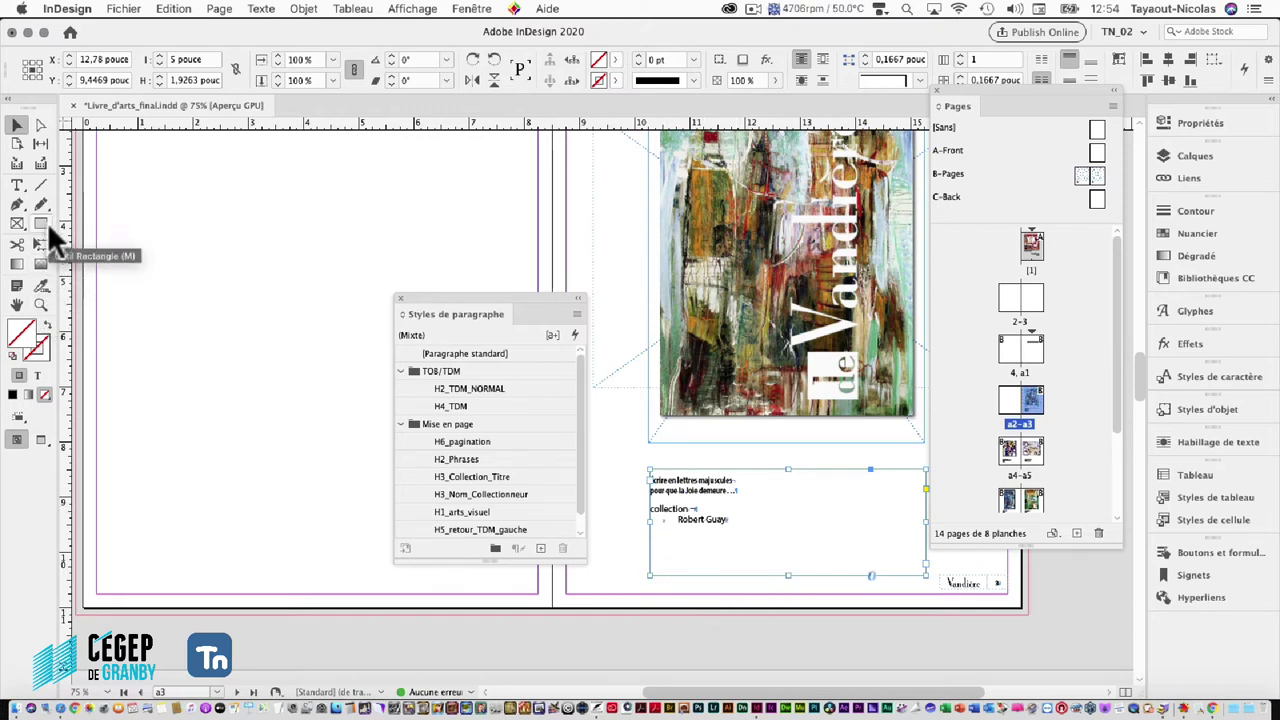
# Apply H3_Collection_Titre to the collection line and H3_Nom_Collectionneur to the collector's name line on page a3
pyautogui.click(18, 186)
pyautogui.click(700, 510)
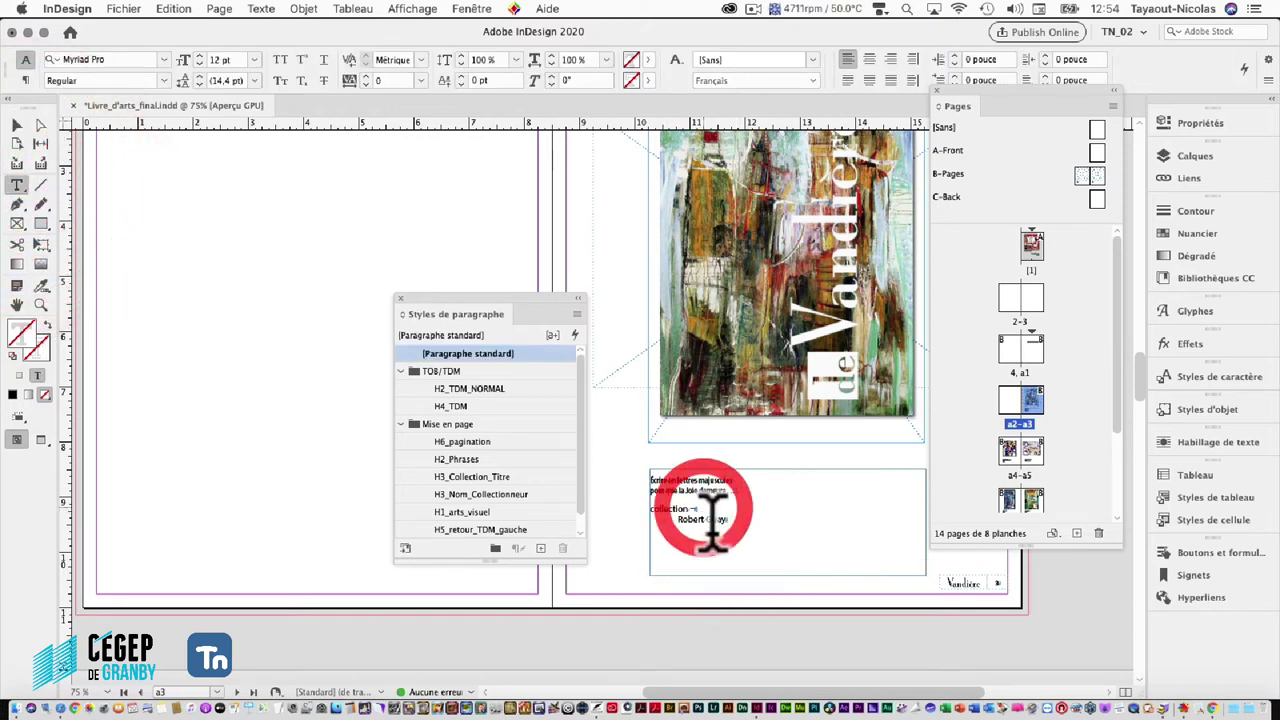
pyautogui.click(706, 518)
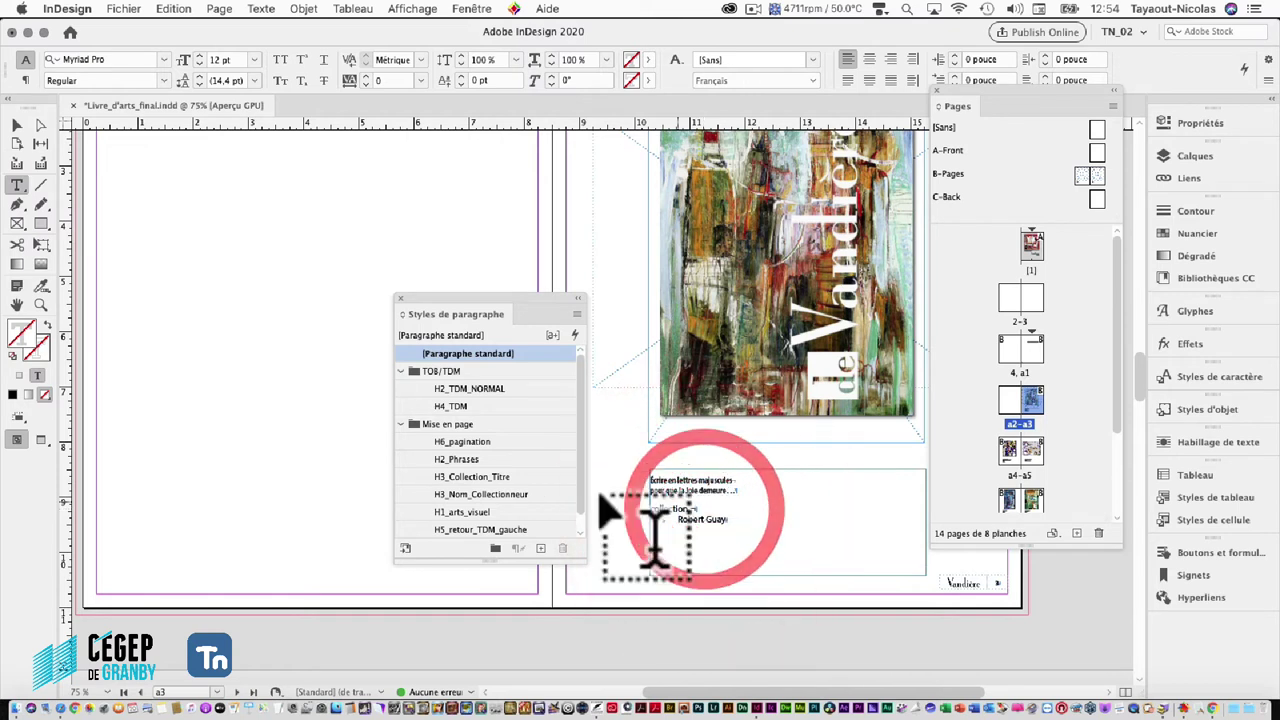
pyautogui.click(474, 489)
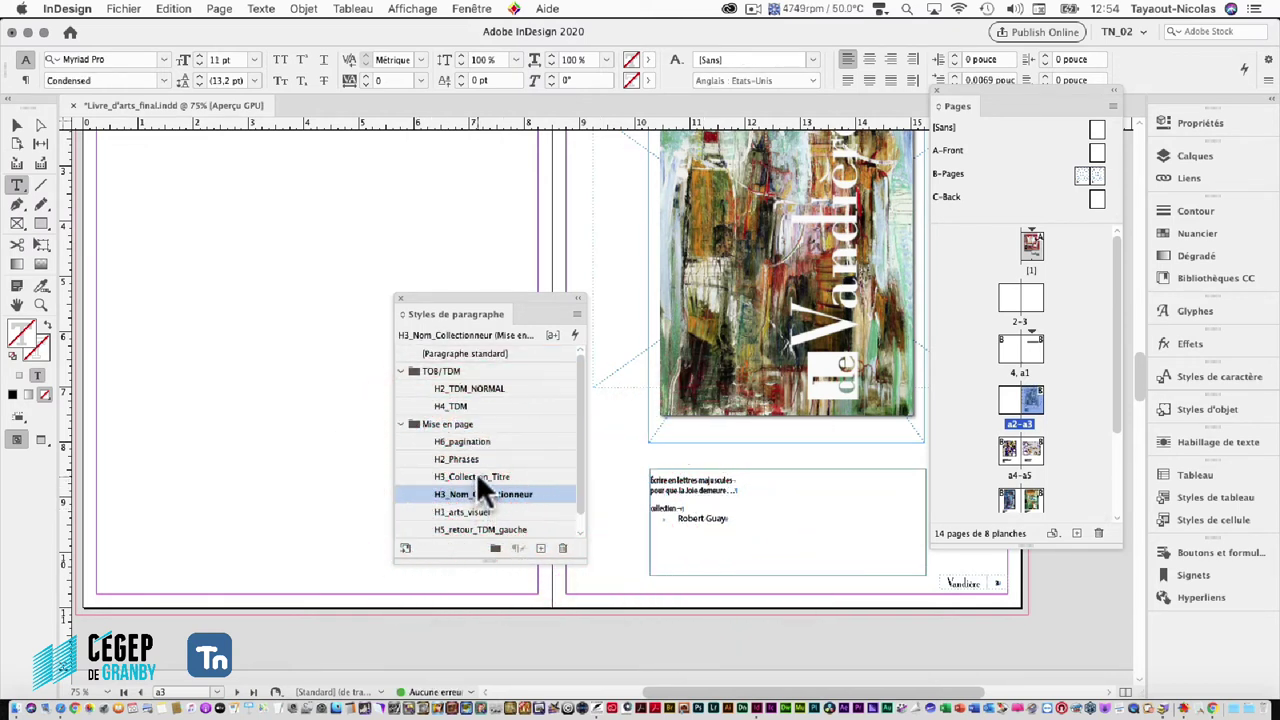
pyautogui.click(476, 474)
pyautogui.click(748, 518)
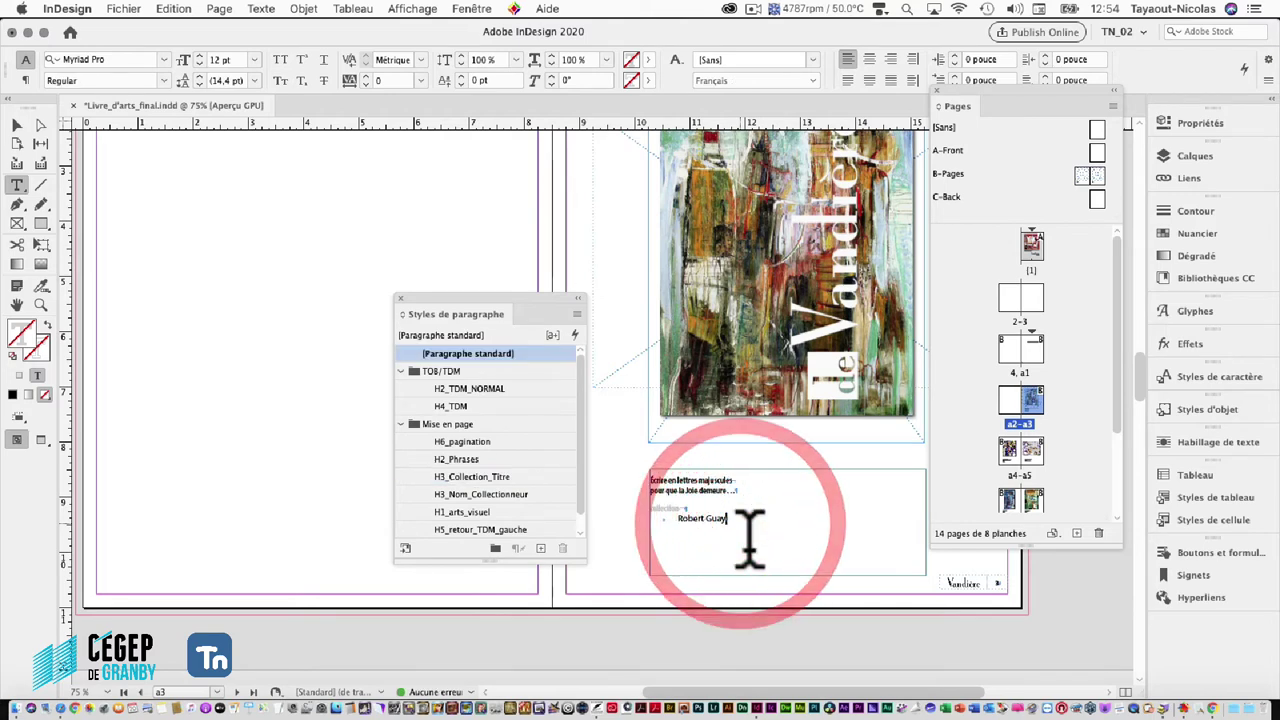
pyautogui.click(478, 493)
# Style page a4's caption with H2_Phrases for the phrase, H3_Collection_Titre for the collection line and H3_Nom_Collectionneur for the collector line
pyautogui.scroll(-10, 663, 555)
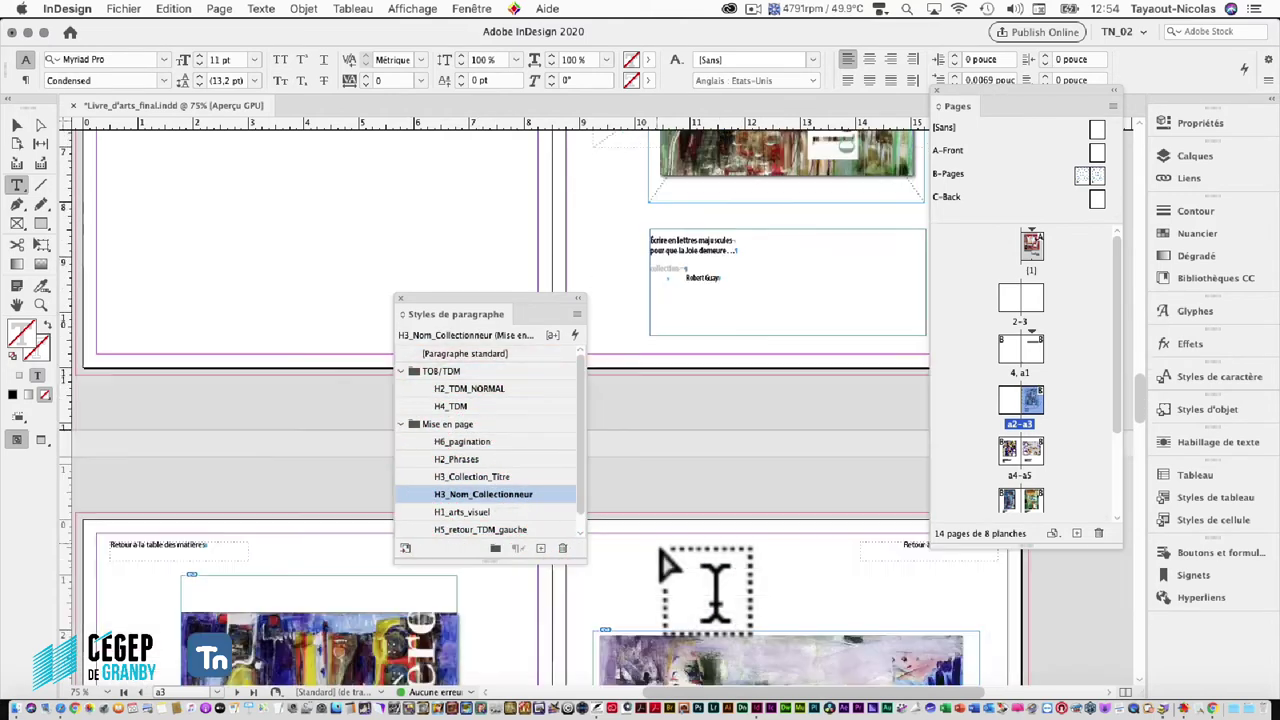
pyautogui.scroll(-5, 290, 565)
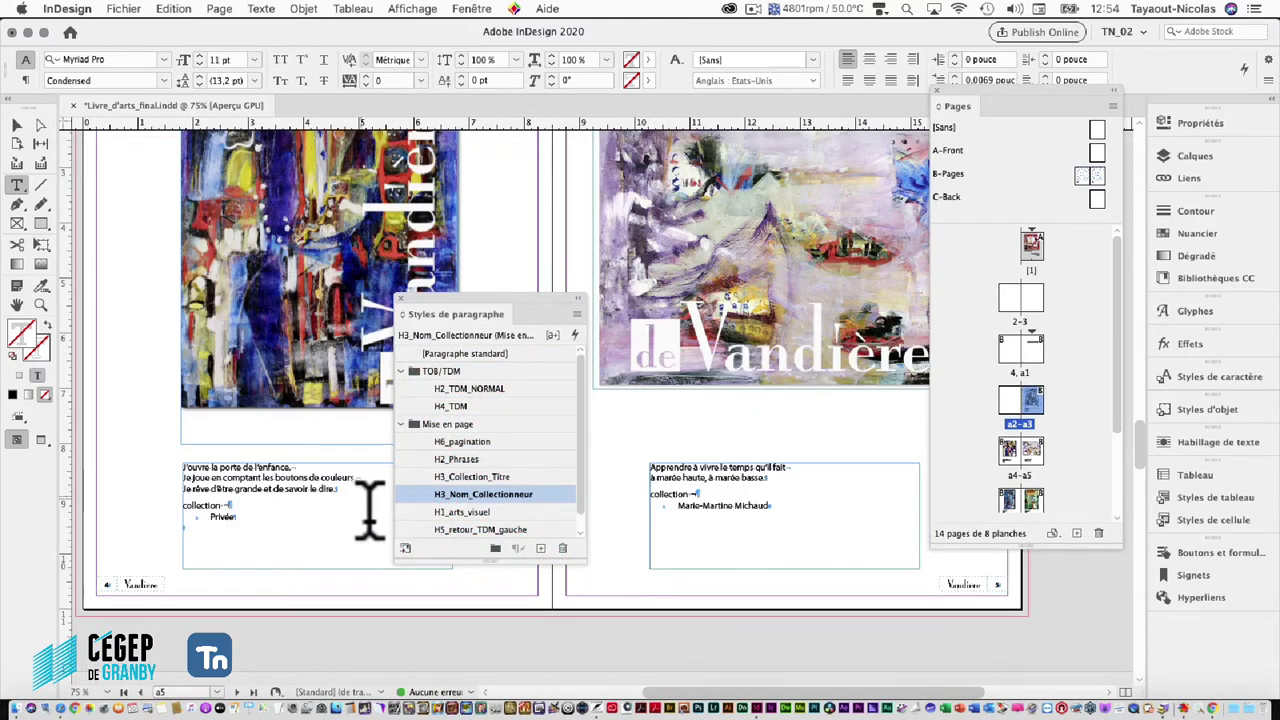
pyautogui.click(366, 494)
pyautogui.click(366, 500)
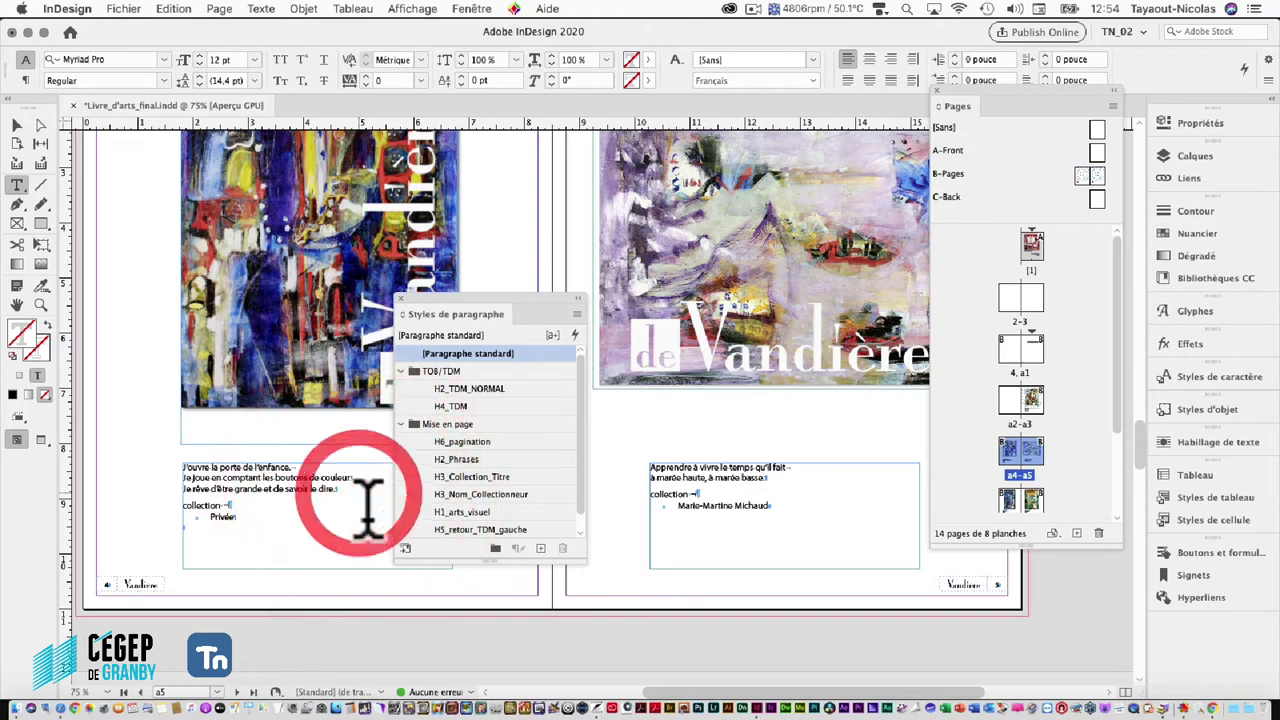
pyautogui.click(482, 455)
pyautogui.click(268, 528)
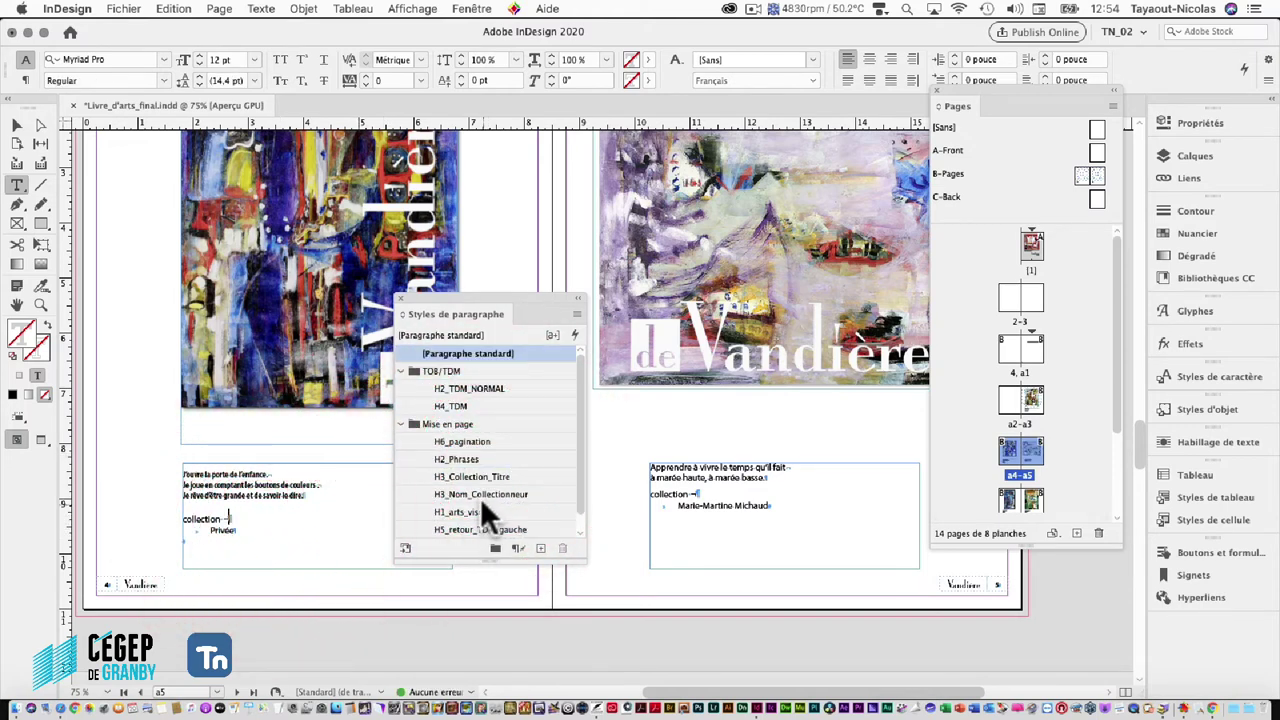
pyautogui.click(472, 478)
pyautogui.click(249, 535)
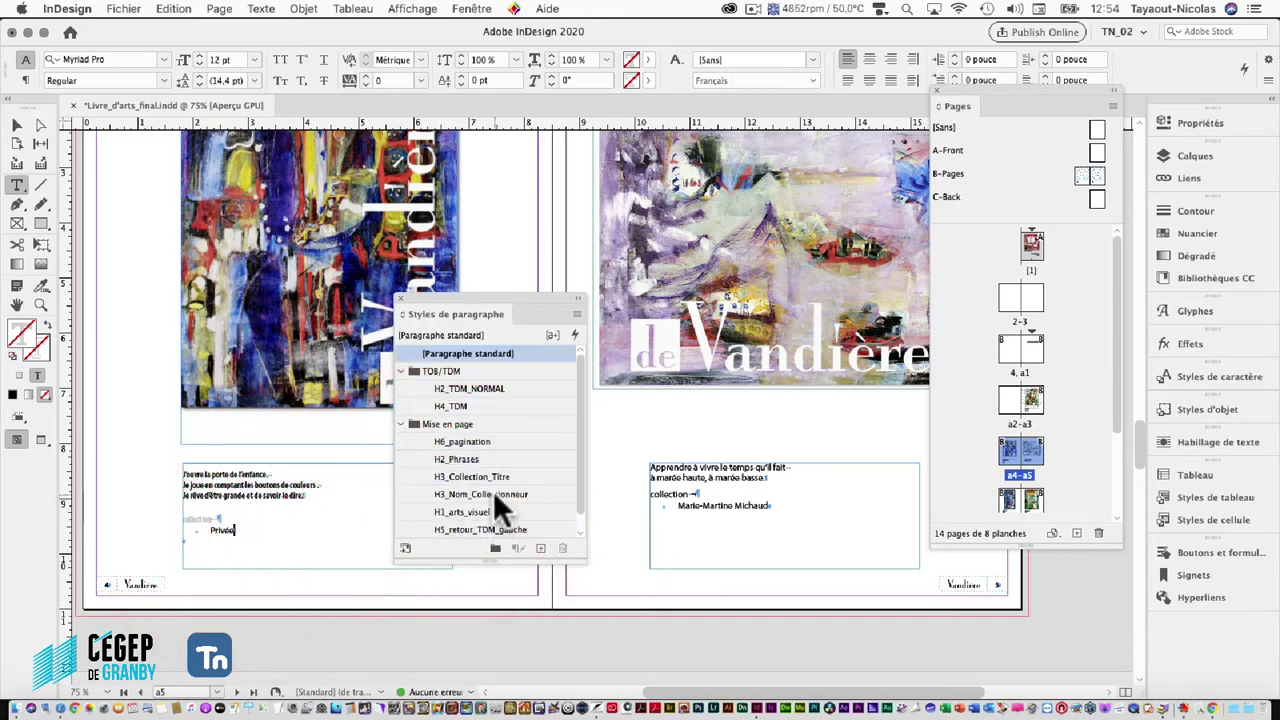
pyautogui.click(493, 493)
pyautogui.click(214, 541)
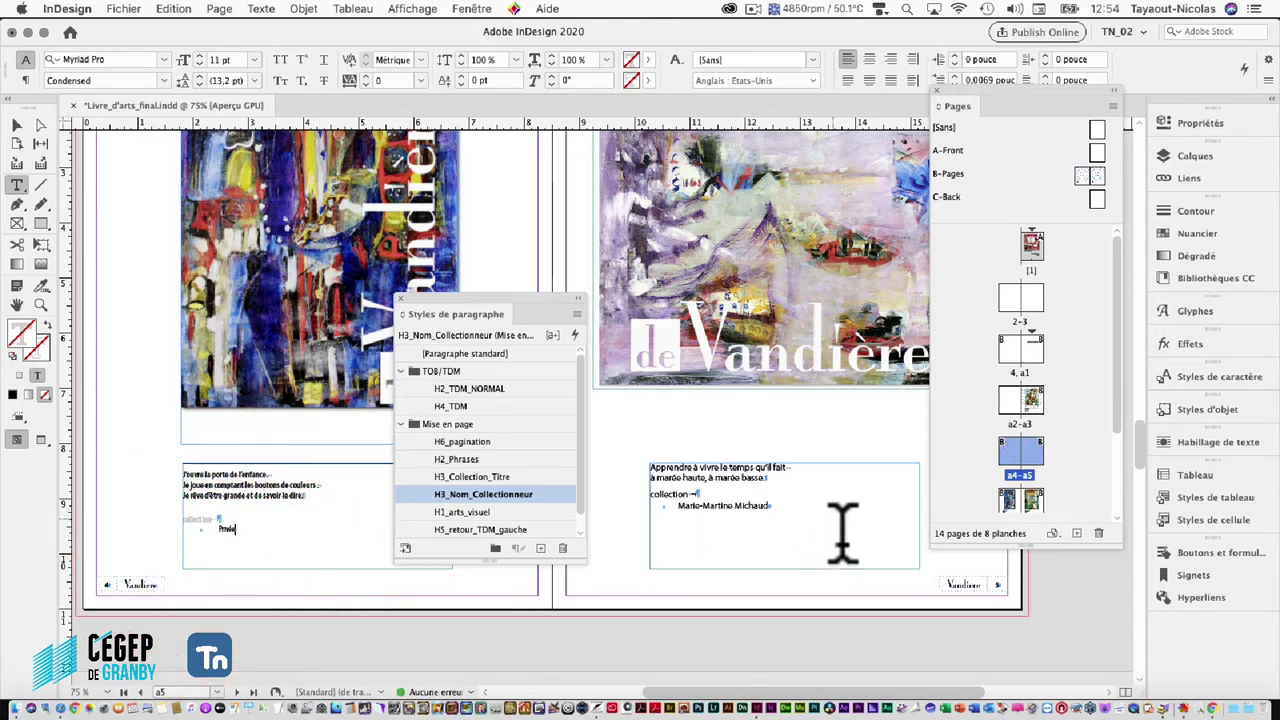
# Style page a5's caption with H2_Phrases for the phrase, H3_Collection_Titre for the collection line and H3_Nom_Collectionneur for the collector's name
pyautogui.click(795, 480)
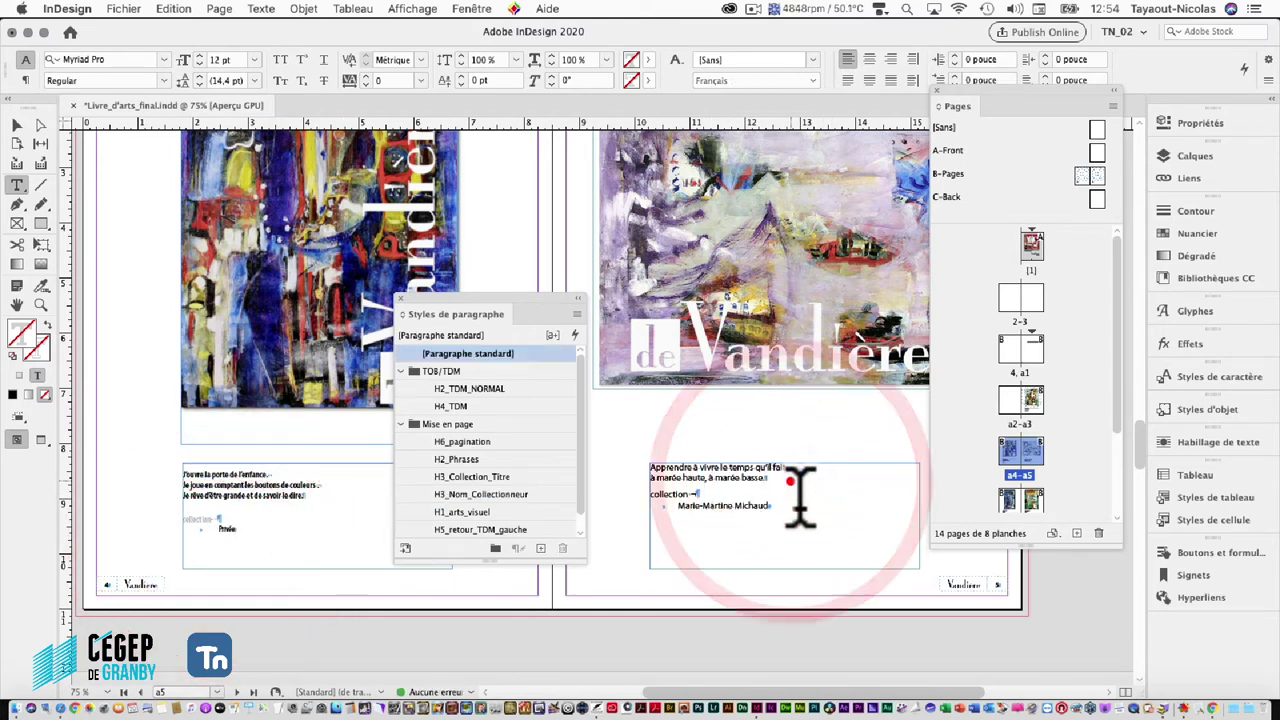
pyautogui.click(474, 458)
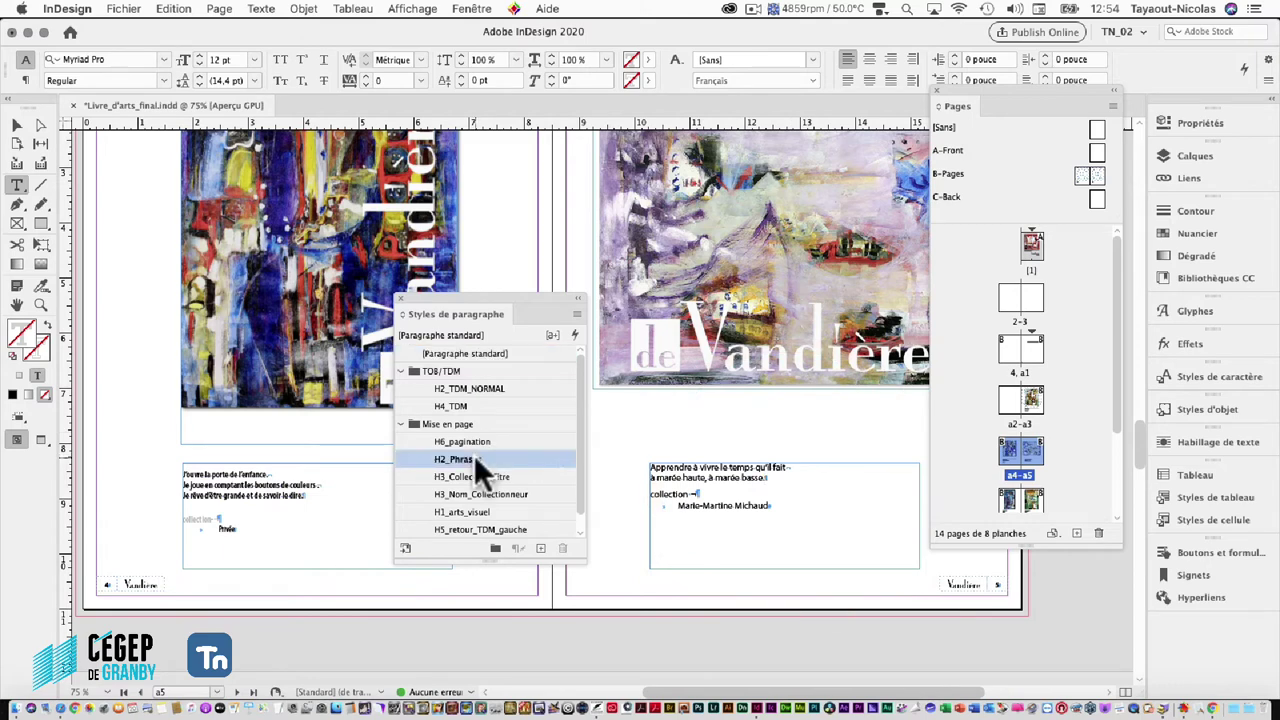
pyautogui.click(740, 522)
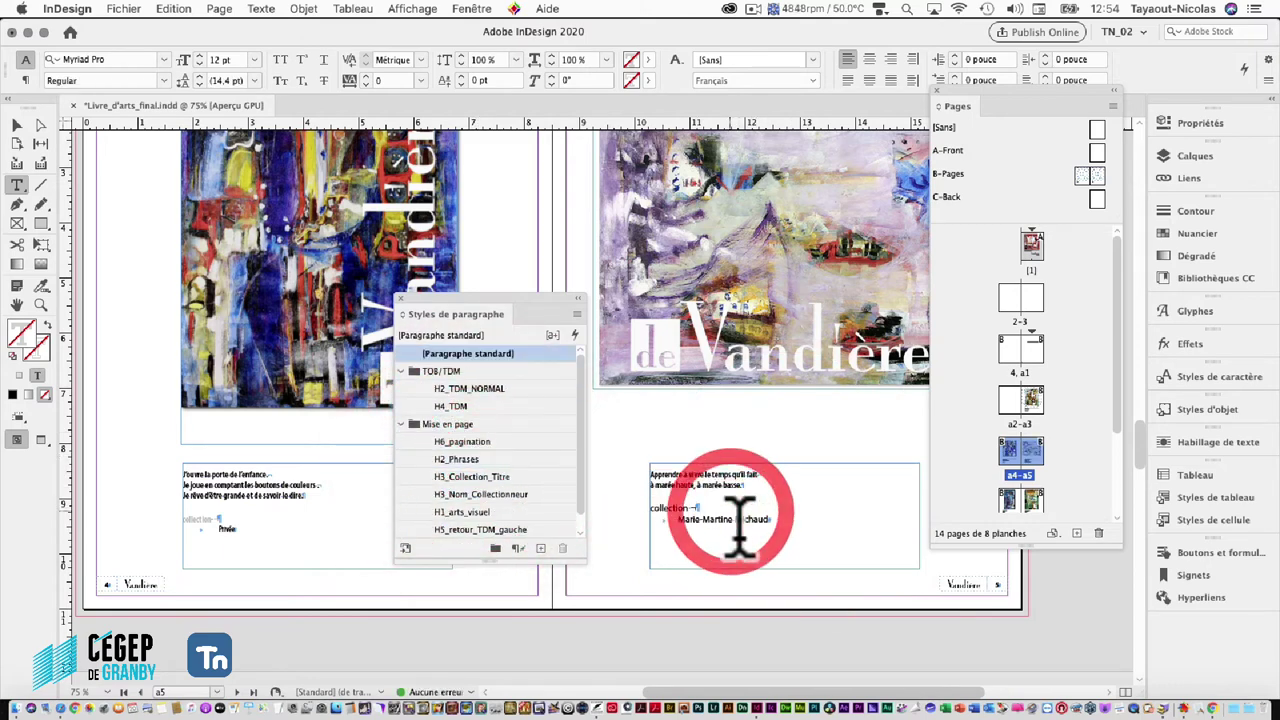
pyautogui.click(477, 476)
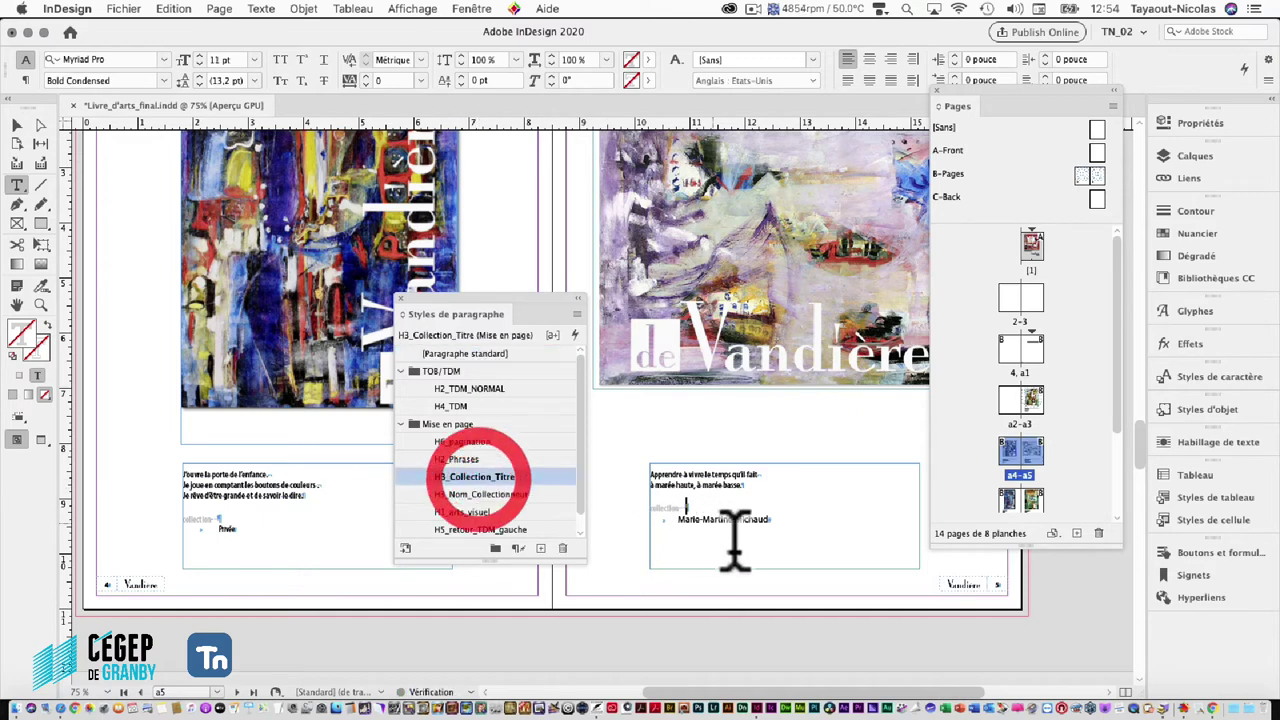
pyautogui.click(795, 530)
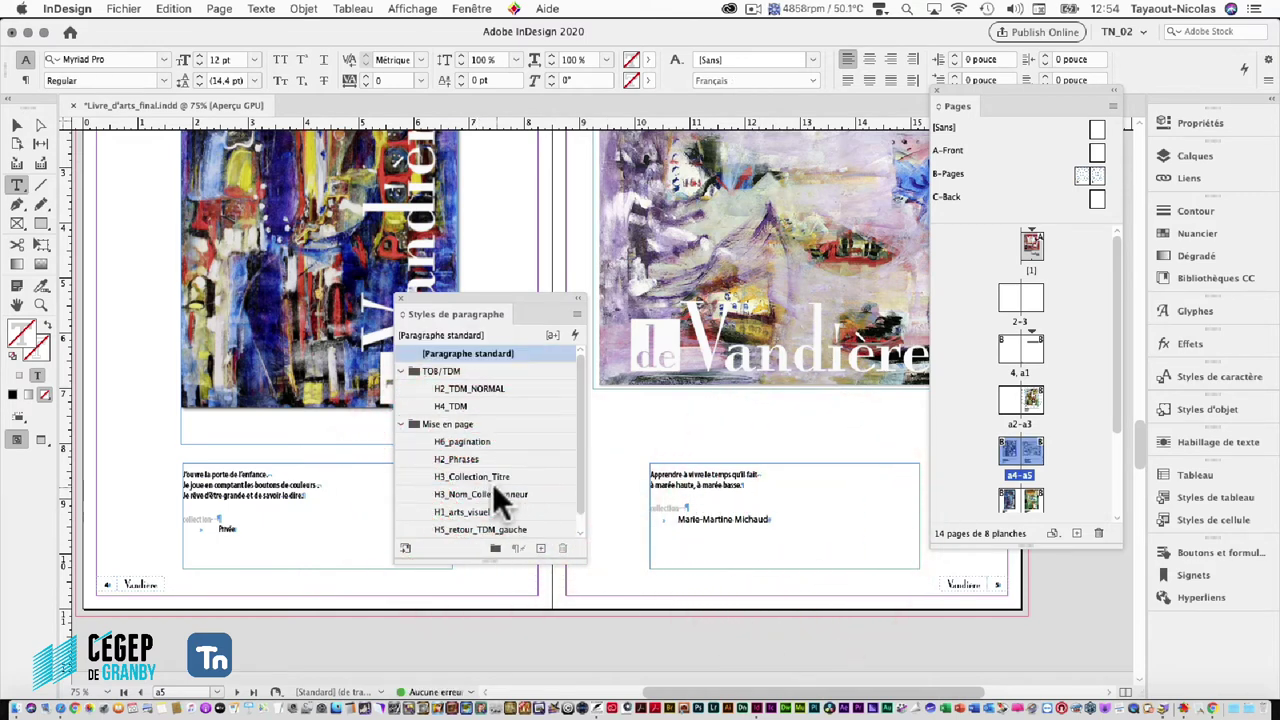
pyautogui.click(492, 494)
# Style page a6's caption with H2_Phrases for the phrase, H3_Collection_Titre for the collection line and H3_Nom_Collectionneur for the collector line
pyautogui.scroll(-1, 630, 537)
pyautogui.scroll(-6, 688, 570)
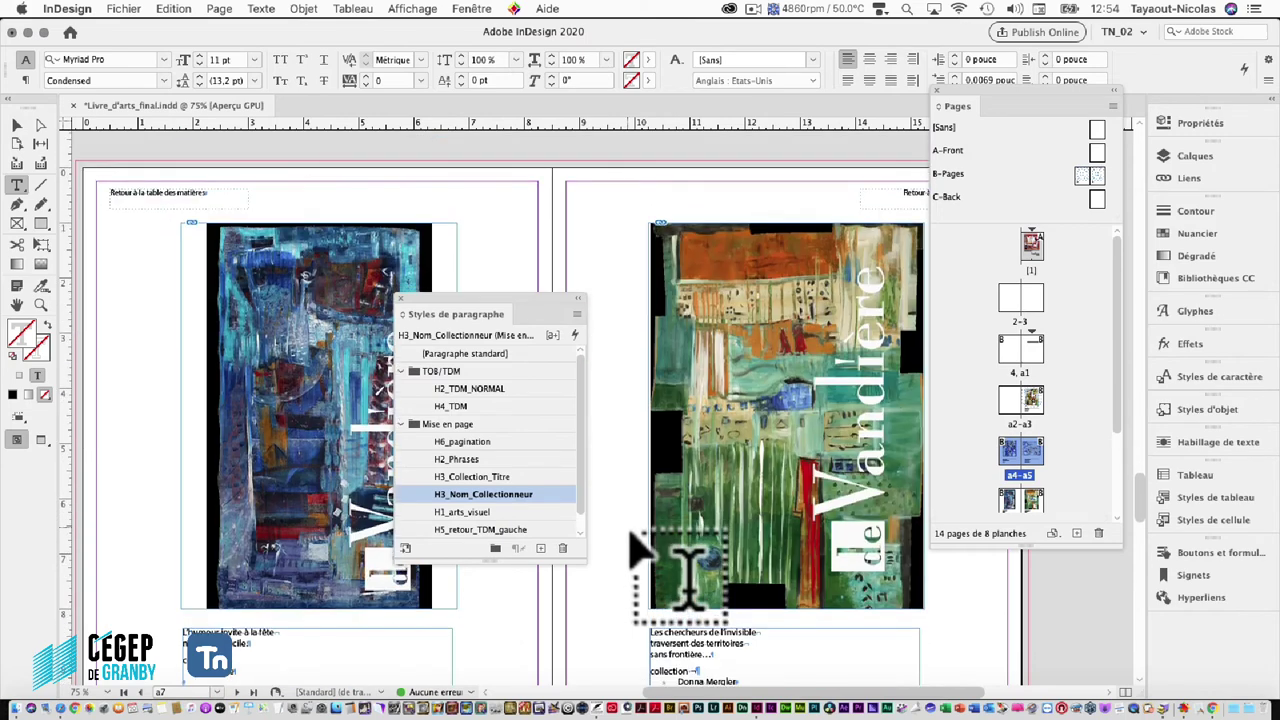
pyautogui.click(280, 620)
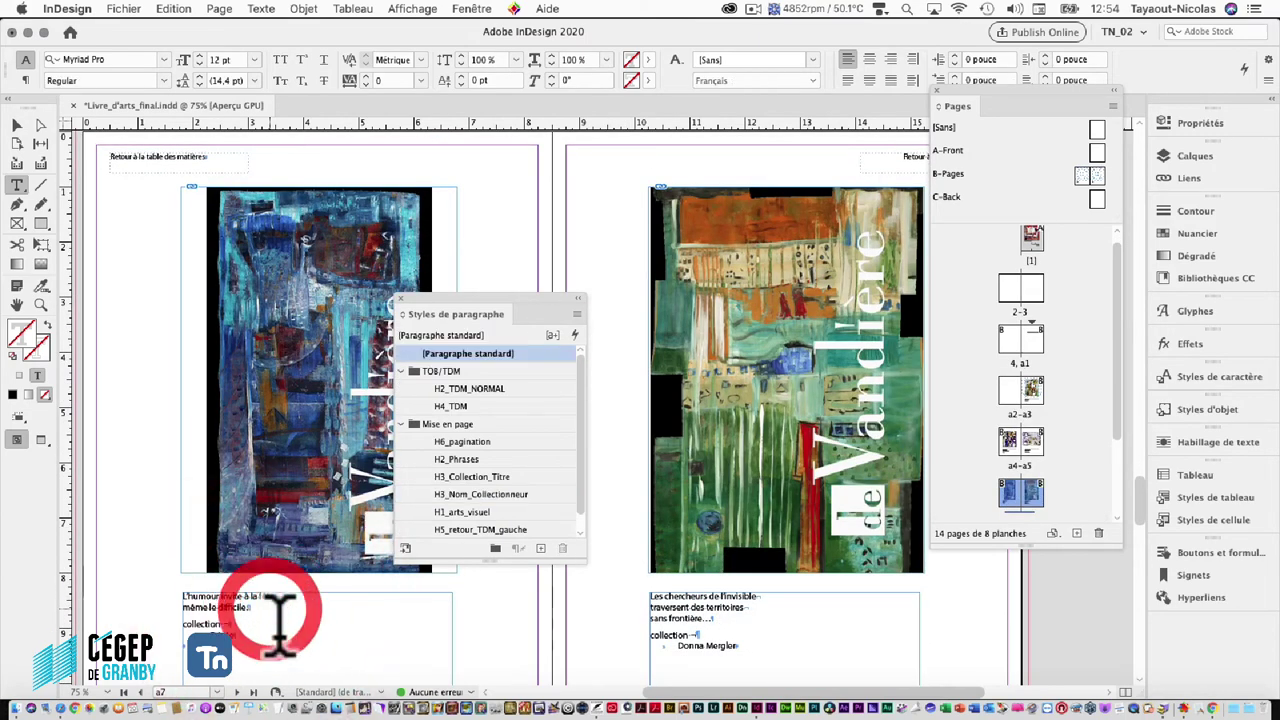
pyautogui.click(470, 460)
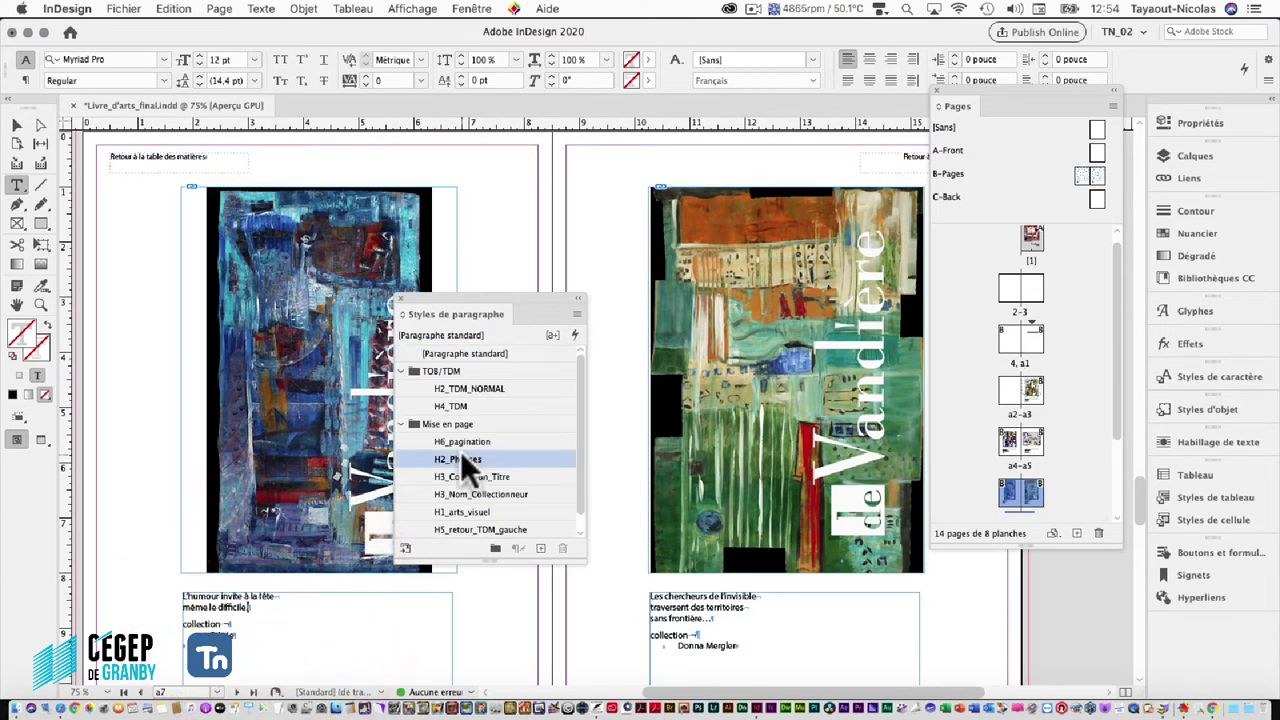
pyautogui.click(243, 640)
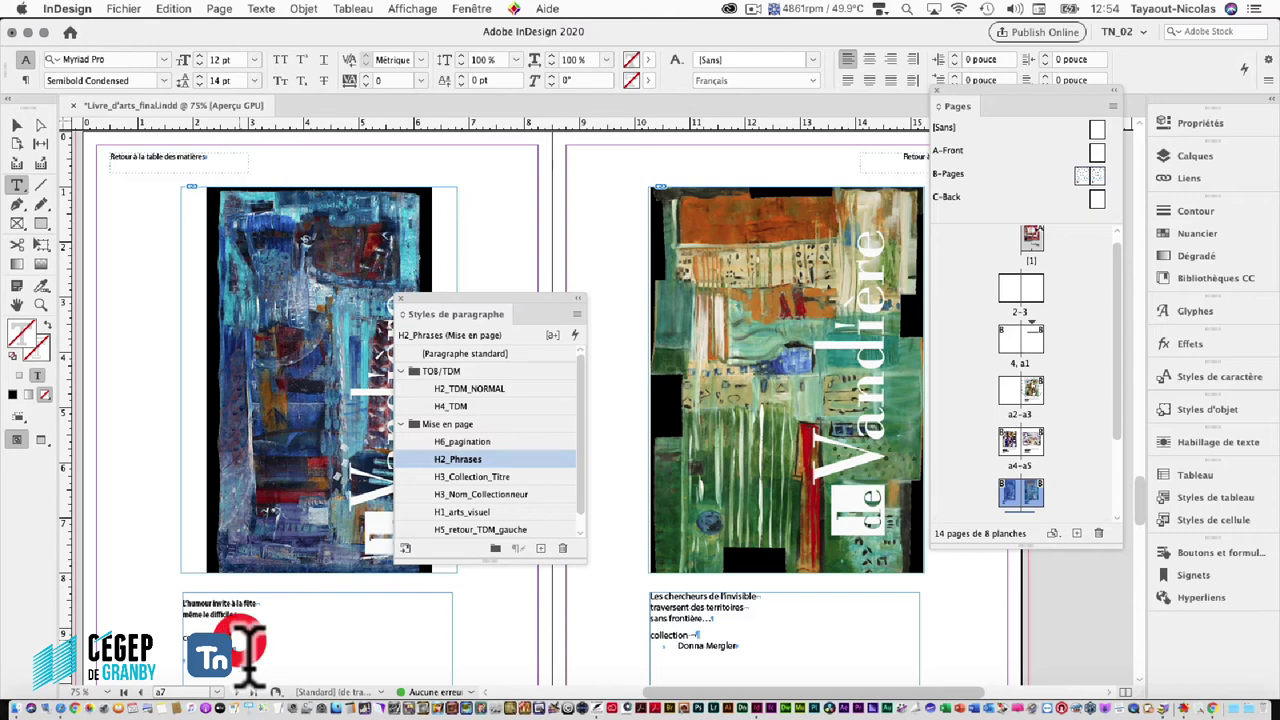
pyautogui.click(486, 477)
pyautogui.click(261, 653)
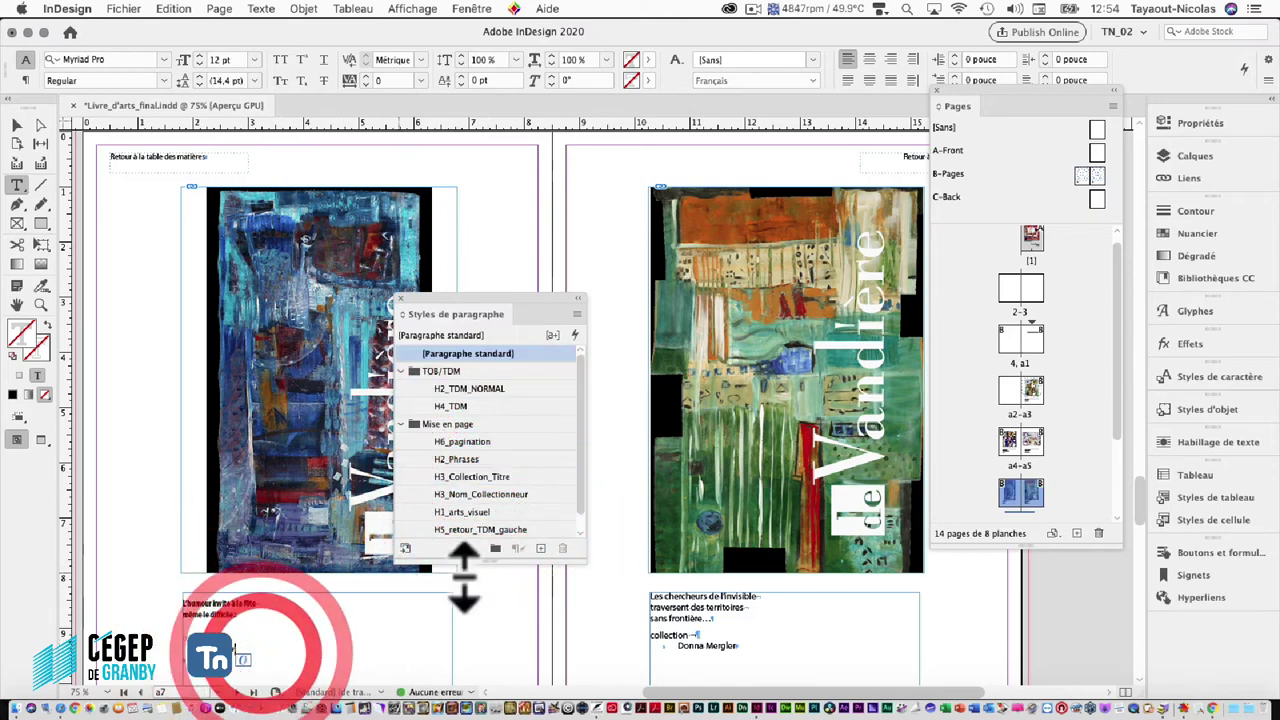
pyautogui.click(483, 494)
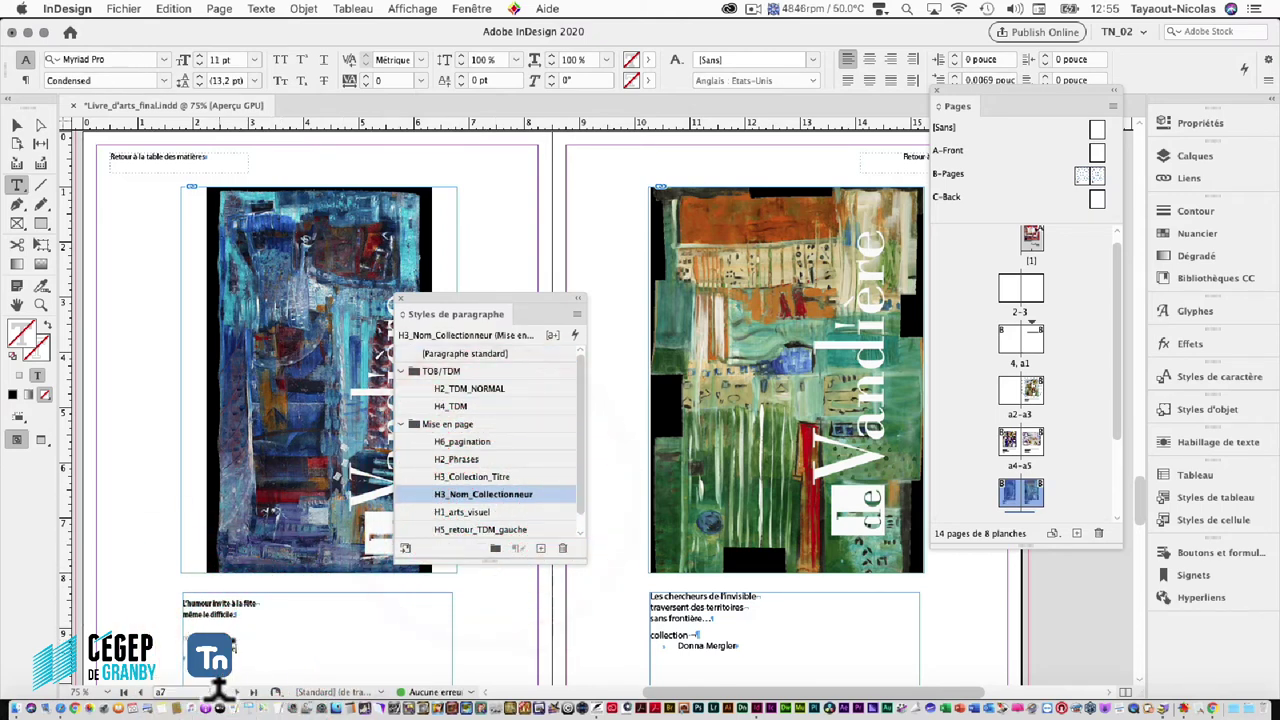
pyautogui.click(208, 652)
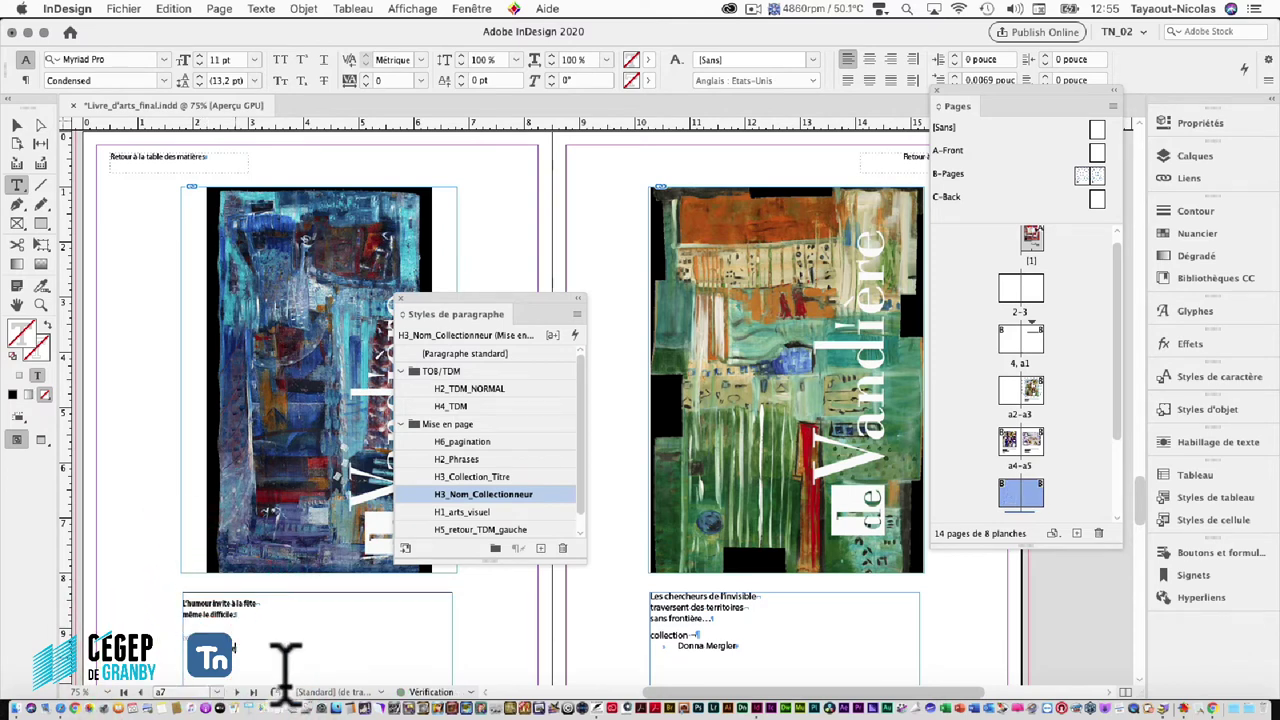
# Style page a7's caption with H2_Phrases for the phrase, H3_Collection_Titre for the collection line and H3_Nom_Collectionneur for the collector's name
pyautogui.click(716, 615)
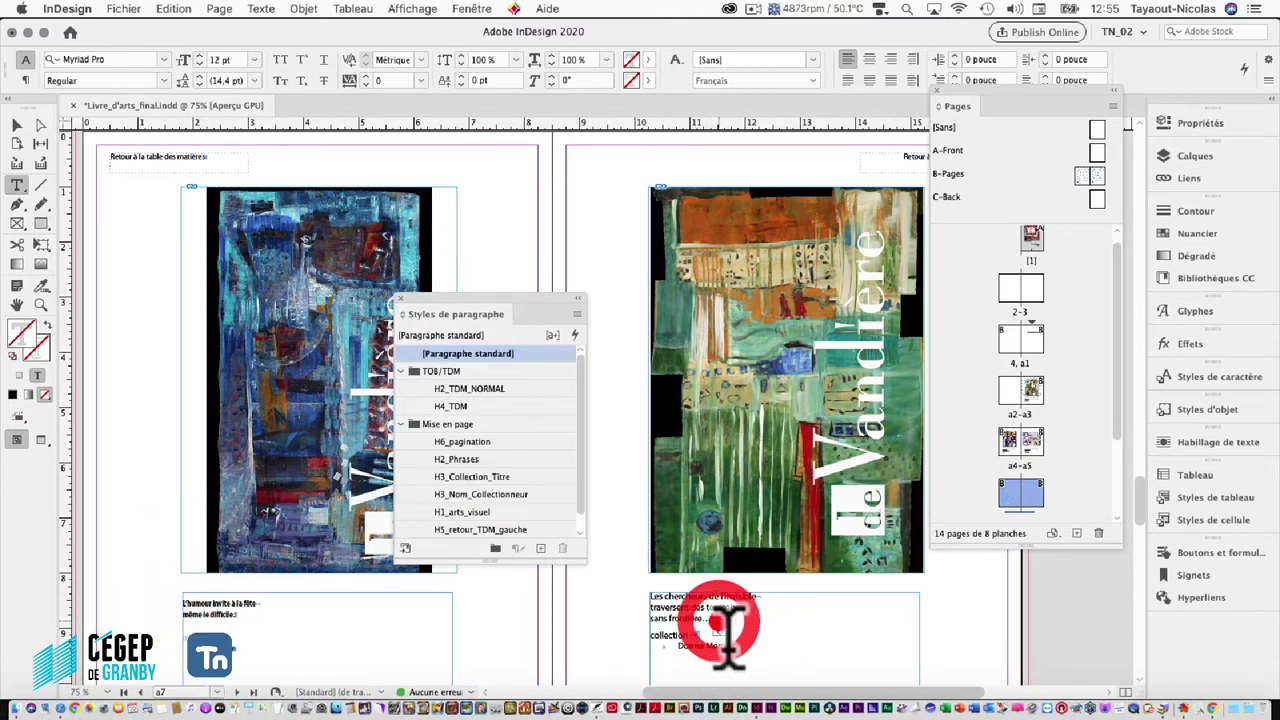
pyautogui.click(457, 460)
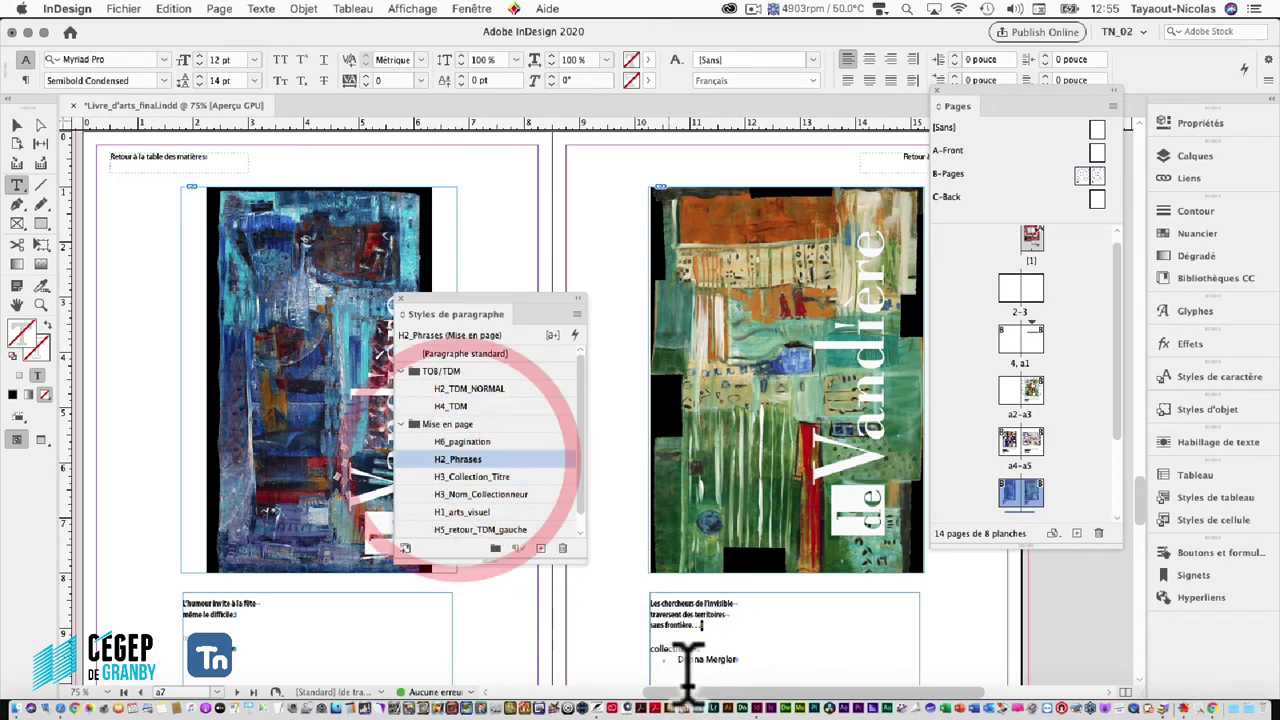
pyautogui.click(722, 655)
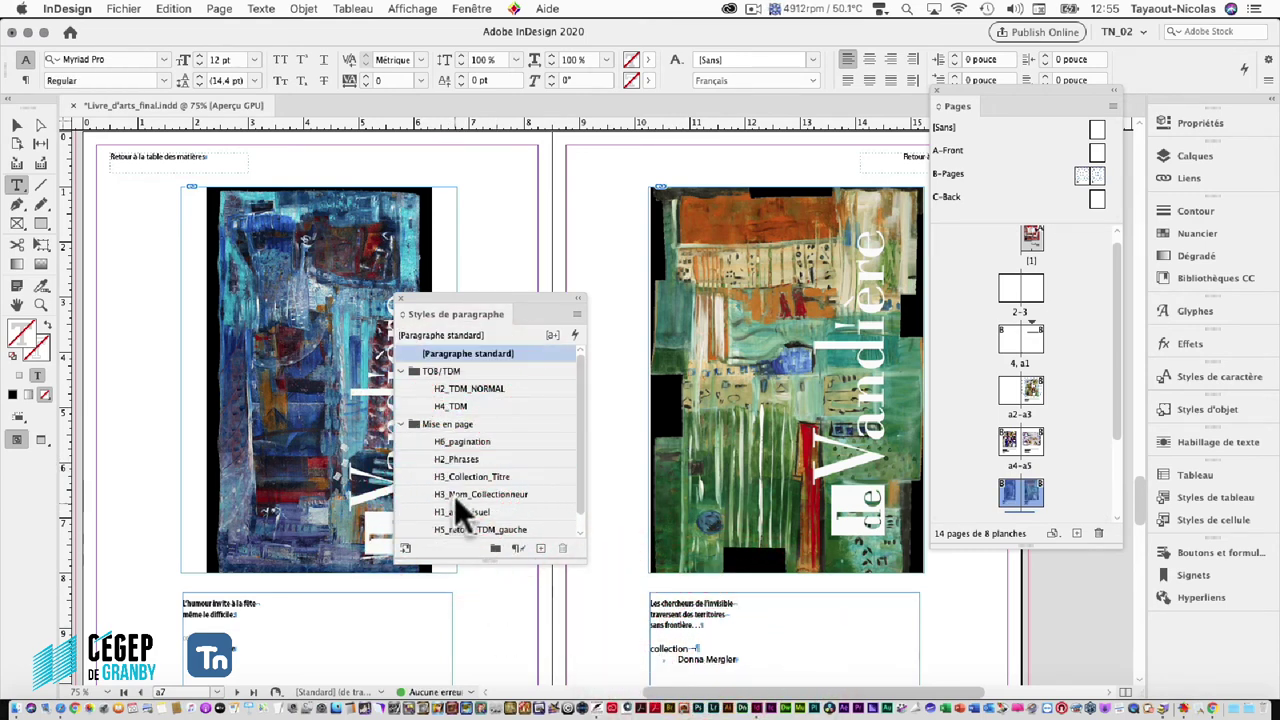
pyautogui.click(458, 477)
pyautogui.click(757, 660)
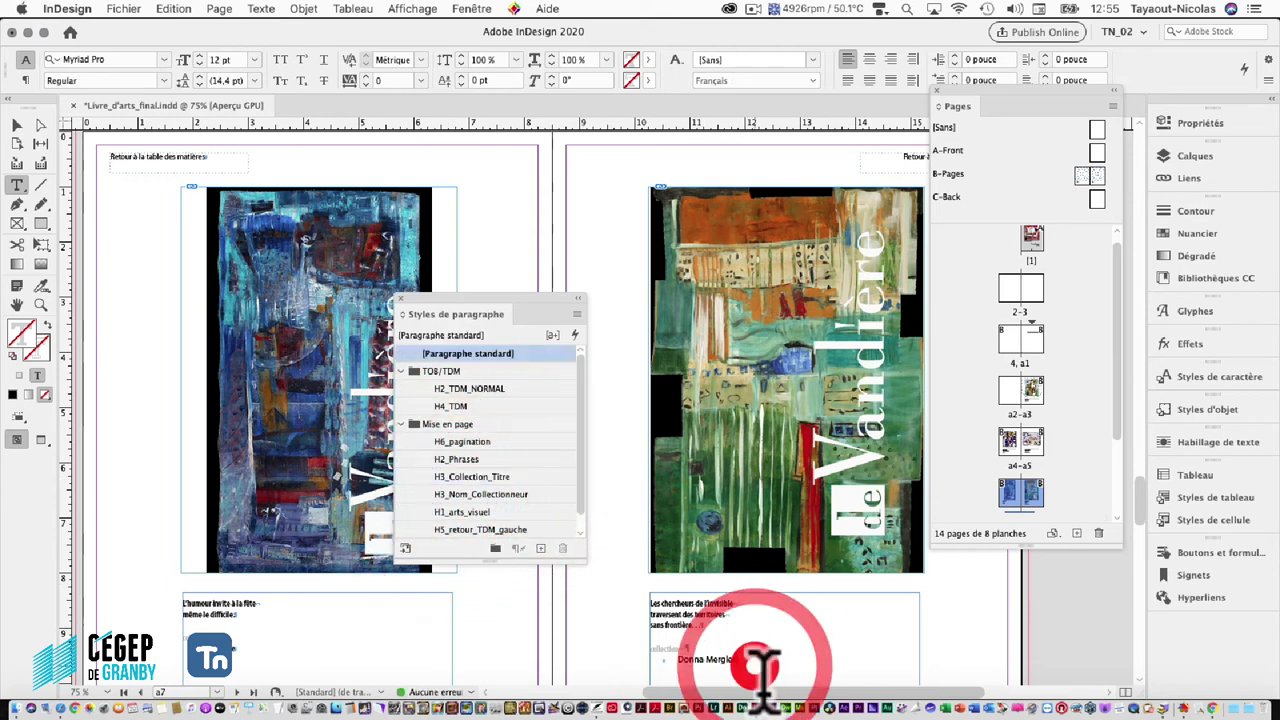
pyautogui.click(472, 494)
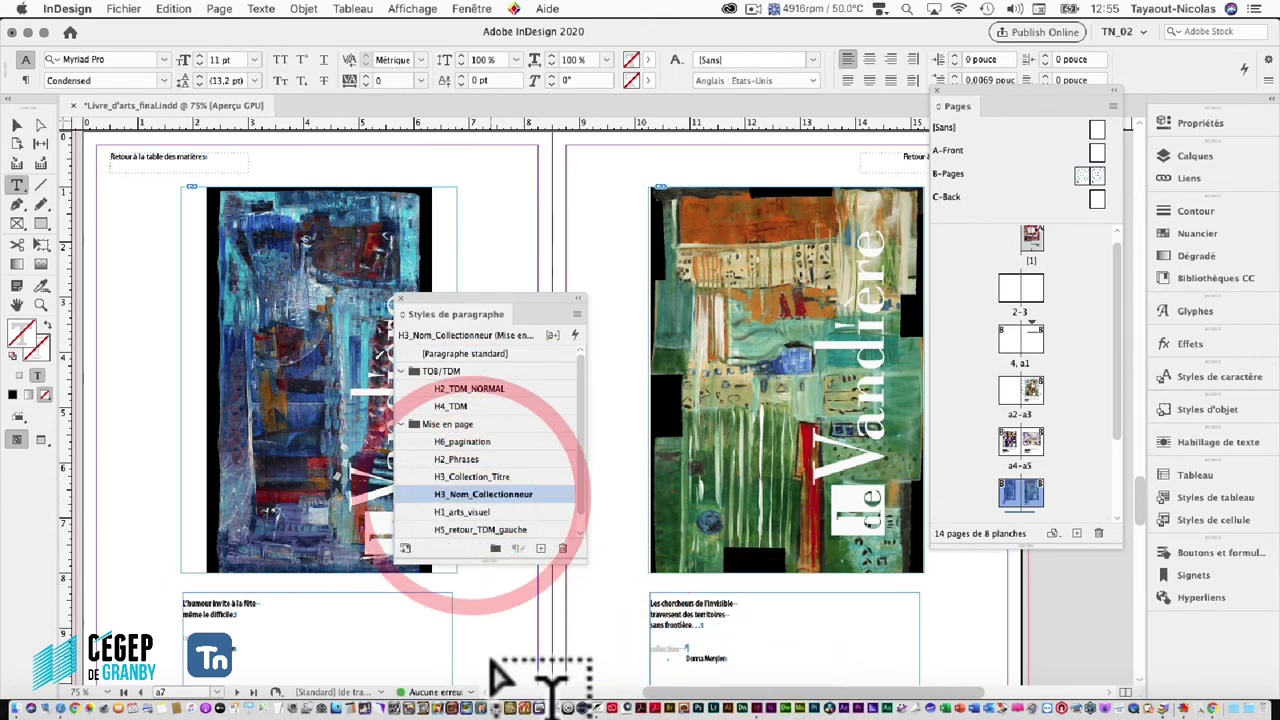
# Review the styled captions and footers on pages a3 to a7, moving the Pages panel clear of the page footers
pyautogui.scroll(-3, 330, 650)
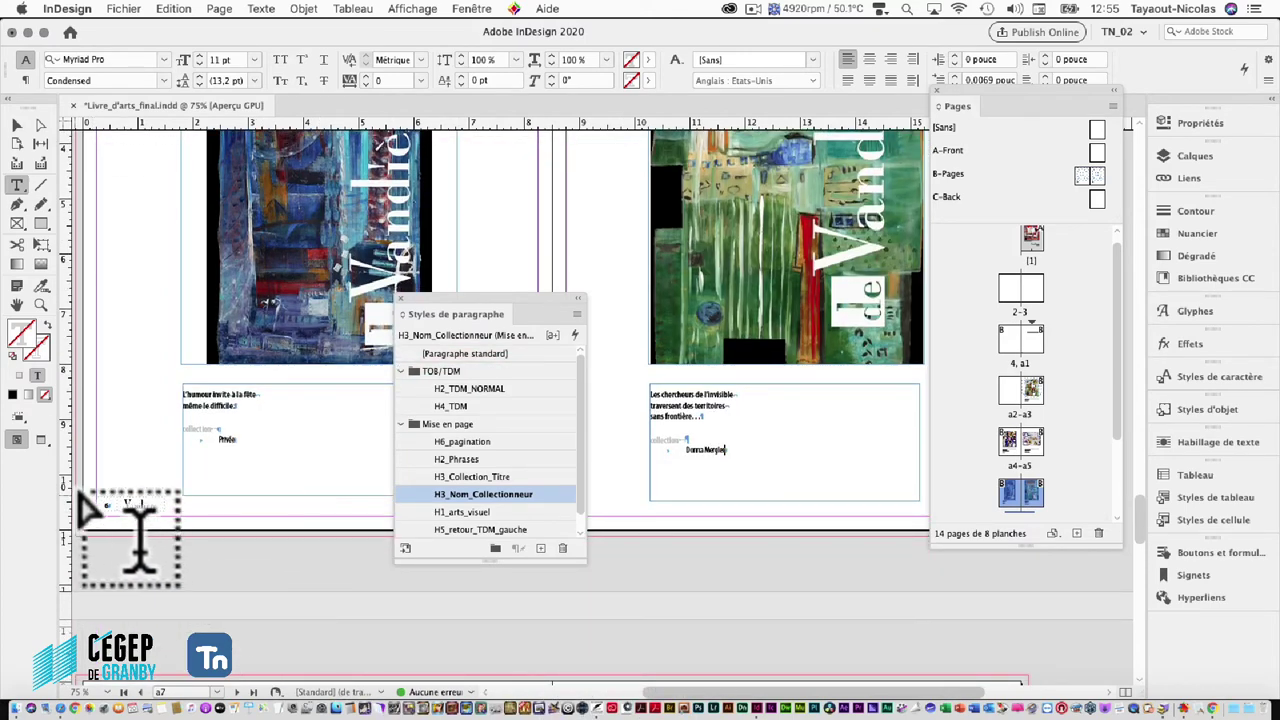
pyautogui.scroll(10, 429, 528)
pyautogui.scroll(10, 627, 541)
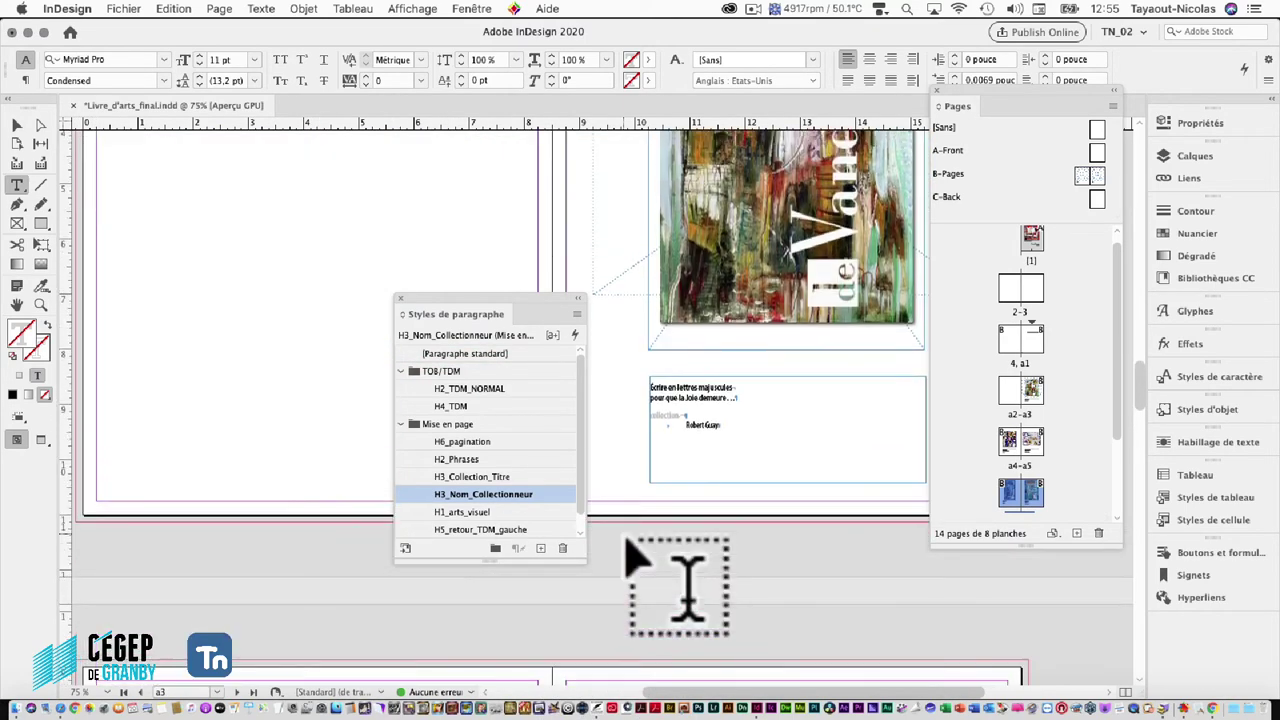
pyautogui.scroll(-5, 627, 541)
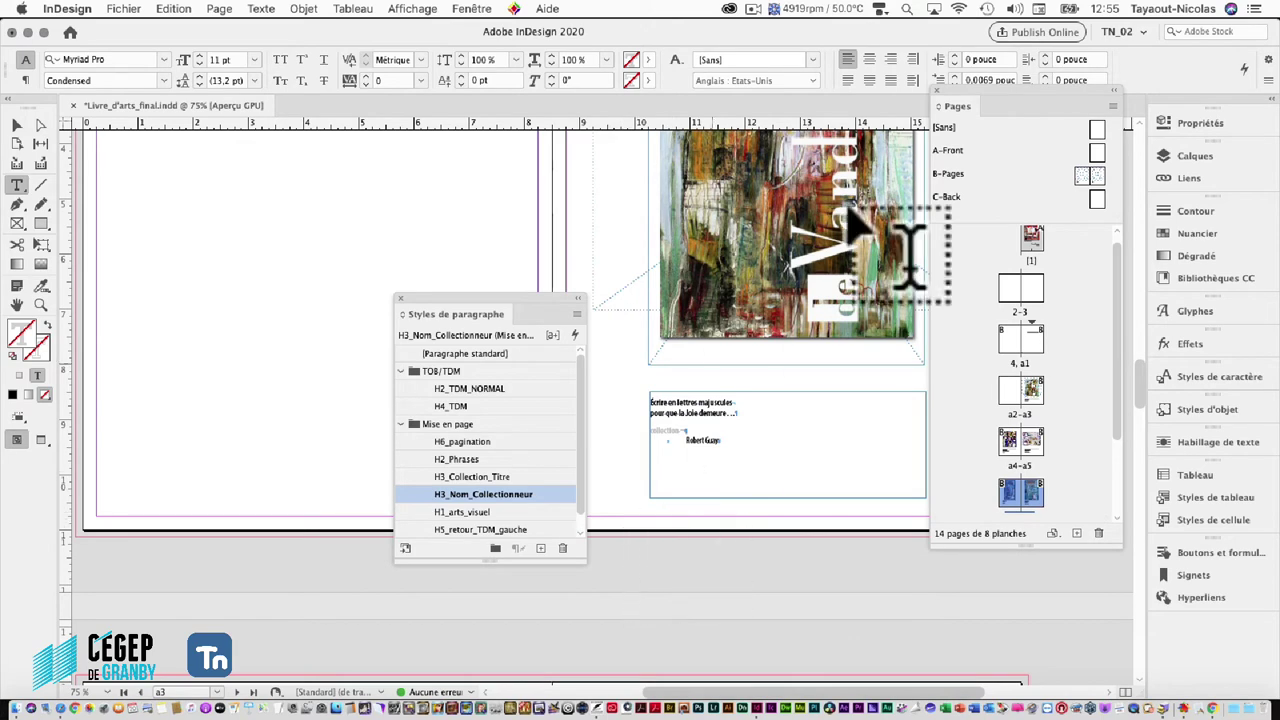
pyautogui.moveTo(1050, 89); pyautogui.dragTo(230, 131)
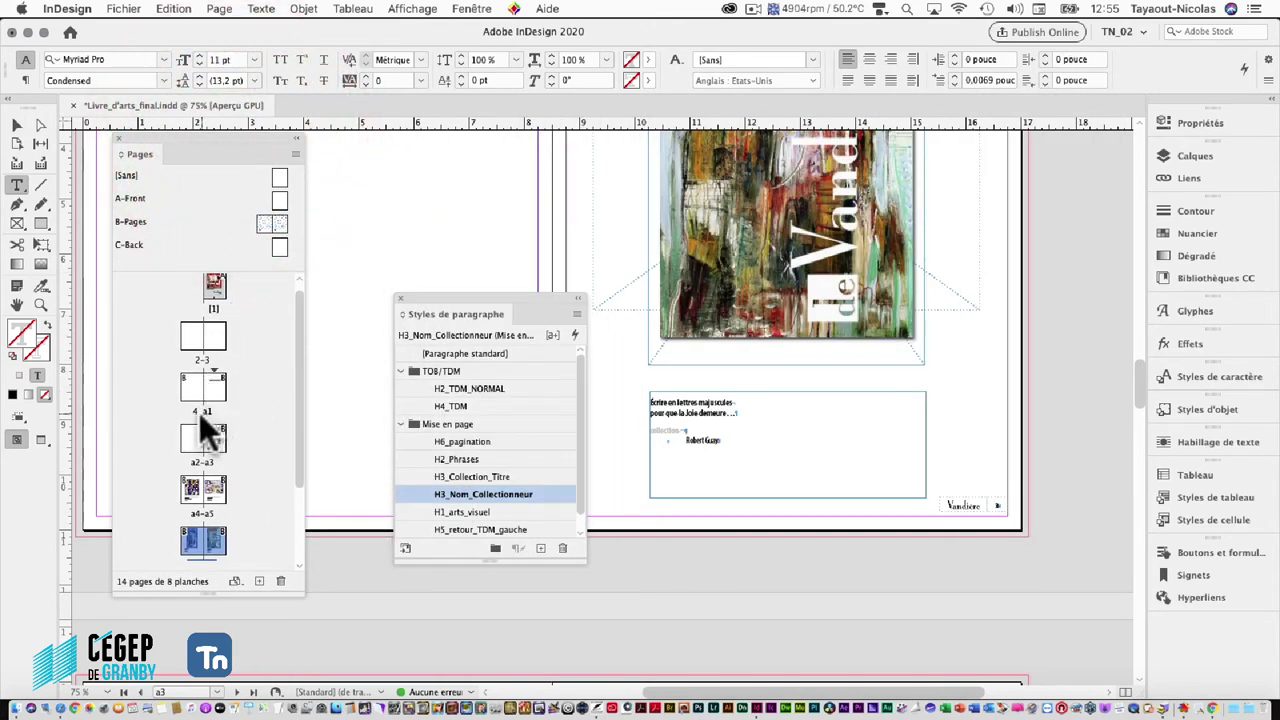
pyautogui.moveTo(208, 411); pyautogui.dragTo(255, 365)
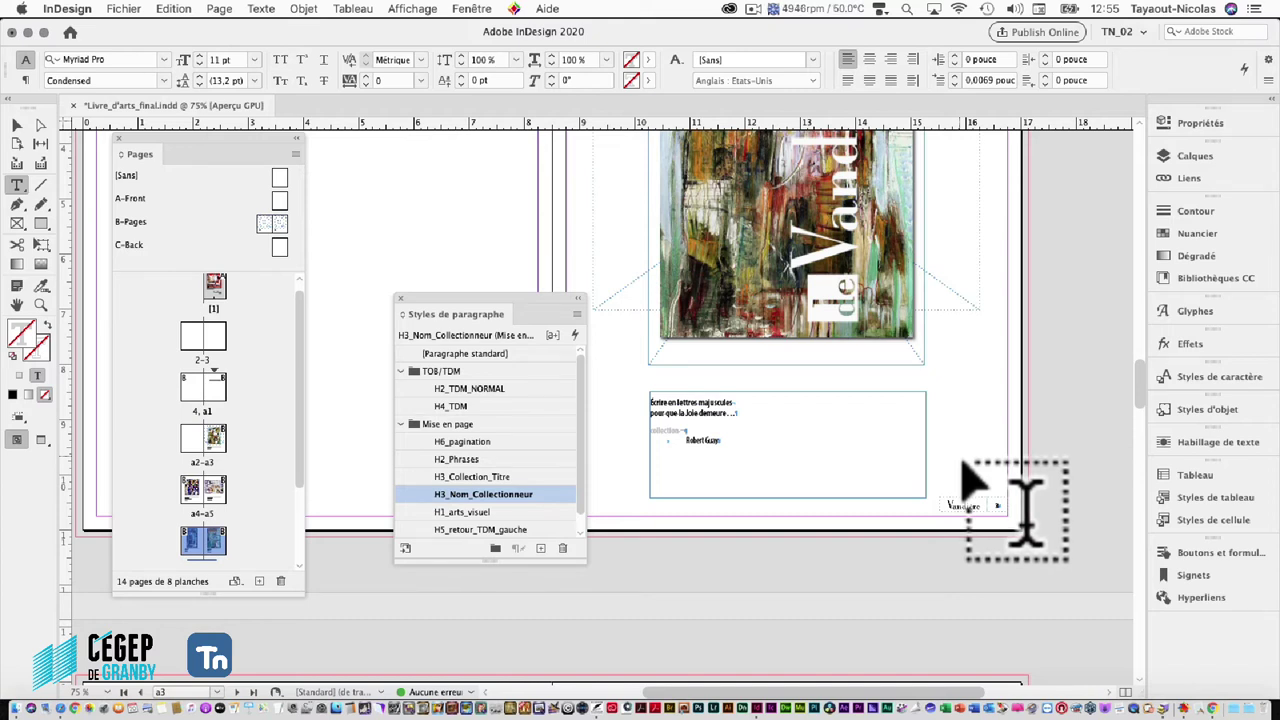
pyautogui.moveTo(963, 465); pyautogui.dragTo(1006, 534)
pyautogui.scroll(-10, 1012, 537)
pyautogui.press('super+equal')
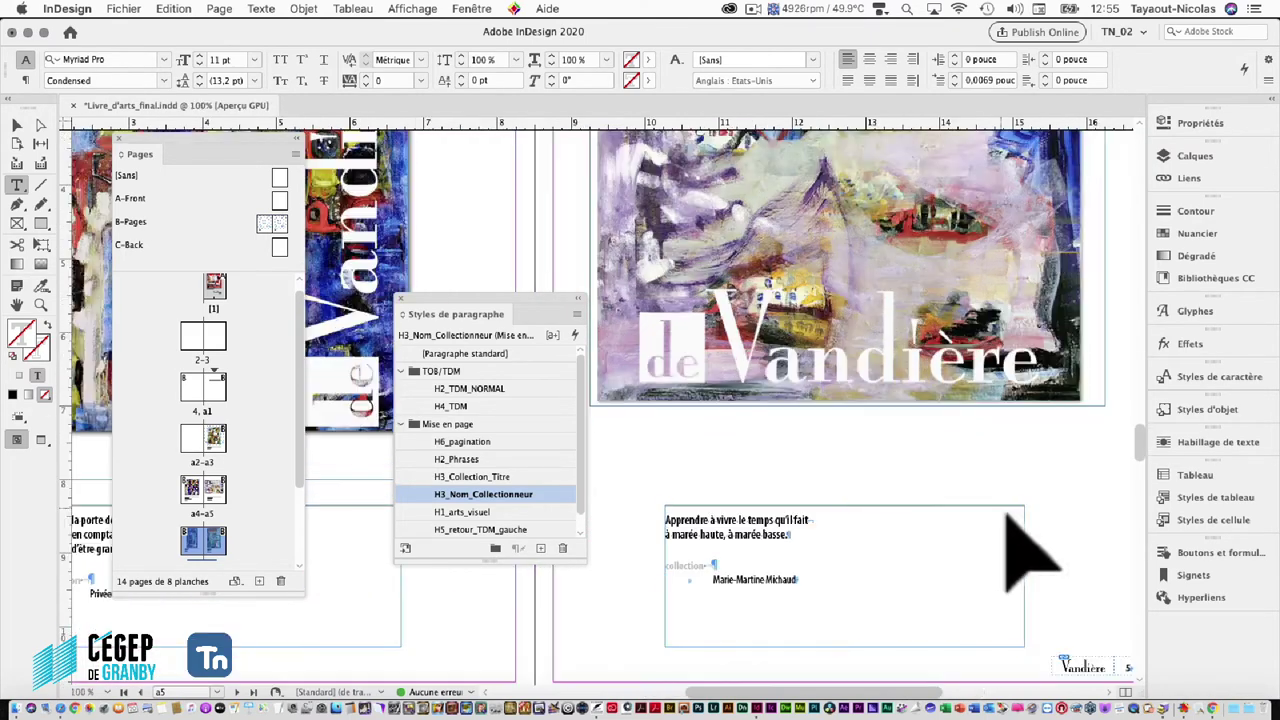
pyautogui.press('super+equal')
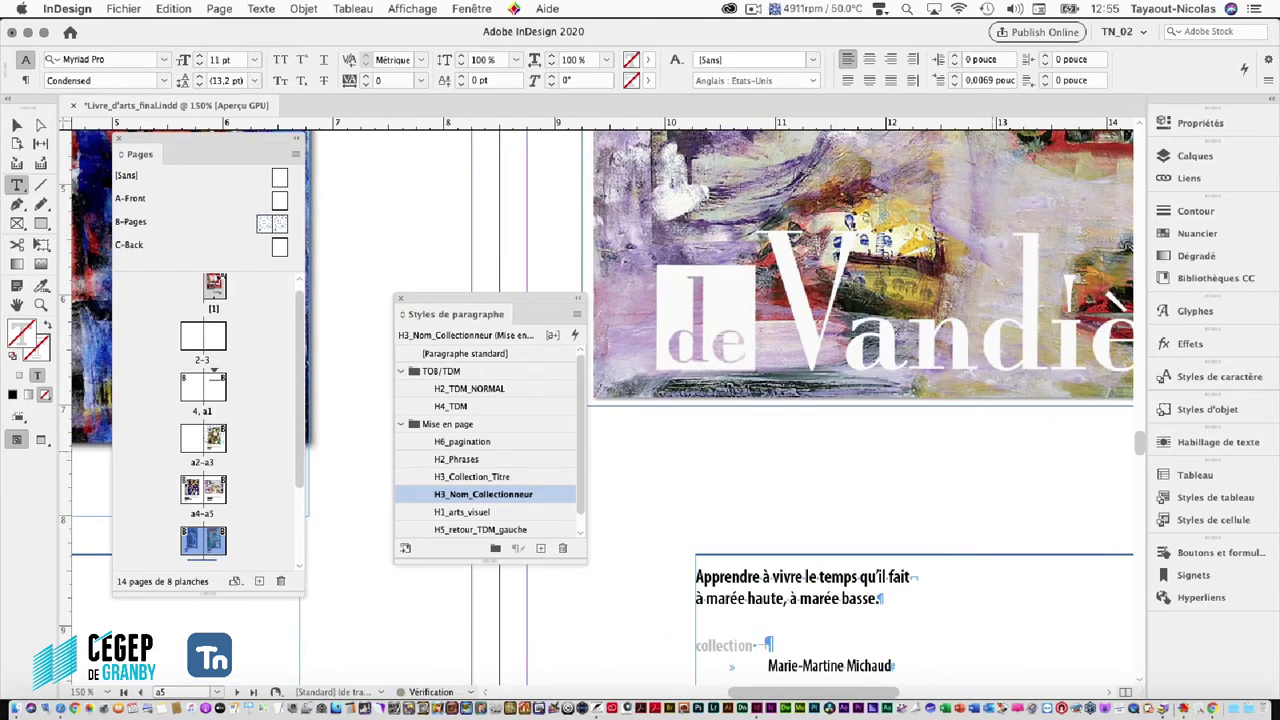
# Examine the footer logo and page number on page a3 and the captions on the a4-a5 spread up close
pyautogui.scroll(15, 966, 537)
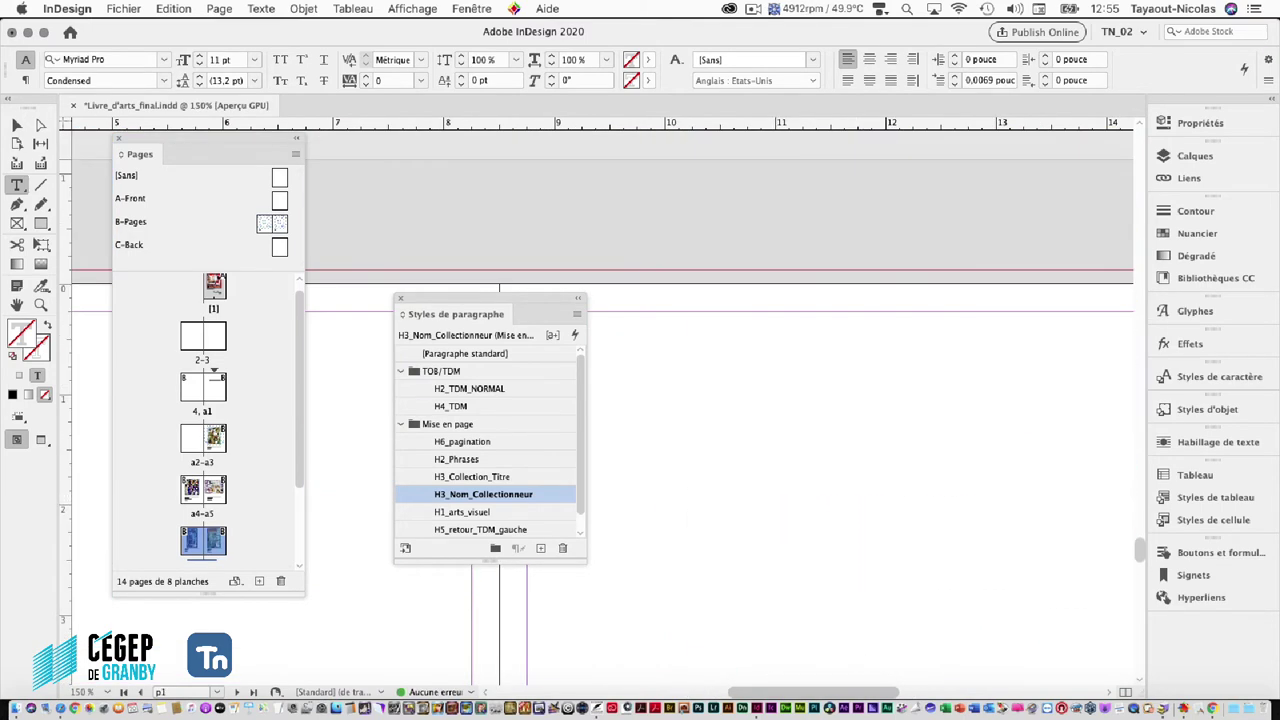
pyautogui.click(16, 304)
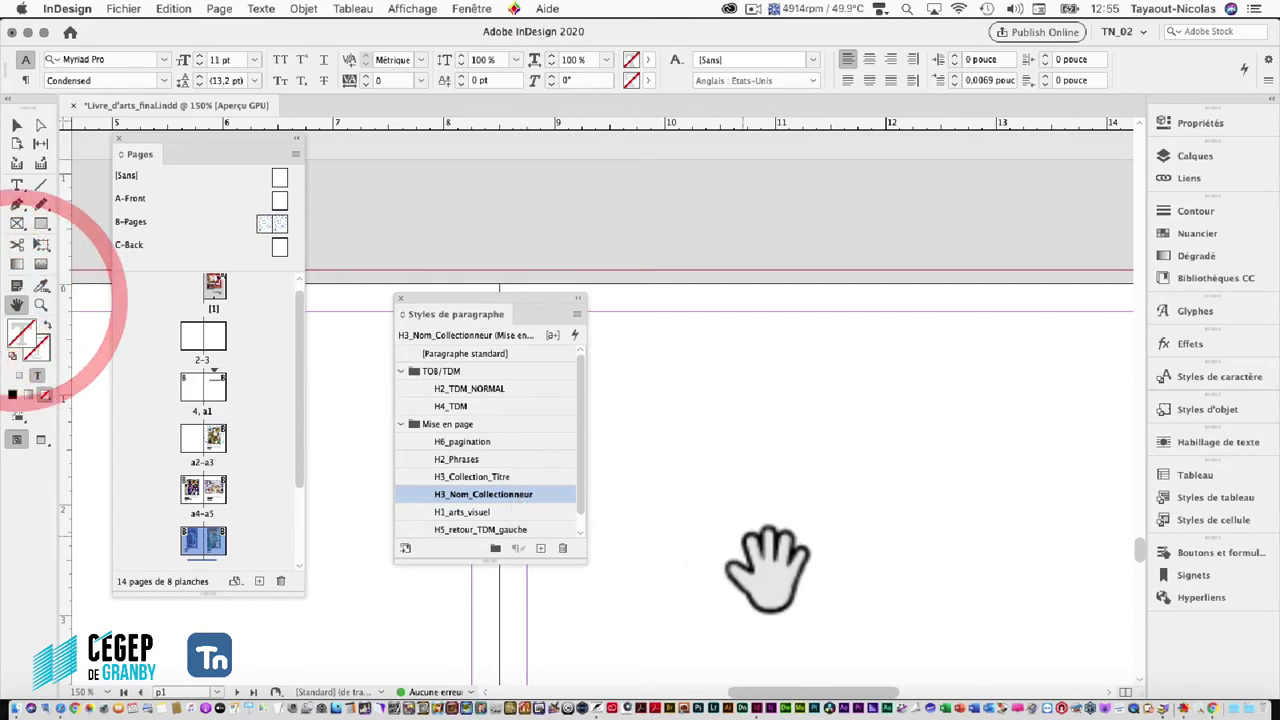
pyautogui.scroll(-6, 768, 568)
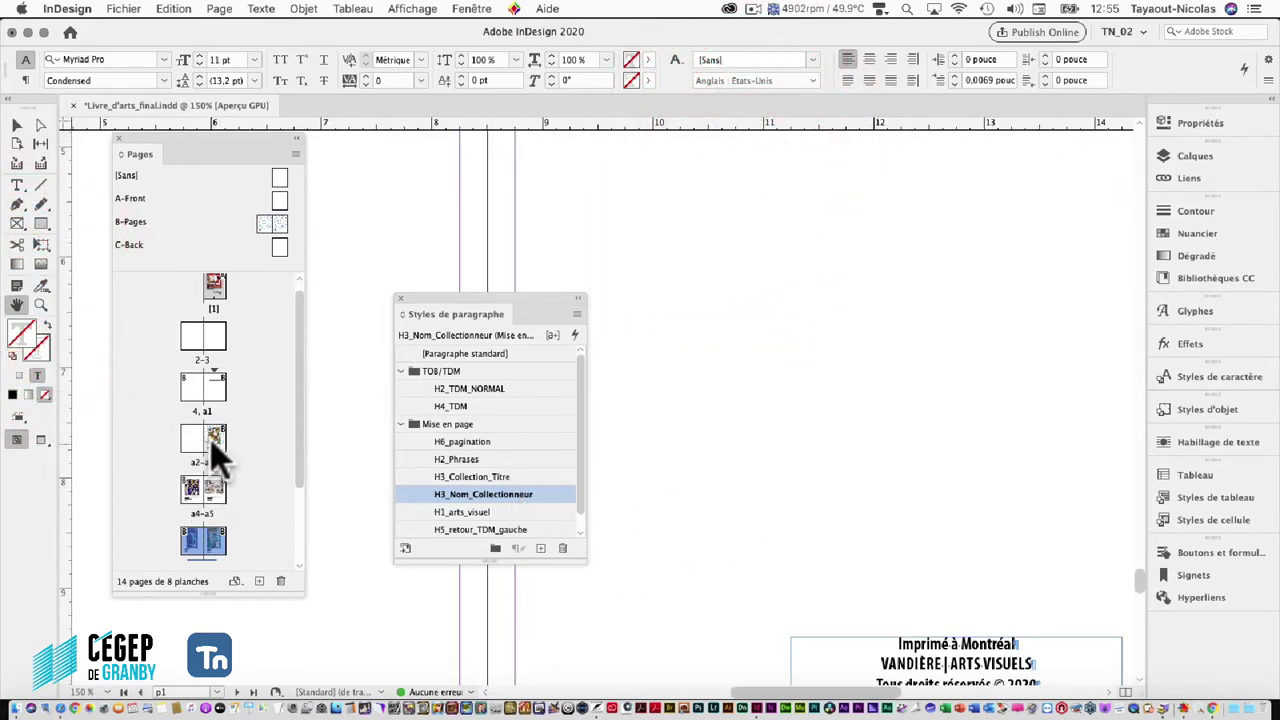
pyautogui.doubleClick(215, 450)
pyautogui.moveTo(857, 531); pyautogui.dragTo(580, 288)
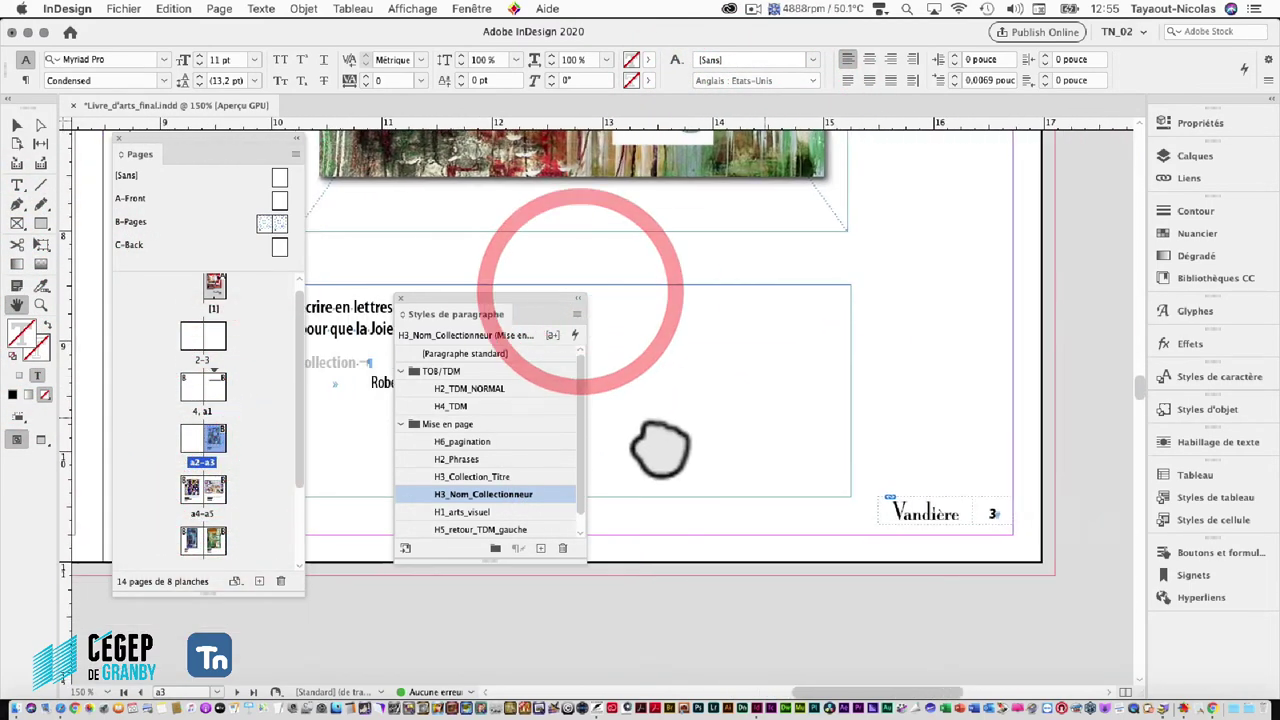
pyautogui.scroll(-10, 657, 434)
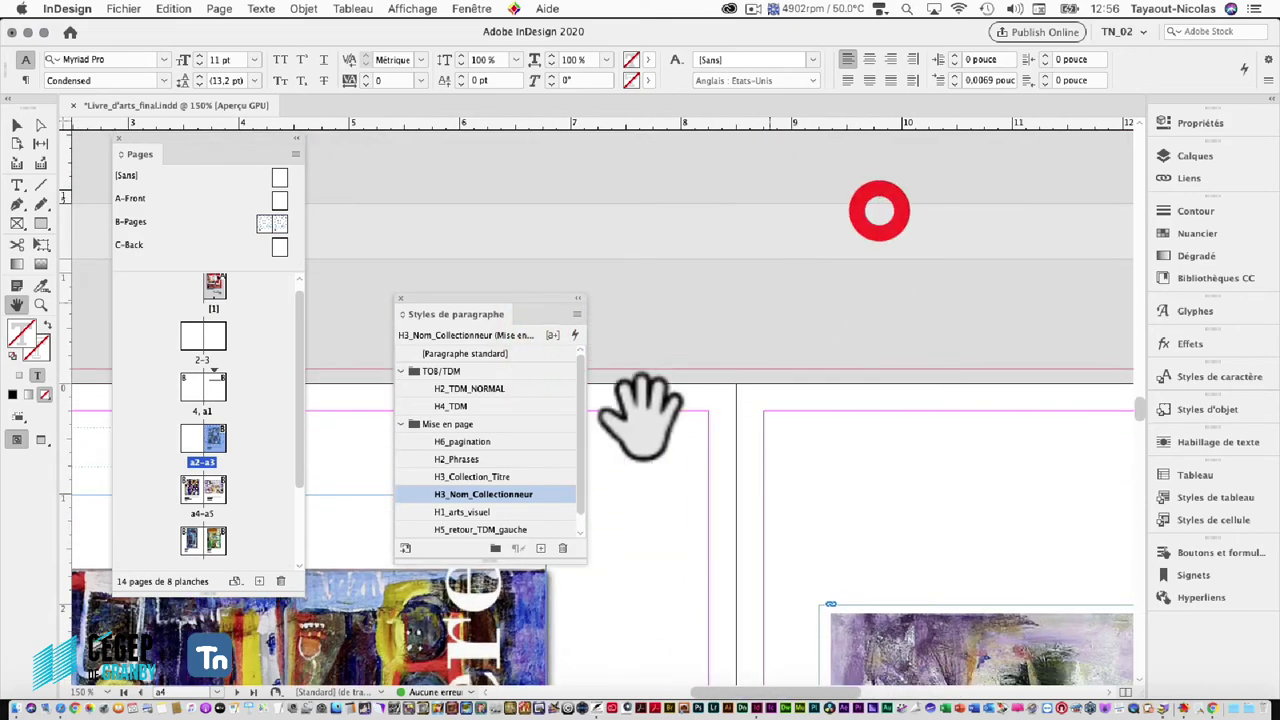
pyautogui.moveTo(640, 415)
pyautogui.mouseDown()
pyautogui.moveTo(451, 580)
pyautogui.moveTo(408, 457)
pyautogui.moveTo(477, 414)
pyautogui.moveTo(395, 615)
pyautogui.moveTo(457, 234)
pyautogui.mouseUp()
pyautogui.moveTo(457, 371)
pyautogui.mouseDown()
pyautogui.moveTo(471, 457)
pyautogui.moveTo(230, 420)
pyautogui.mouseUp()
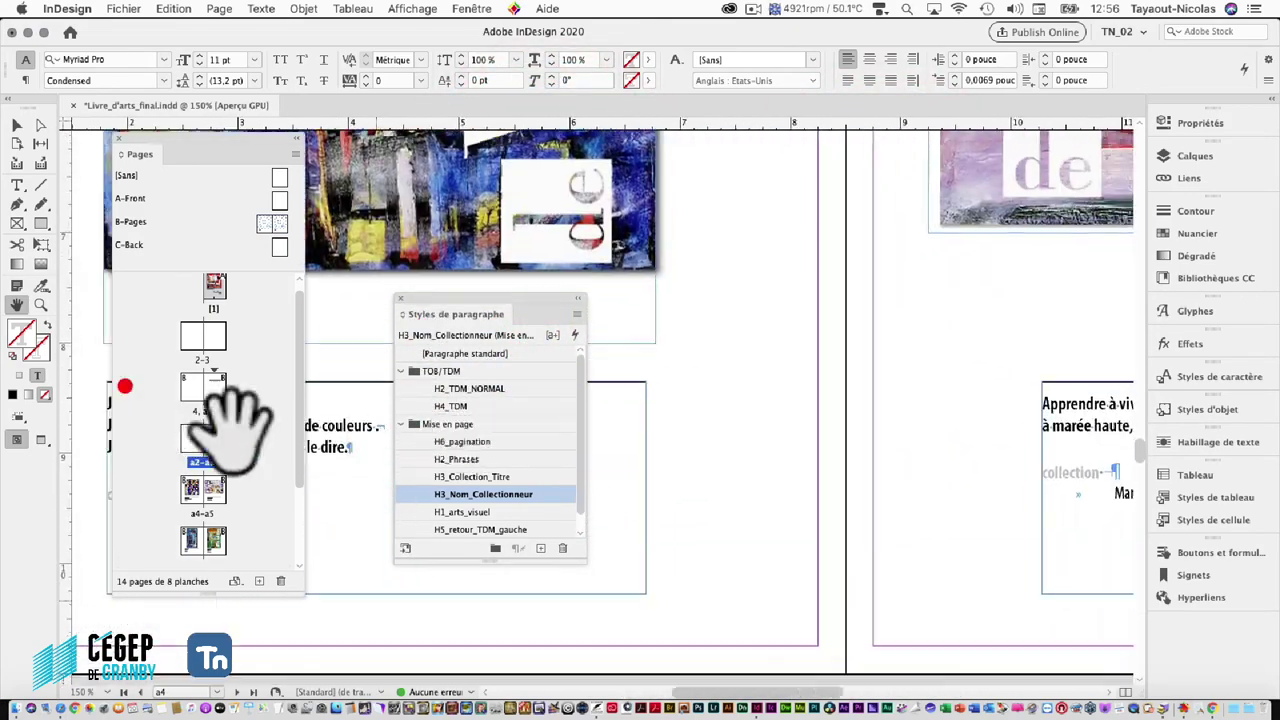
pyautogui.moveTo(842, 549); pyautogui.dragTo(429, 509)
pyautogui.moveTo(643, 555); pyautogui.dragTo(557, 506)
pyautogui.moveTo(855, 557)
pyautogui.mouseDown()
pyautogui.moveTo(677, 574)
pyautogui.moveTo(663, 557)
pyautogui.mouseUp()
pyautogui.click(752, 9)
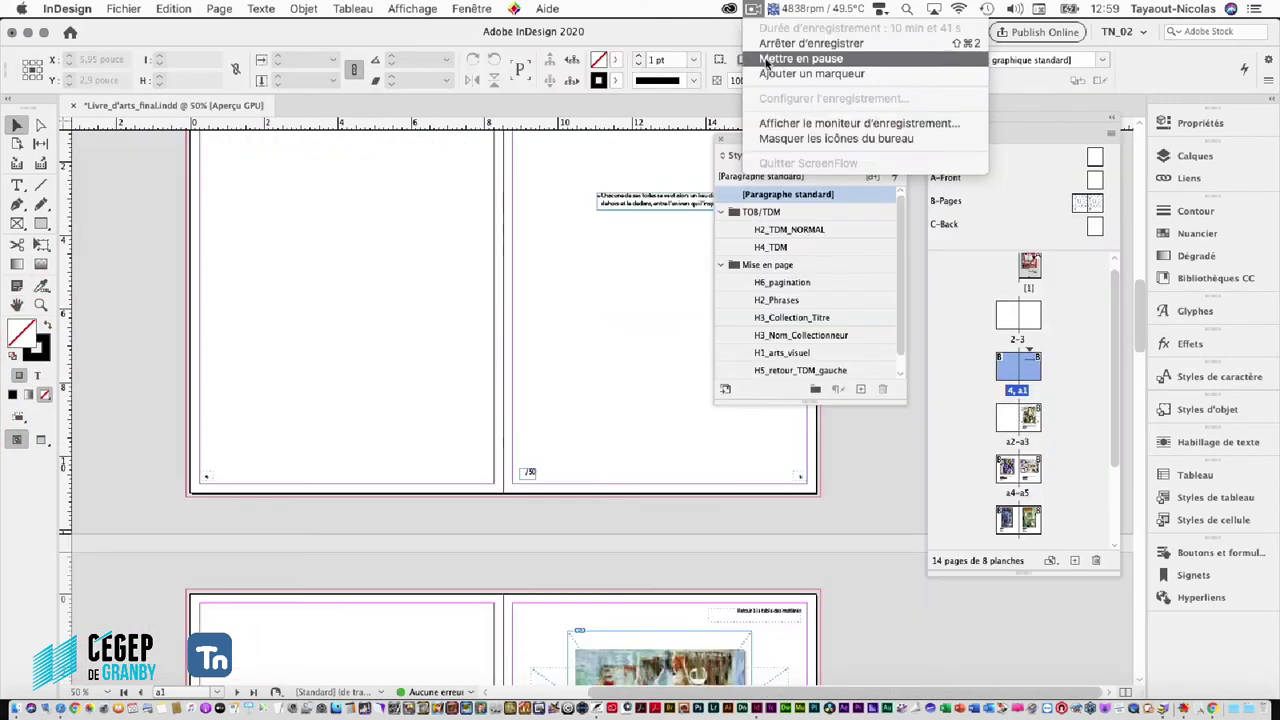
pyautogui.click(767, 60)
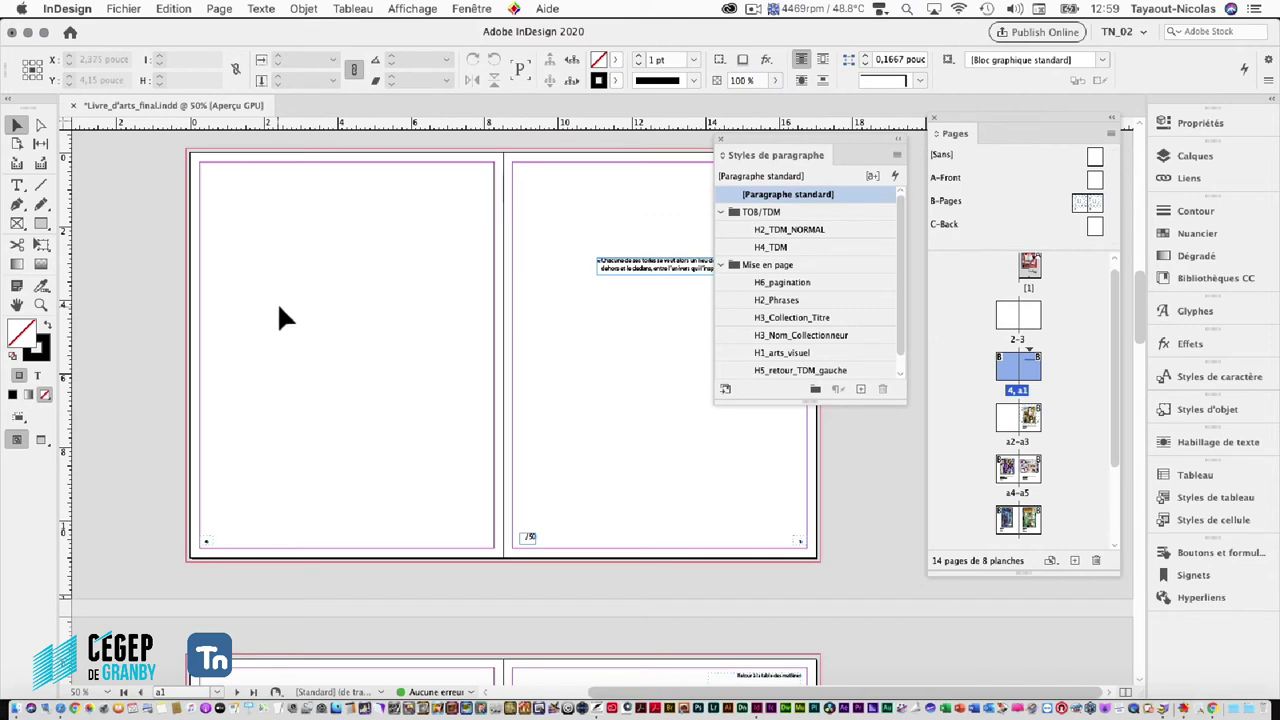
# Review the laid-out spreads through page a7 and return to the 4-a1 spread, keeping the paragraph styles panel clear of the artwork
pyautogui.scroll(-5, 282, 285)
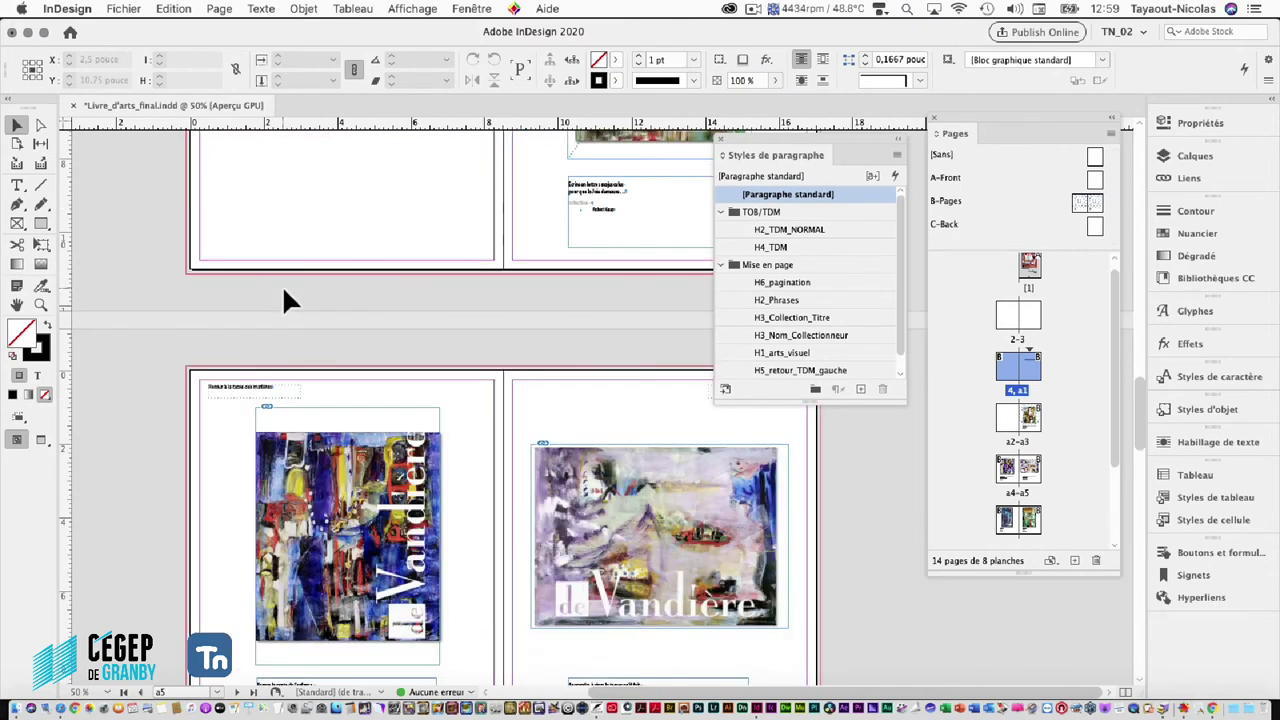
pyautogui.moveTo(796, 140); pyautogui.dragTo(84, 228)
pyautogui.scroll(-10, 505, 320)
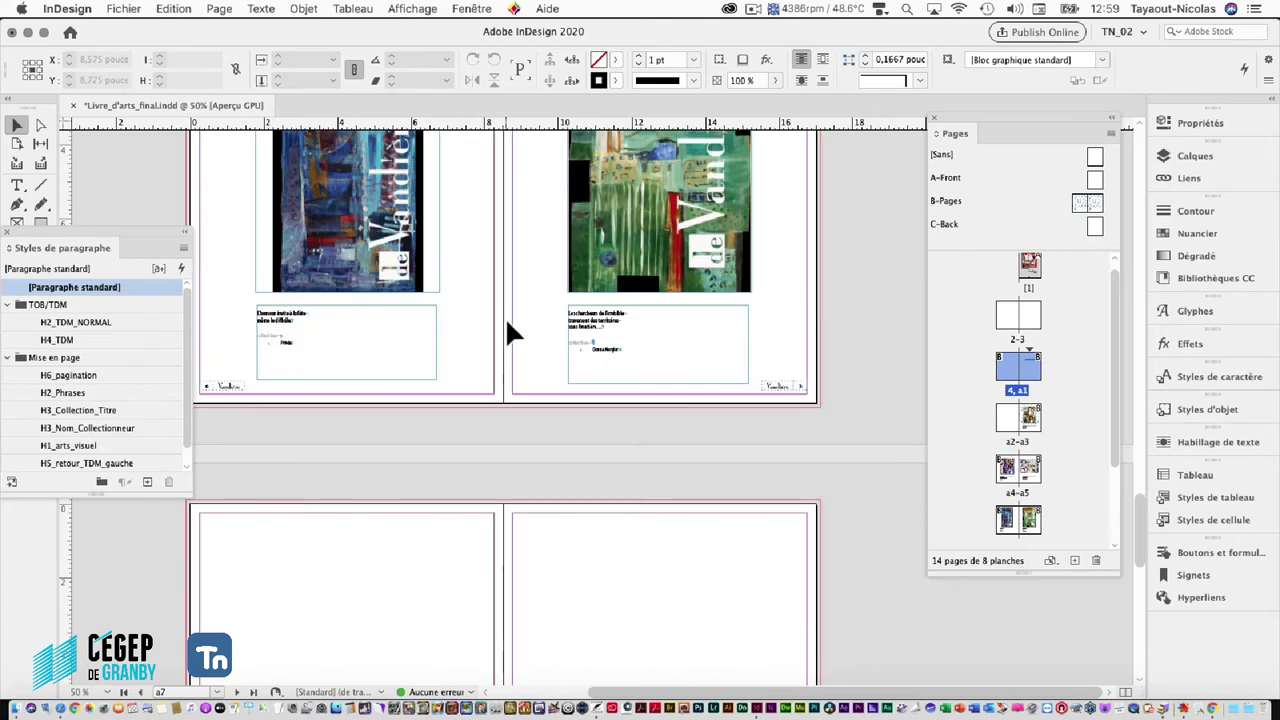
pyautogui.scroll(15, 506, 314)
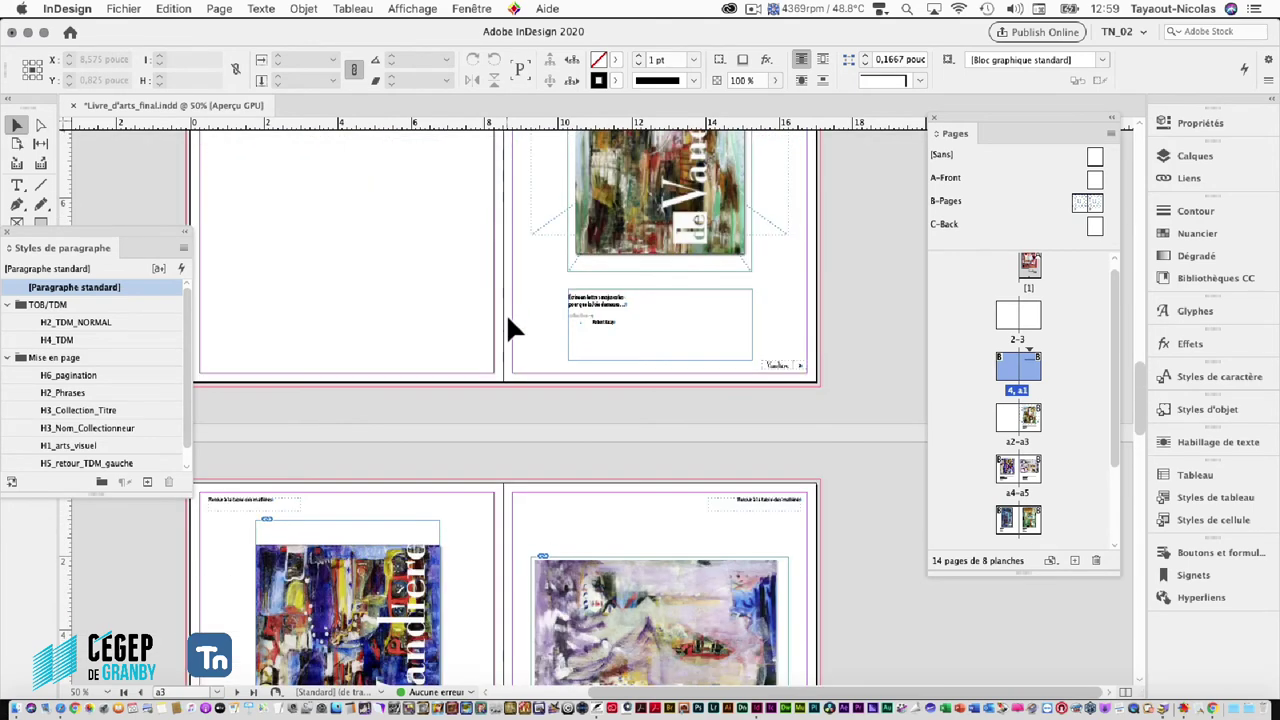
pyautogui.scroll(3, 506, 313)
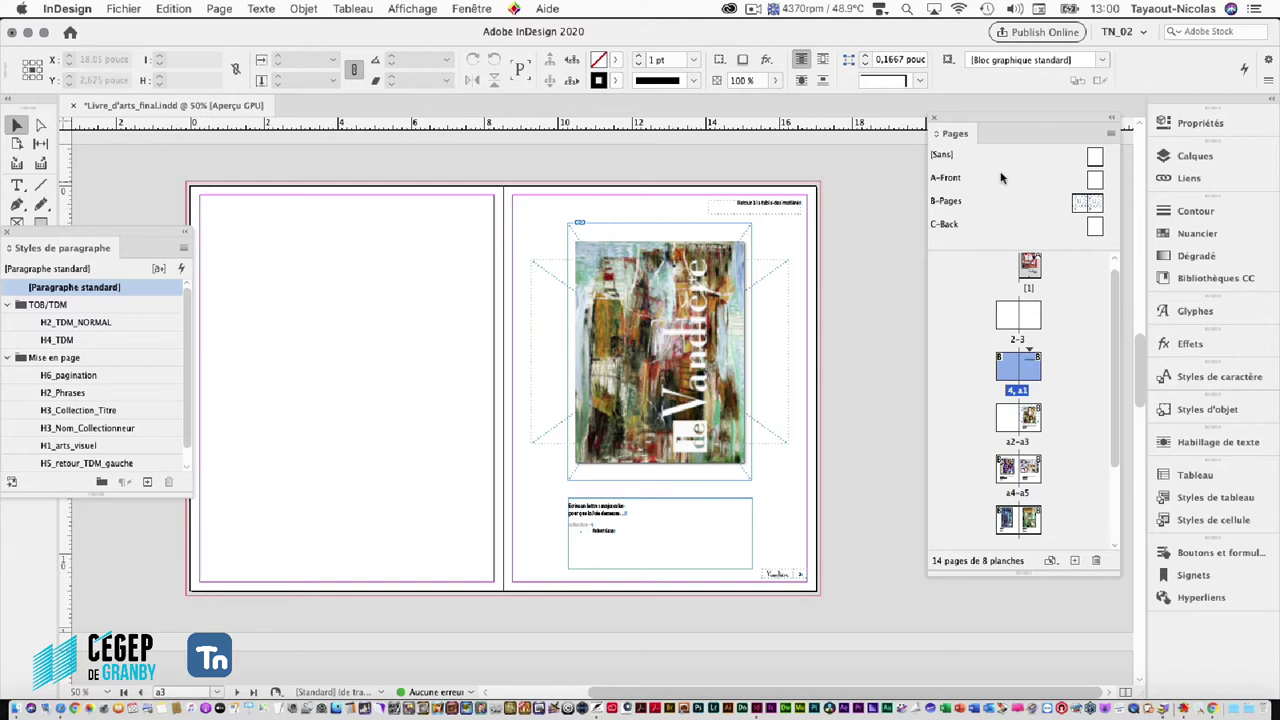
pyautogui.scroll(4, 700, 297)
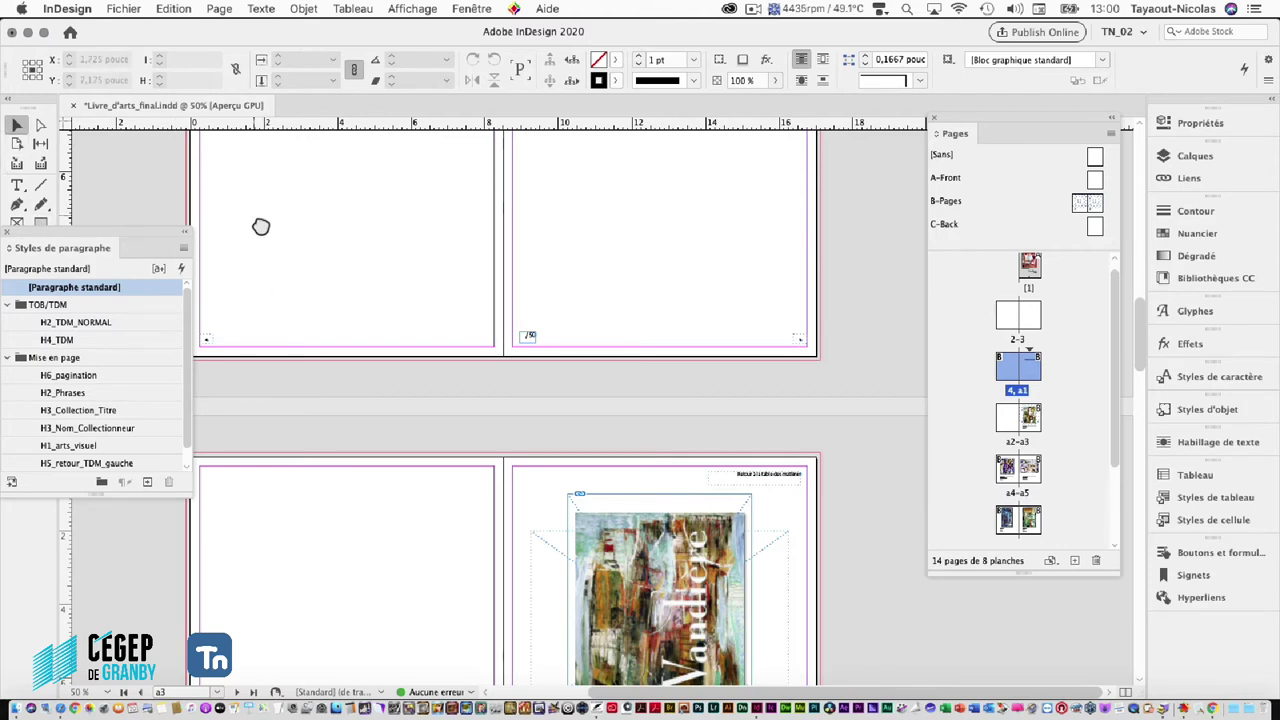
pyautogui.moveTo(260, 223); pyautogui.dragTo(334, 251)
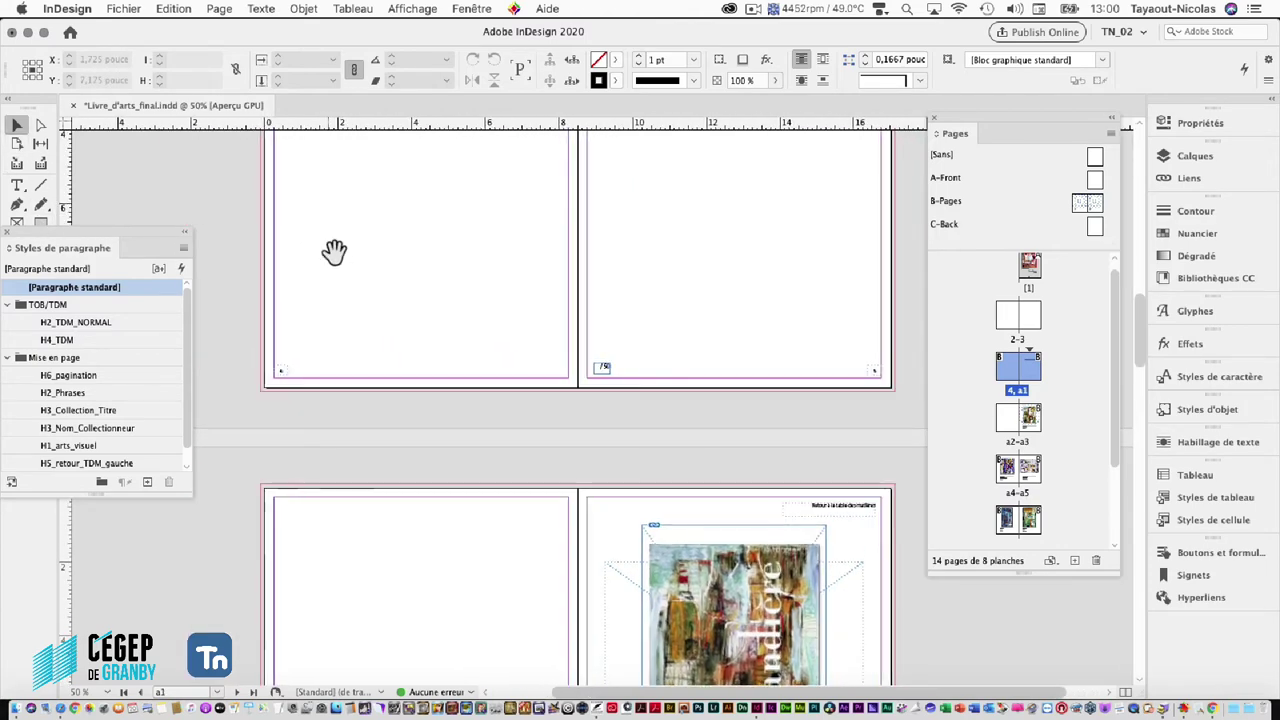
# Delete the page-number frames in the outer bottom corners of pages 4 and a1
pyautogui.click(282, 369)
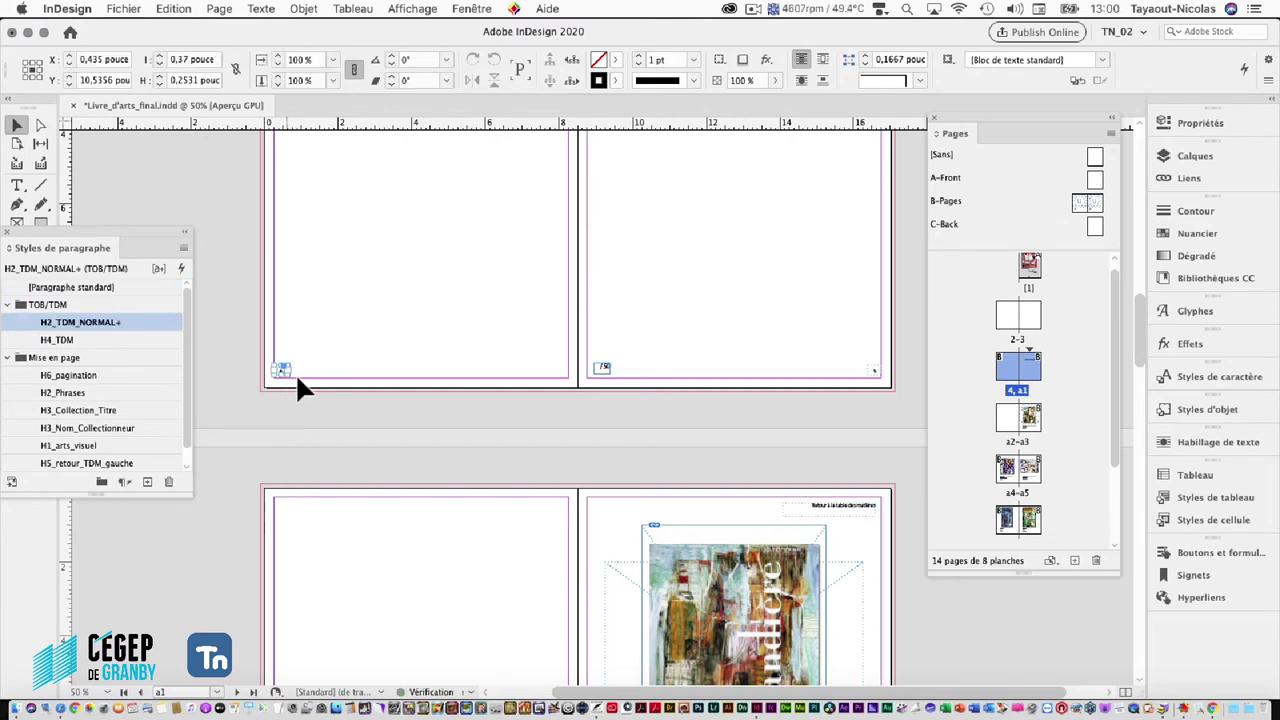
pyautogui.press('Delete')
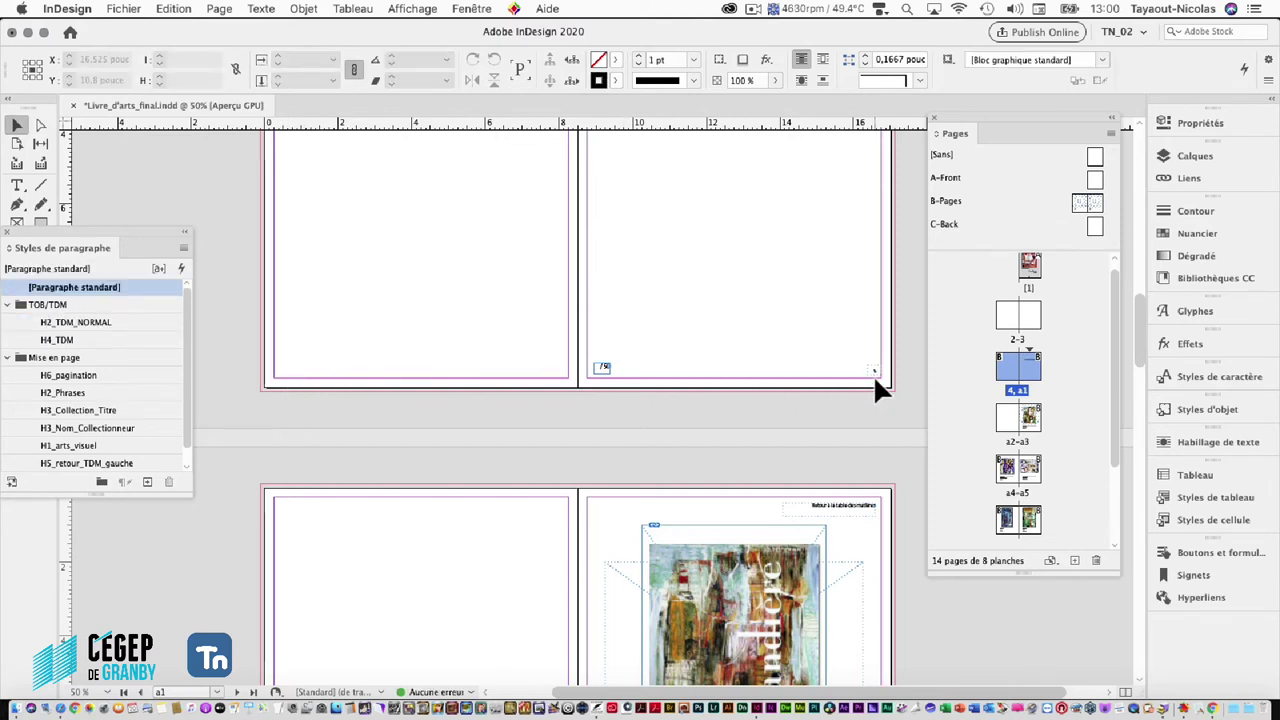
pyautogui.click(873, 371)
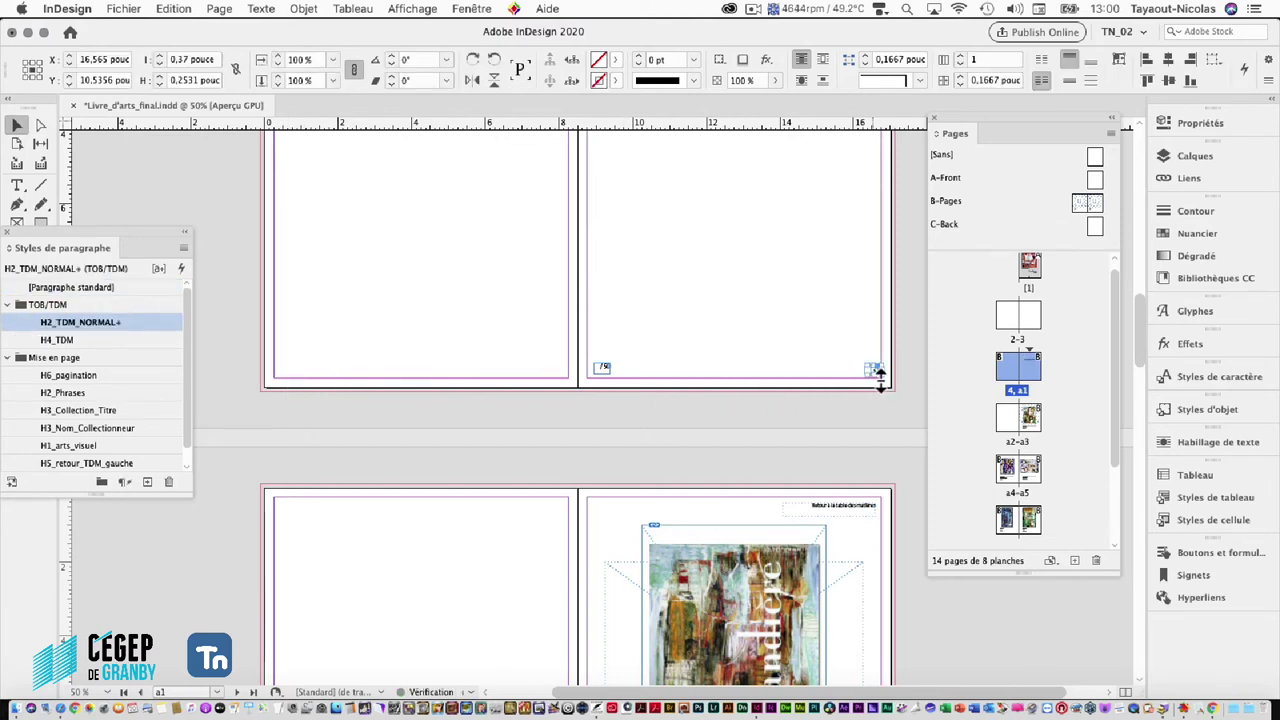
pyautogui.press('Delete')
# Inspect the logo and page number in page a3's footer up close, along with the table-of-contents return text on page a5
pyautogui.scroll(-5, 680, 316)
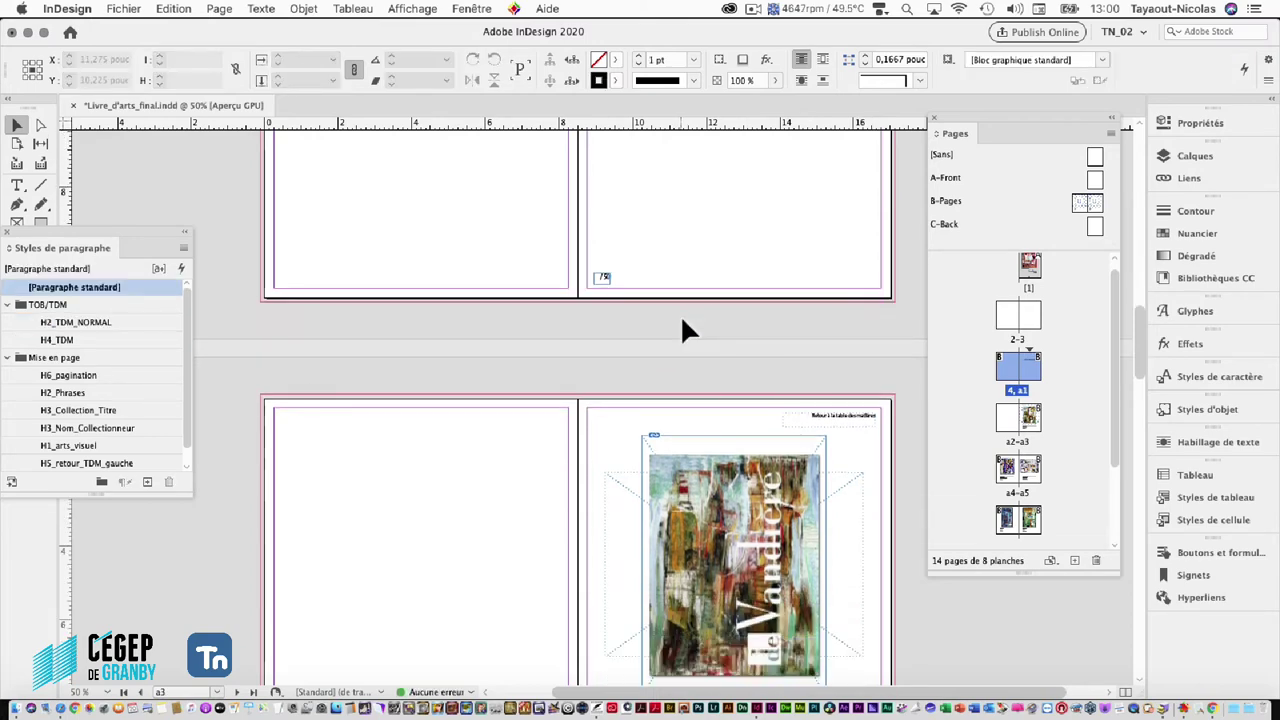
pyautogui.scroll(-2, 690, 330)
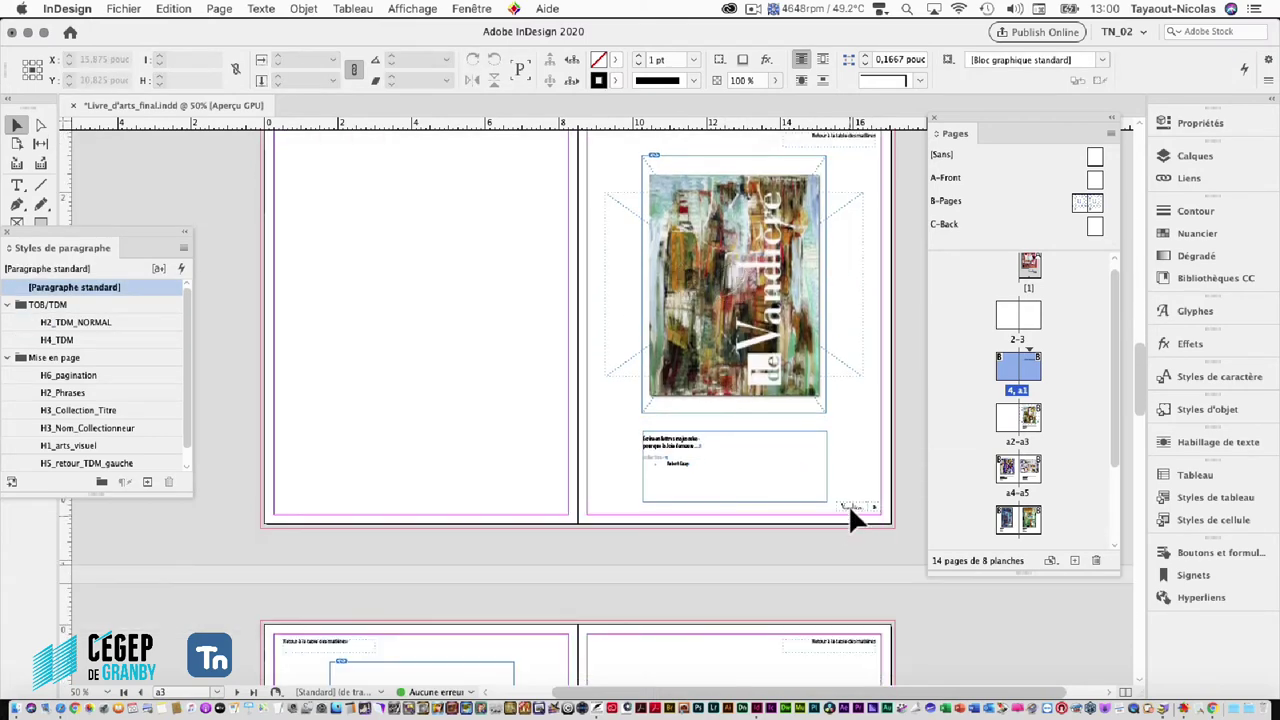
pyautogui.scroll(-1, 848, 500)
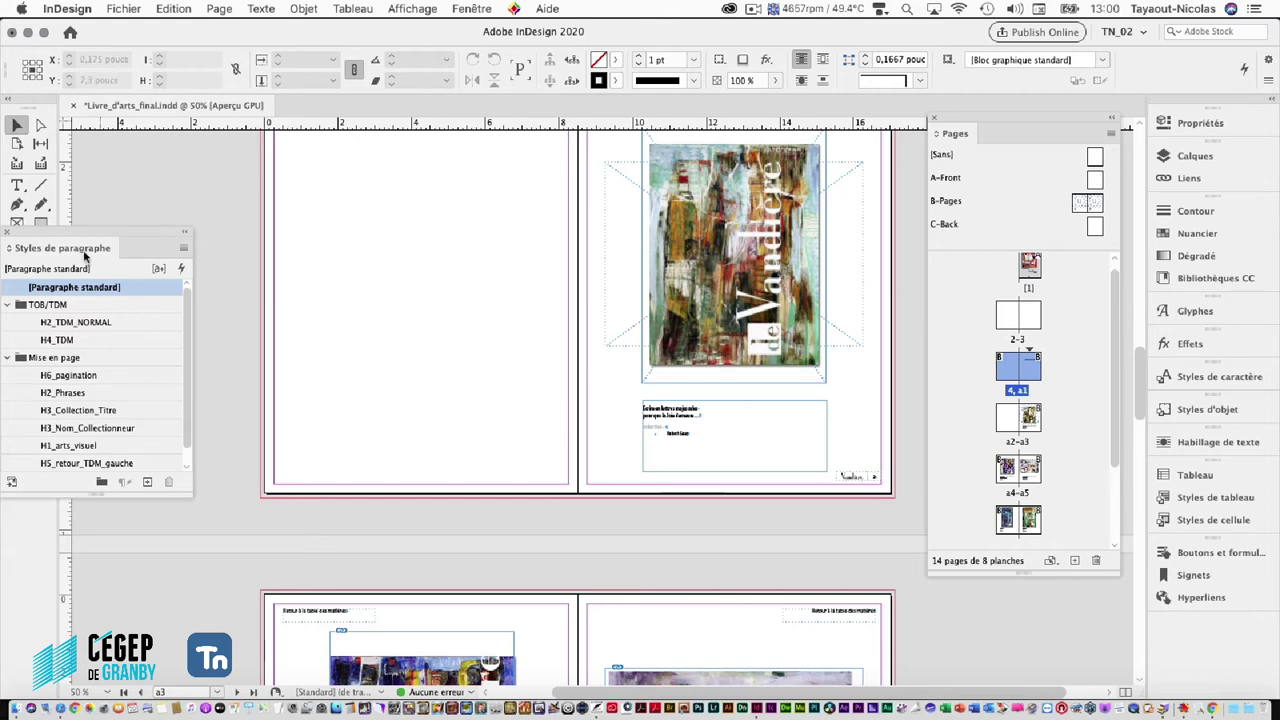
pyautogui.moveTo(80, 234); pyautogui.dragTo(278, 175)
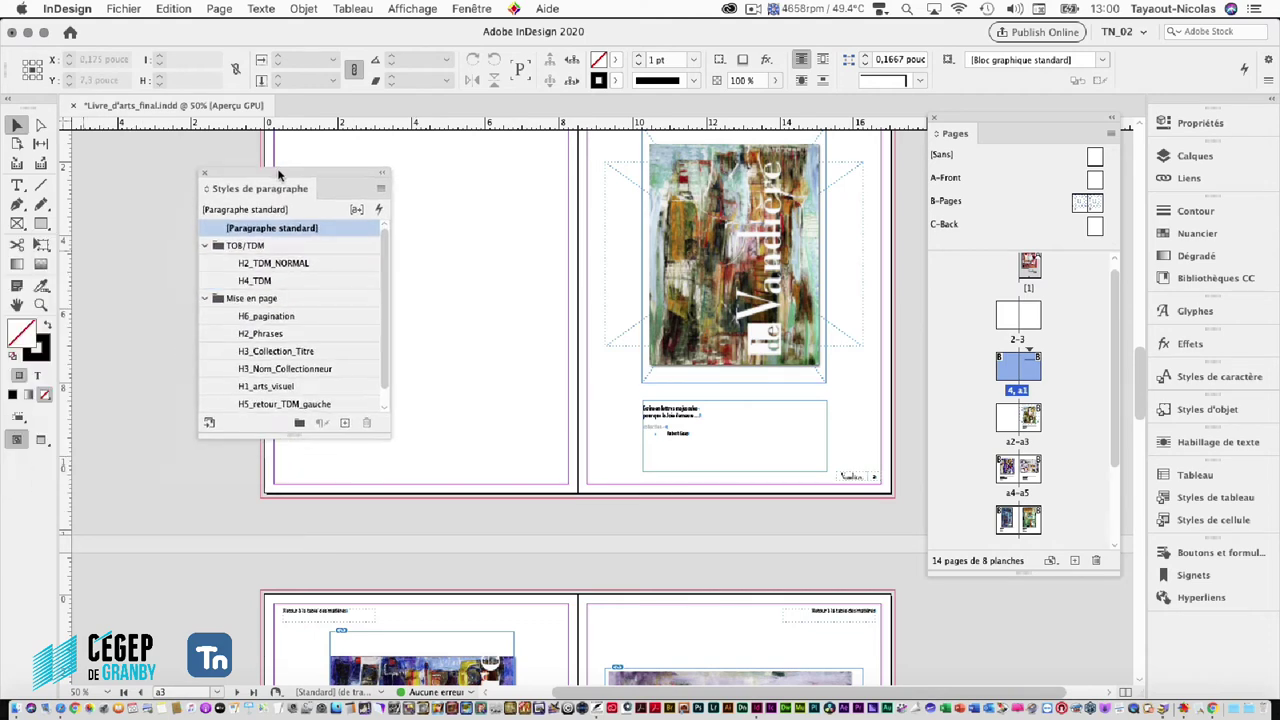
pyautogui.click(38, 304)
pyautogui.moveTo(853, 476); pyautogui.dragTo(1038, 631)
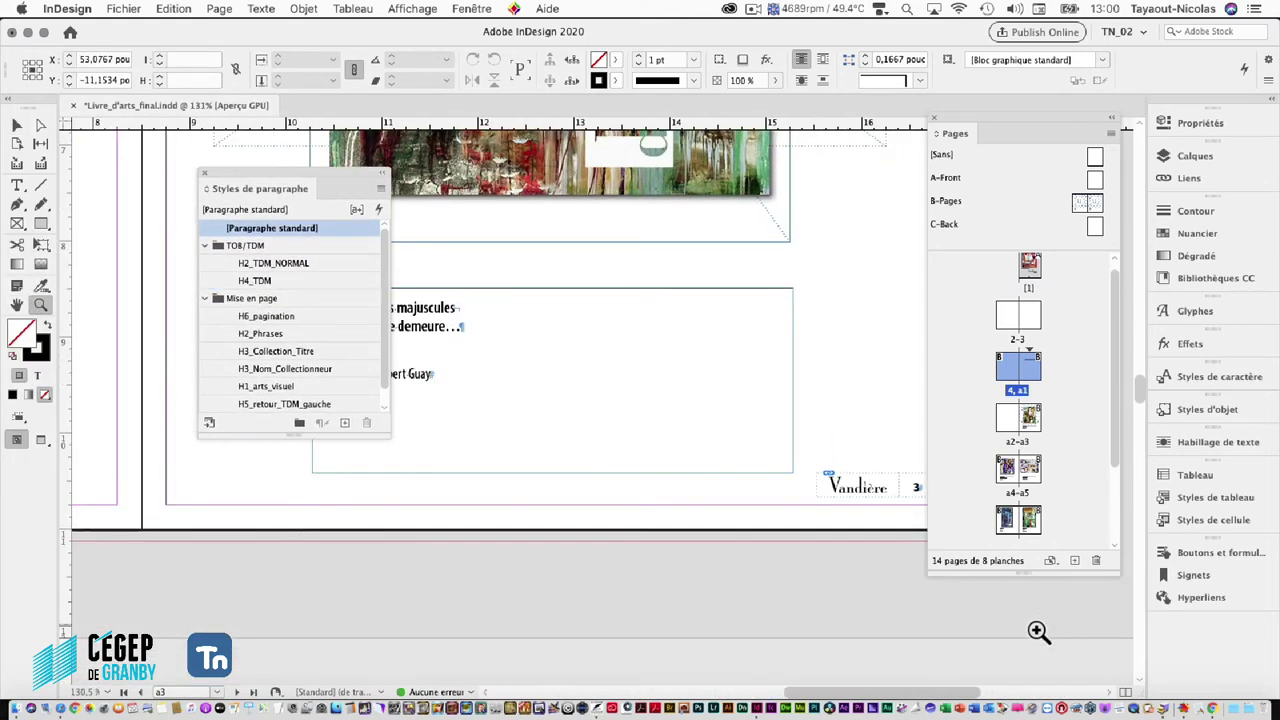
pyautogui.press('space')
pyautogui.moveTo(754, 551); pyautogui.dragTo(609, 266)
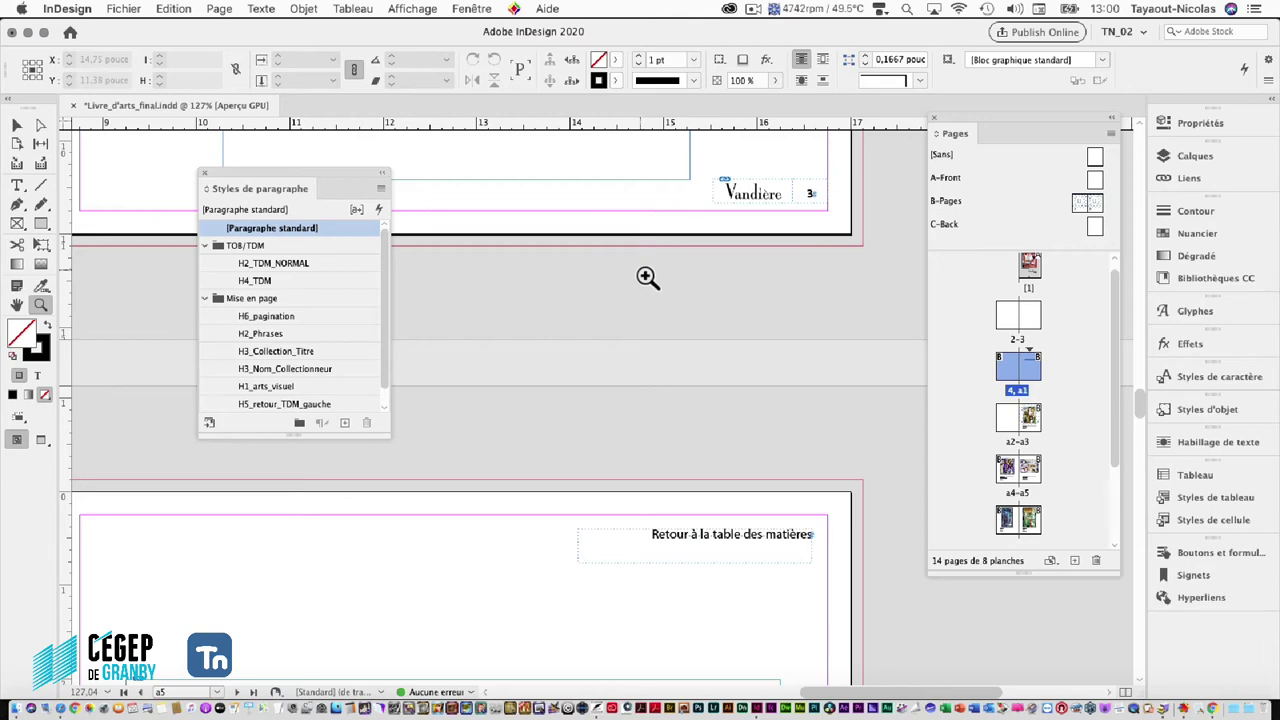
# Review the spreads around page a5, survey the whole document, and return to blank page 3
pyautogui.press('space')
pyautogui.scroll(-10, 646, 343)
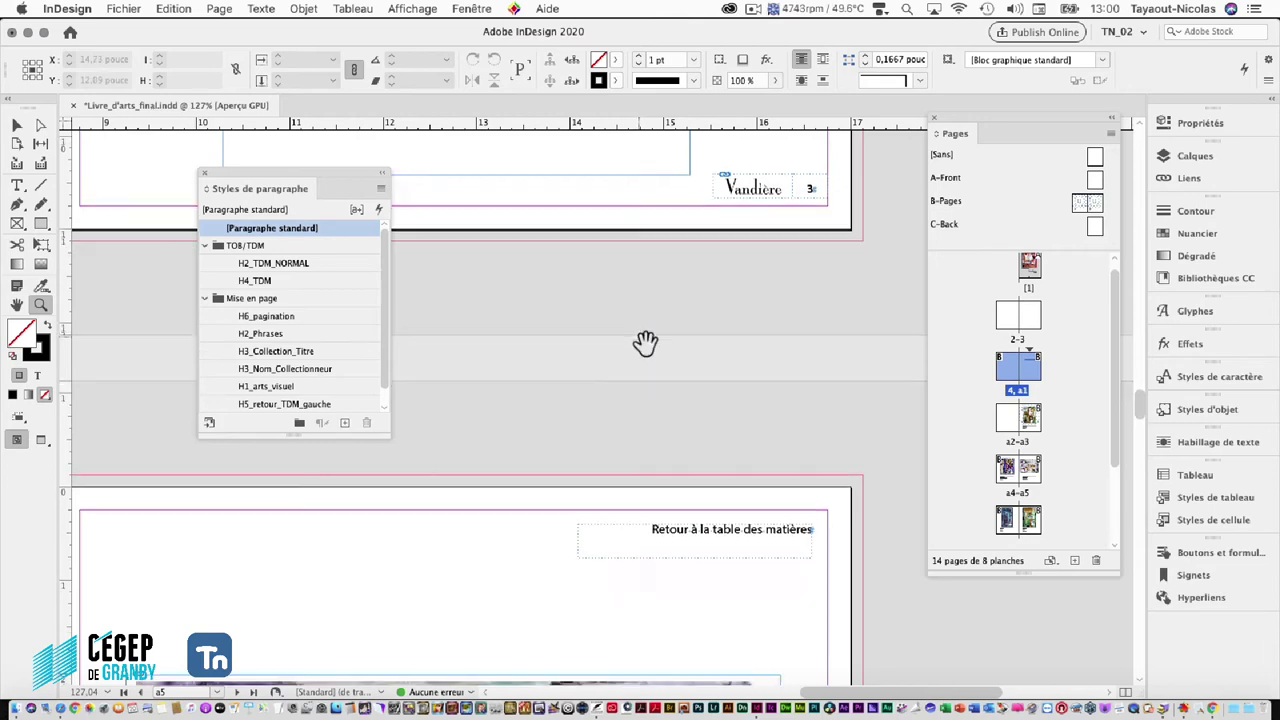
pyautogui.scroll(4, 646, 343)
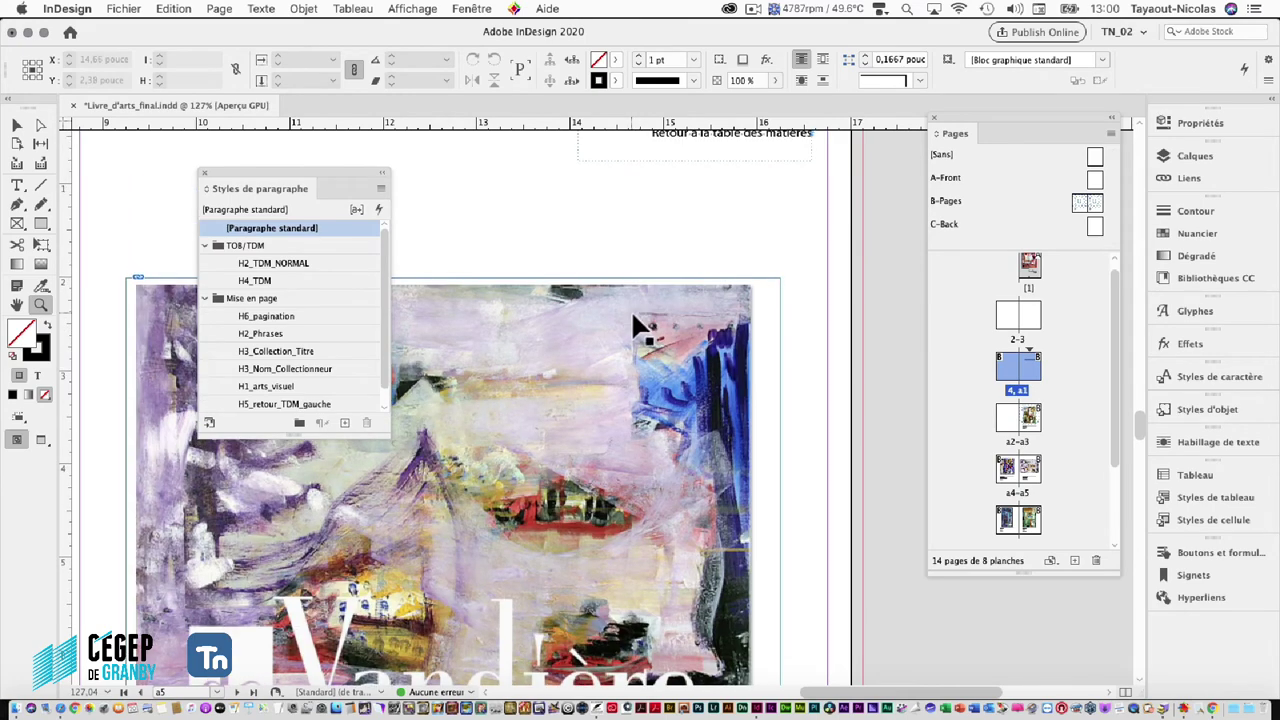
pyautogui.press('super+minus')
pyautogui.press('super+minus')
pyautogui.press('super+minus')
pyautogui.press('super+minus')
pyautogui.press('super+minus')
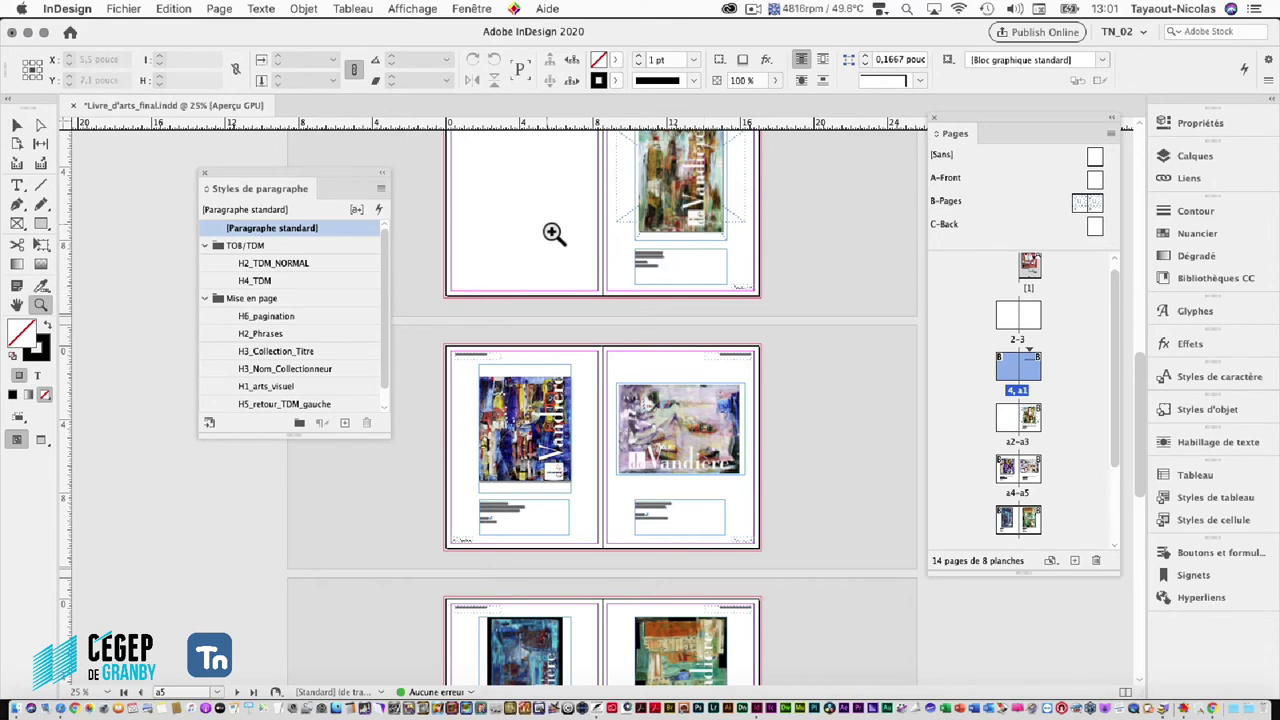
pyautogui.scroll(10, 560, 247)
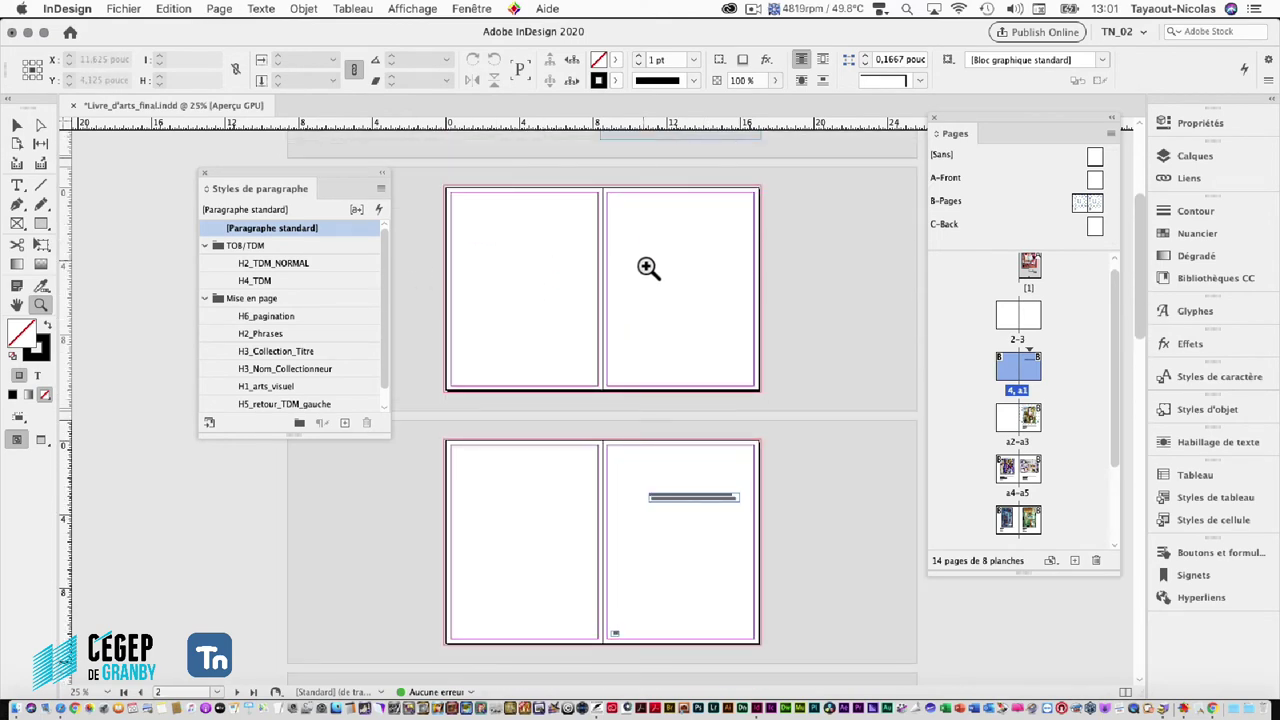
pyautogui.press('super+minus')
pyautogui.press('super+minus')
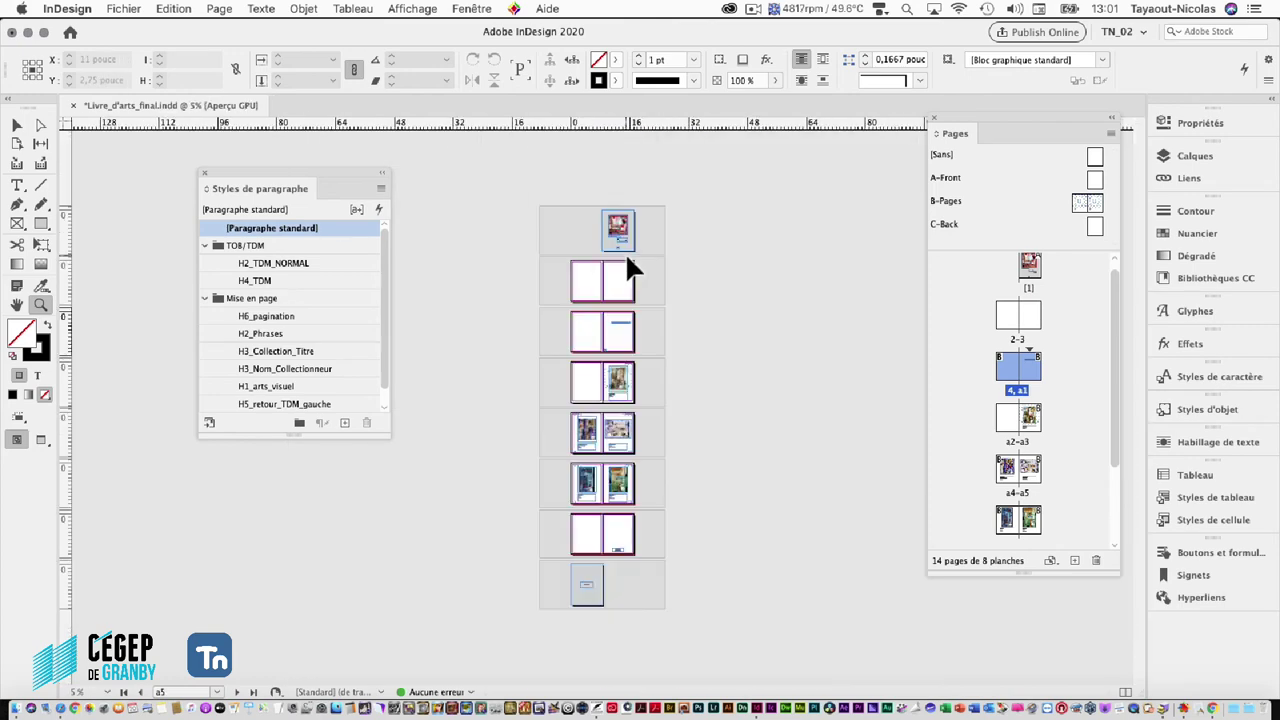
pyautogui.click(627, 268)
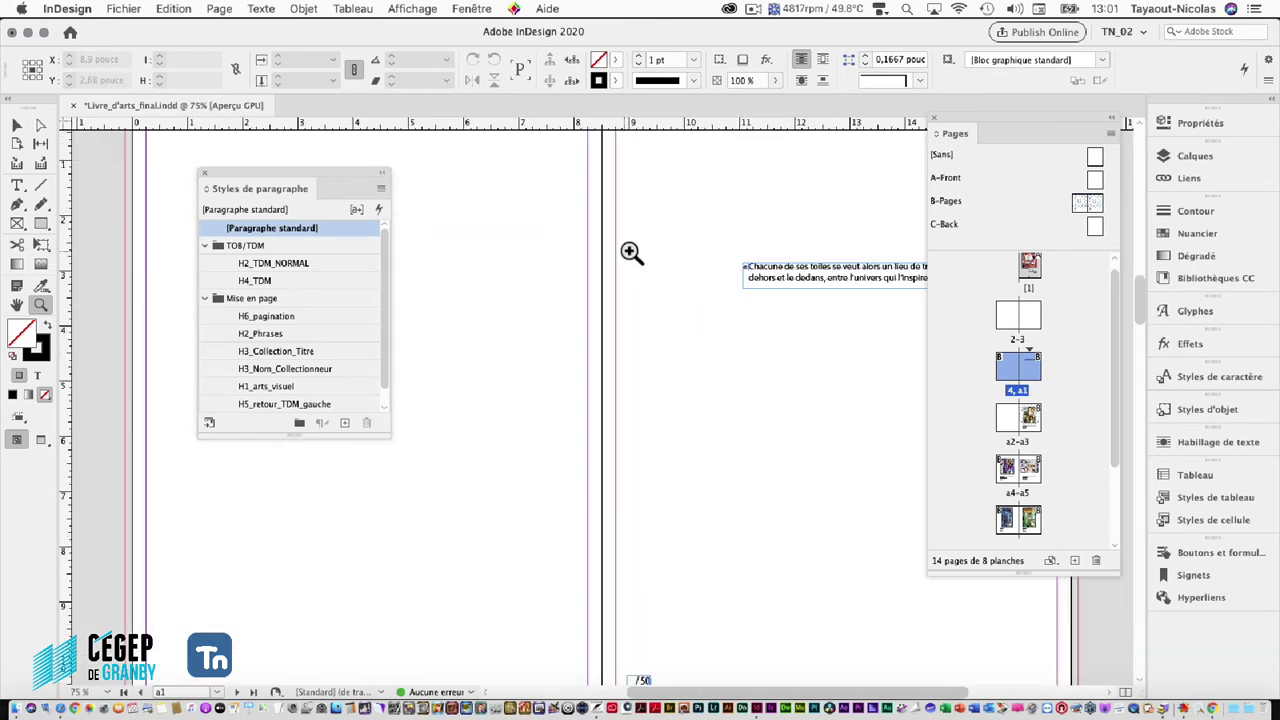
pyautogui.scroll(-5, 551, 229)
pyautogui.moveTo(609, 266); pyautogui.dragTo(561, 211)
# Open the table of contents settings, check the available title styles, and compare them with the paragraph style groups
pyautogui.click(219, 8)
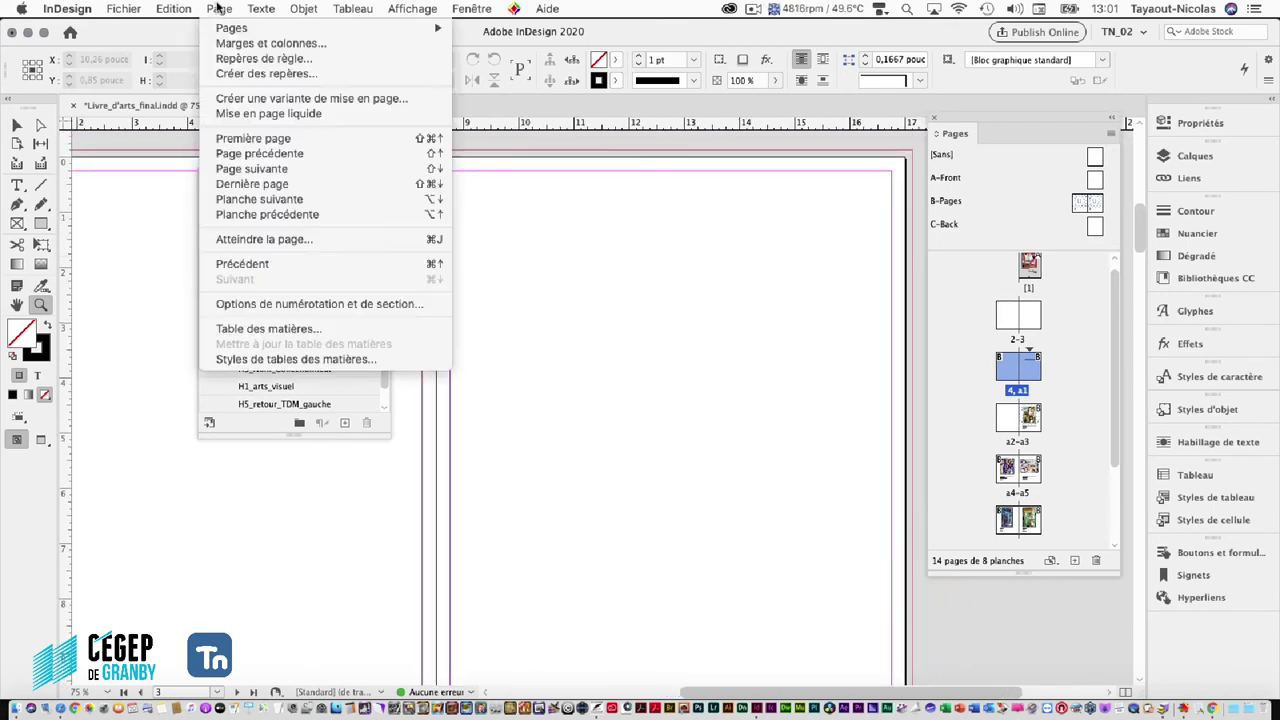
pyautogui.click(240, 329)
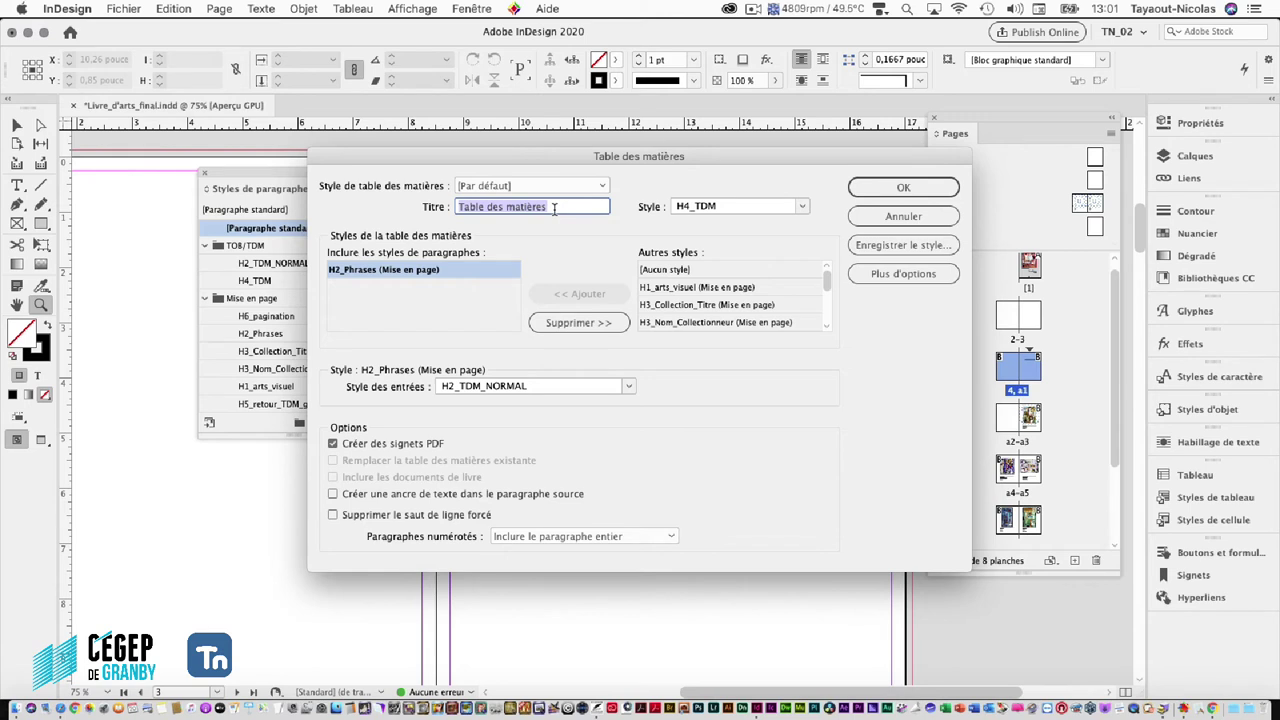
pyautogui.click(799, 207)
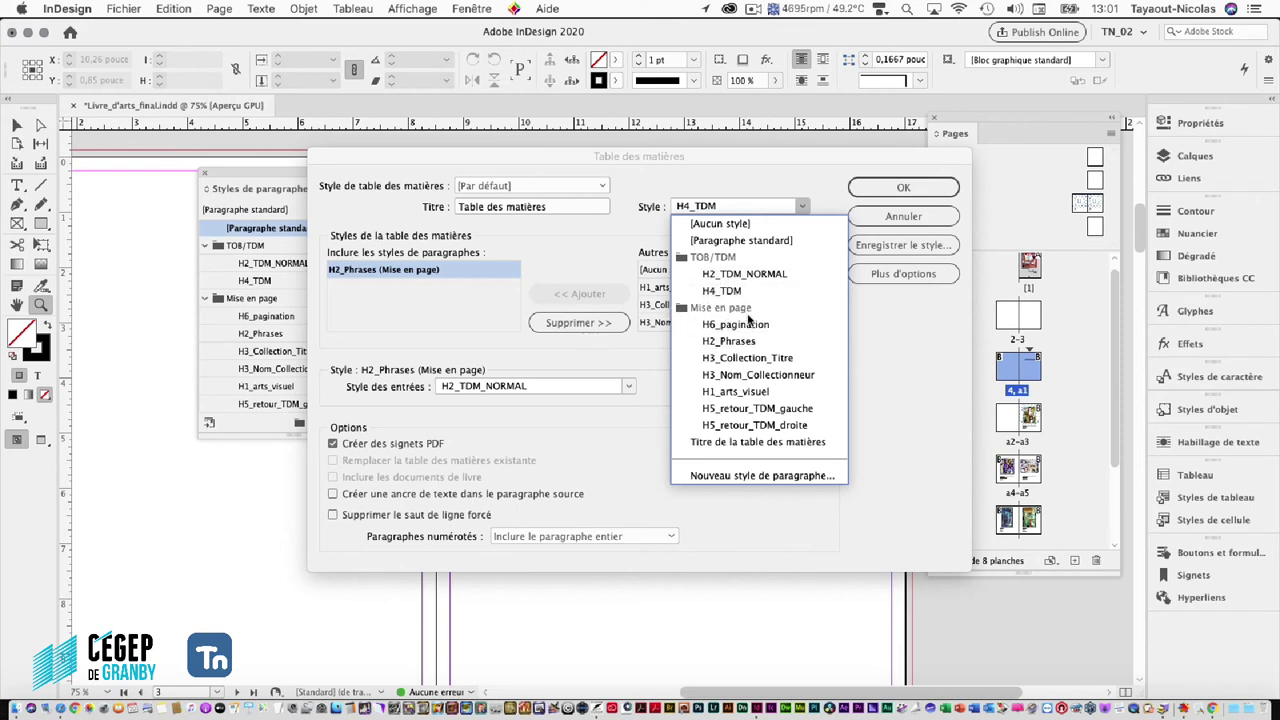
pyautogui.click(662, 156)
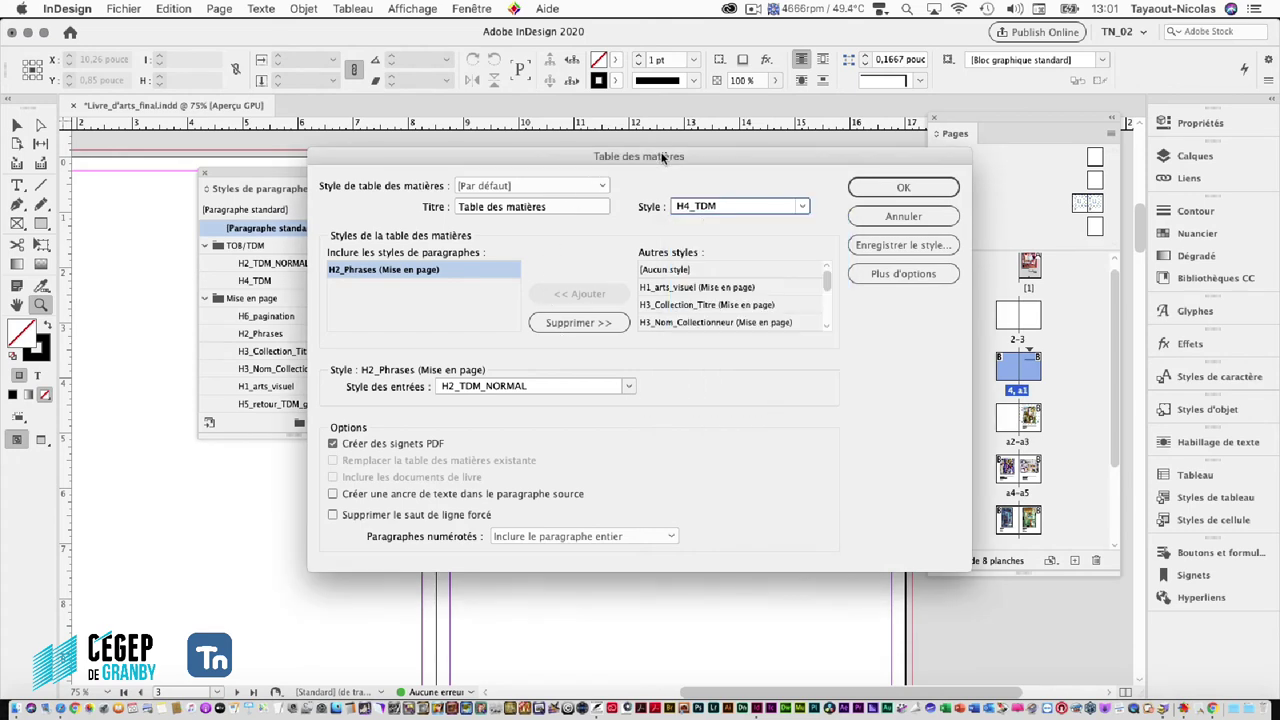
pyautogui.moveTo(430, 165); pyautogui.dragTo(439, 167)
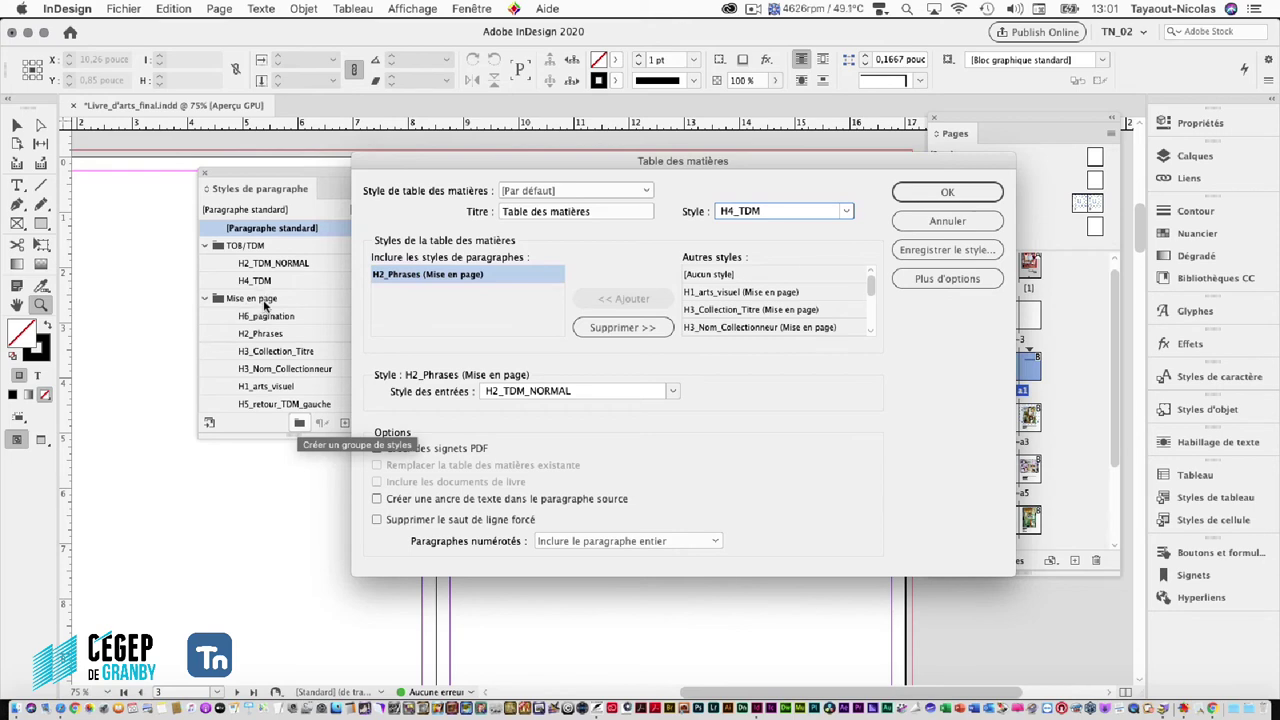
pyautogui.moveTo(827, 165); pyautogui.dragTo(781, 146)
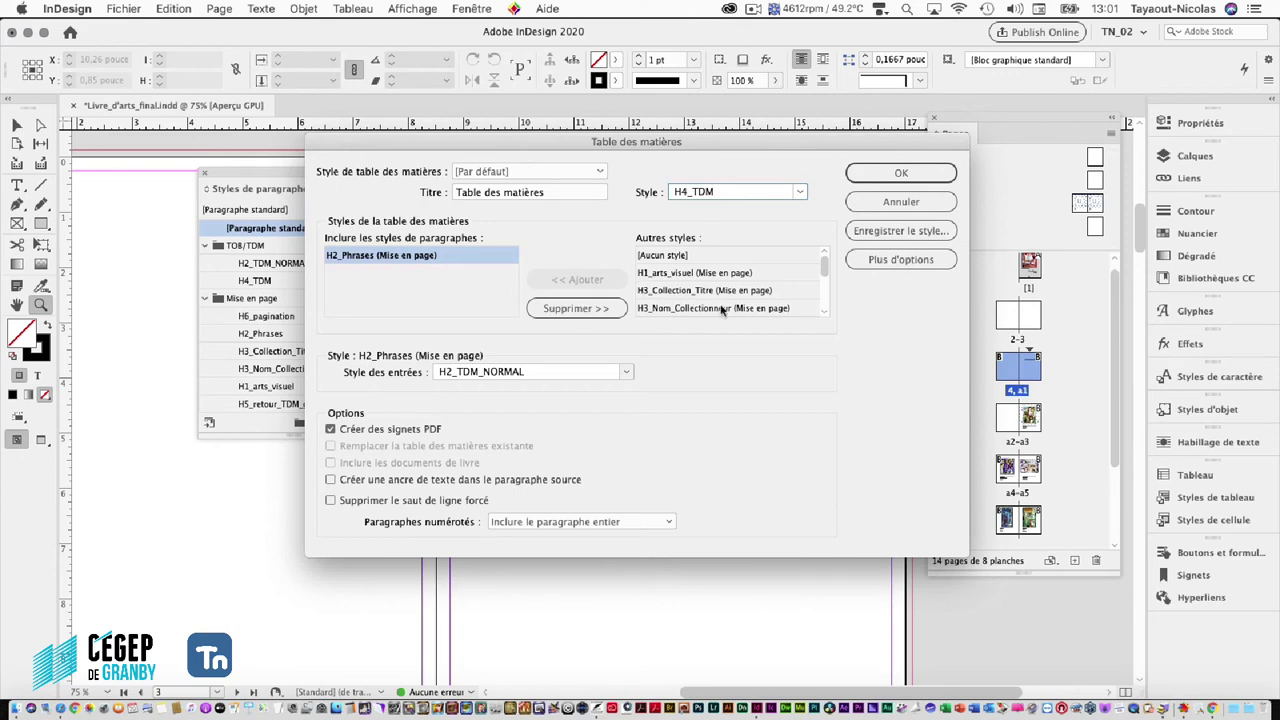
# Try H3_Collection_Titre as an included style and clear all included paragraph styles from the table of contents
pyautogui.click(655, 290)
pyautogui.click(577, 280)
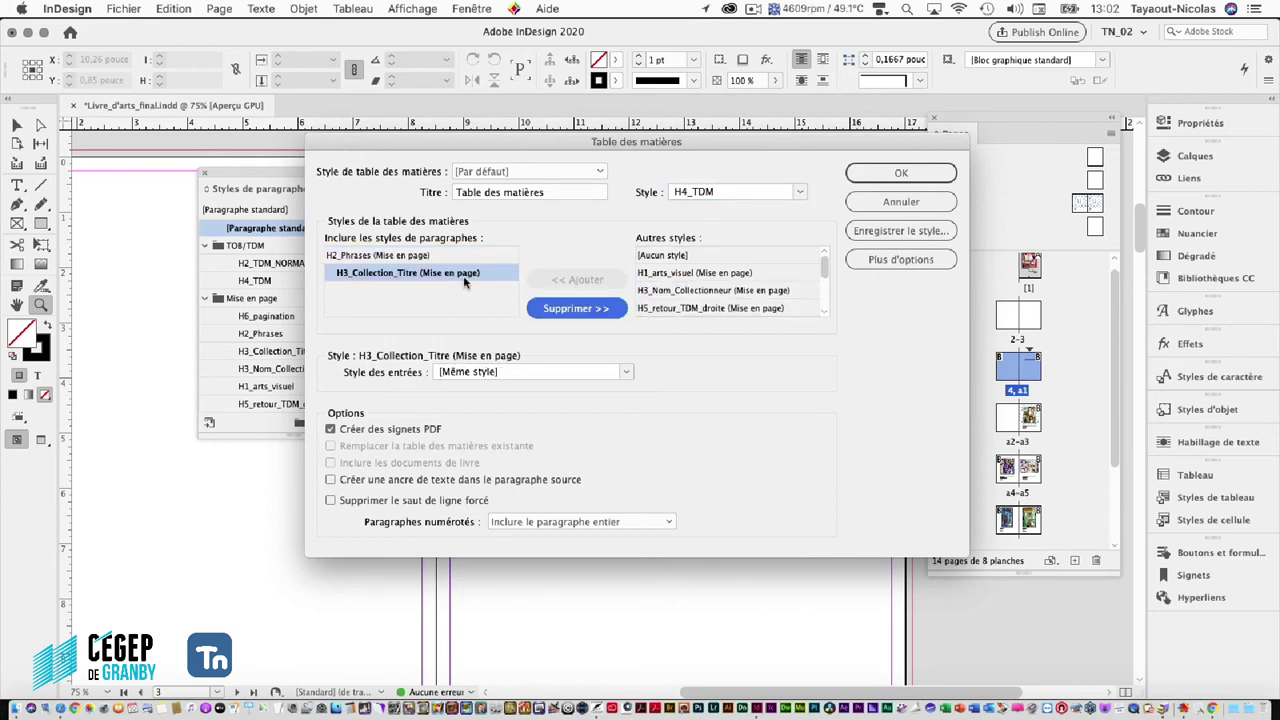
pyautogui.click(567, 312)
pyautogui.click(574, 309)
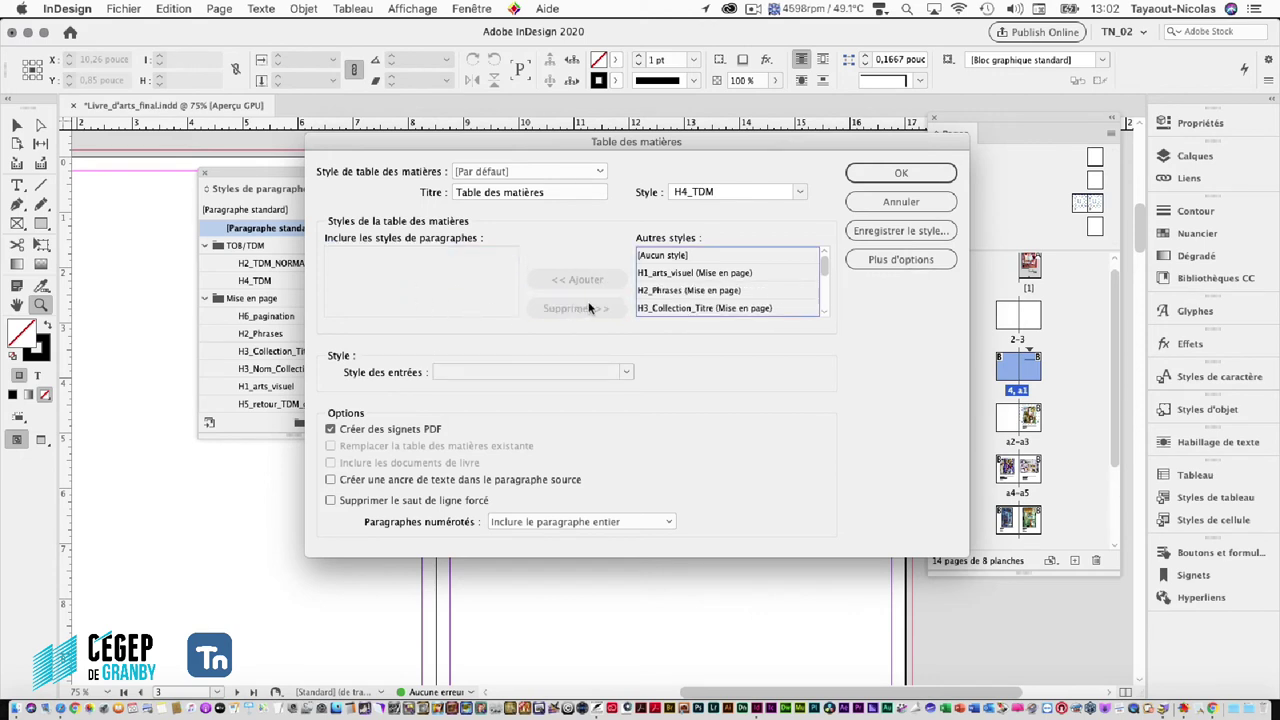
# Include H2_Phrases in the table of contents, keep H4_TDM as title style, and assign H2_TDM_NORMAL to its entries
pyautogui.click(759, 290)
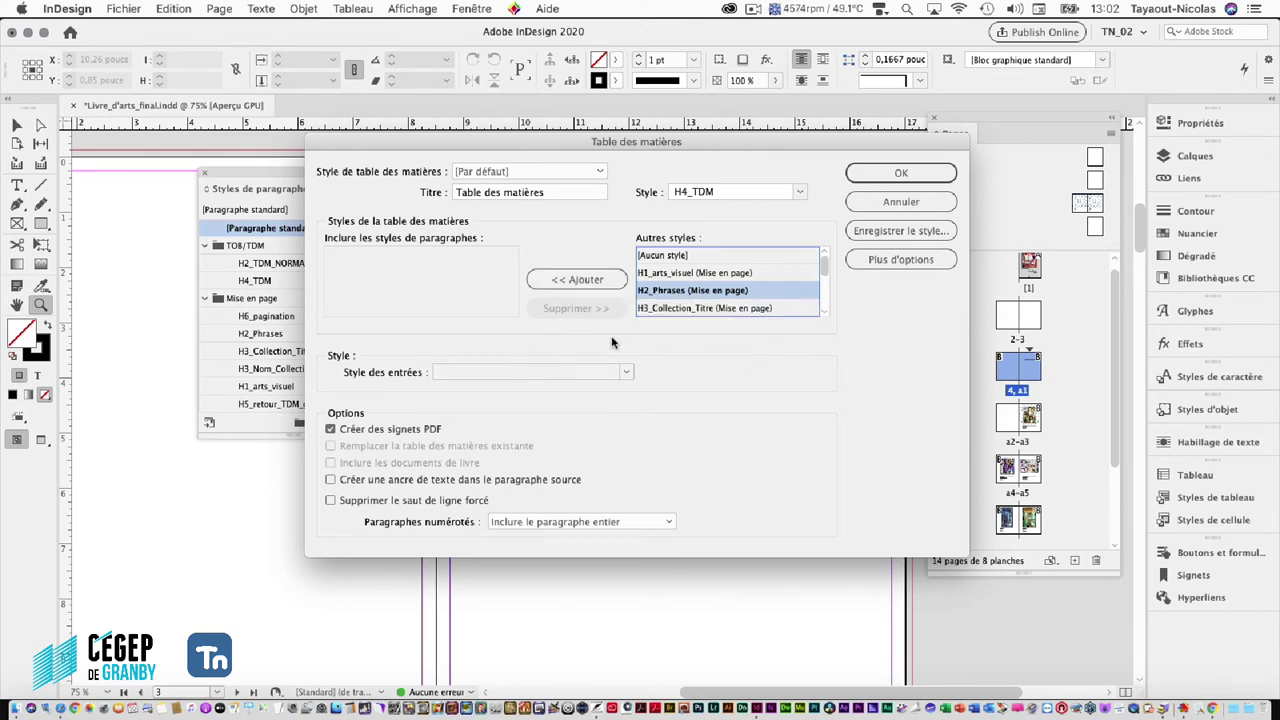
pyautogui.click(582, 280)
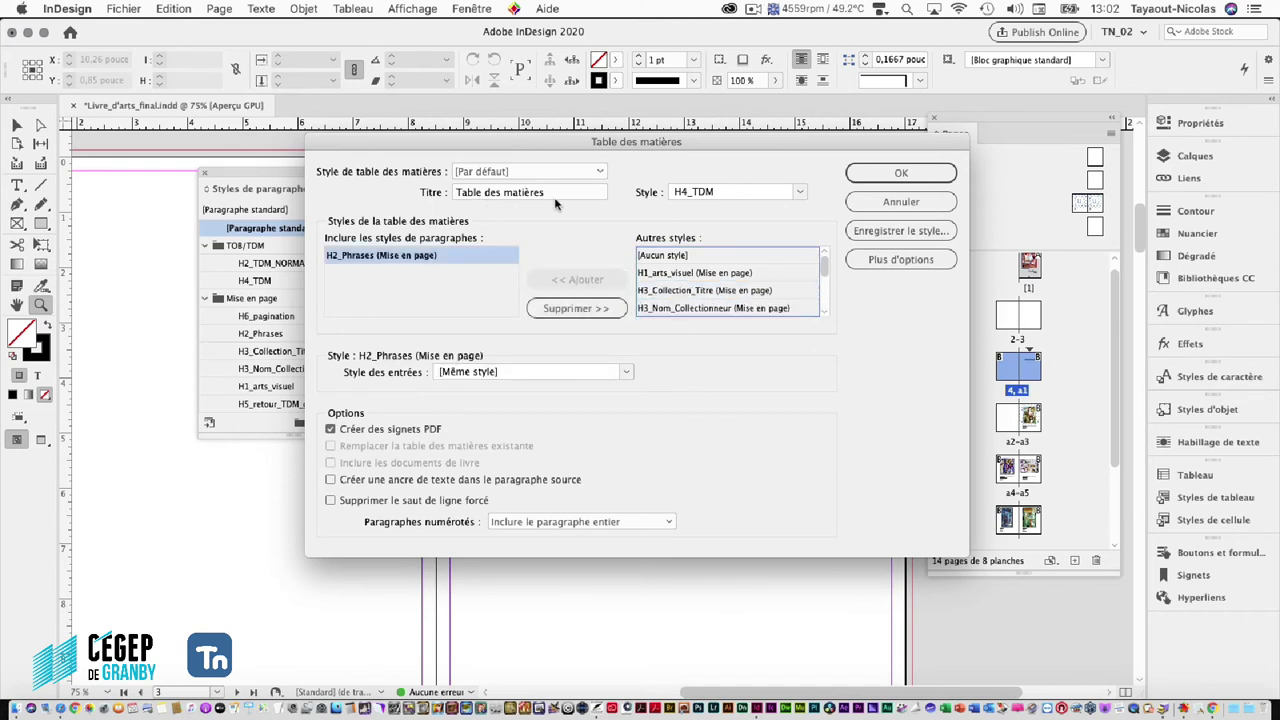
pyautogui.click(798, 193)
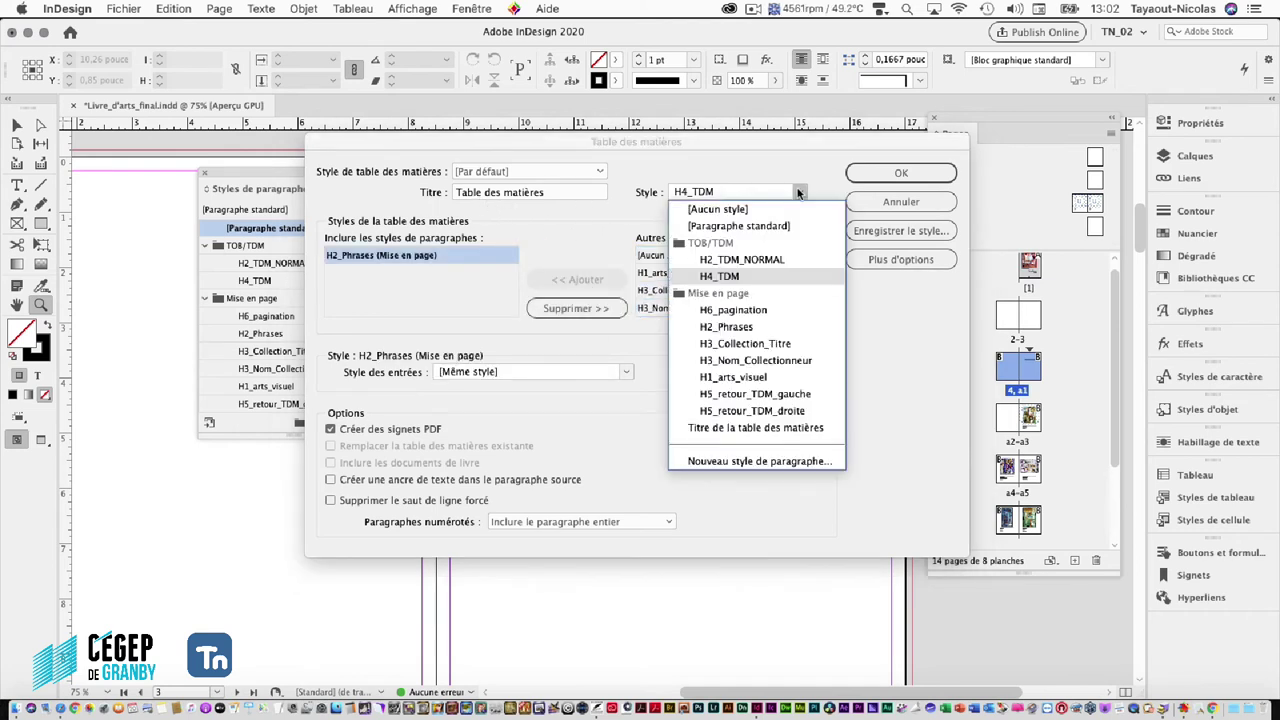
pyautogui.click(566, 250)
pyautogui.click(537, 316)
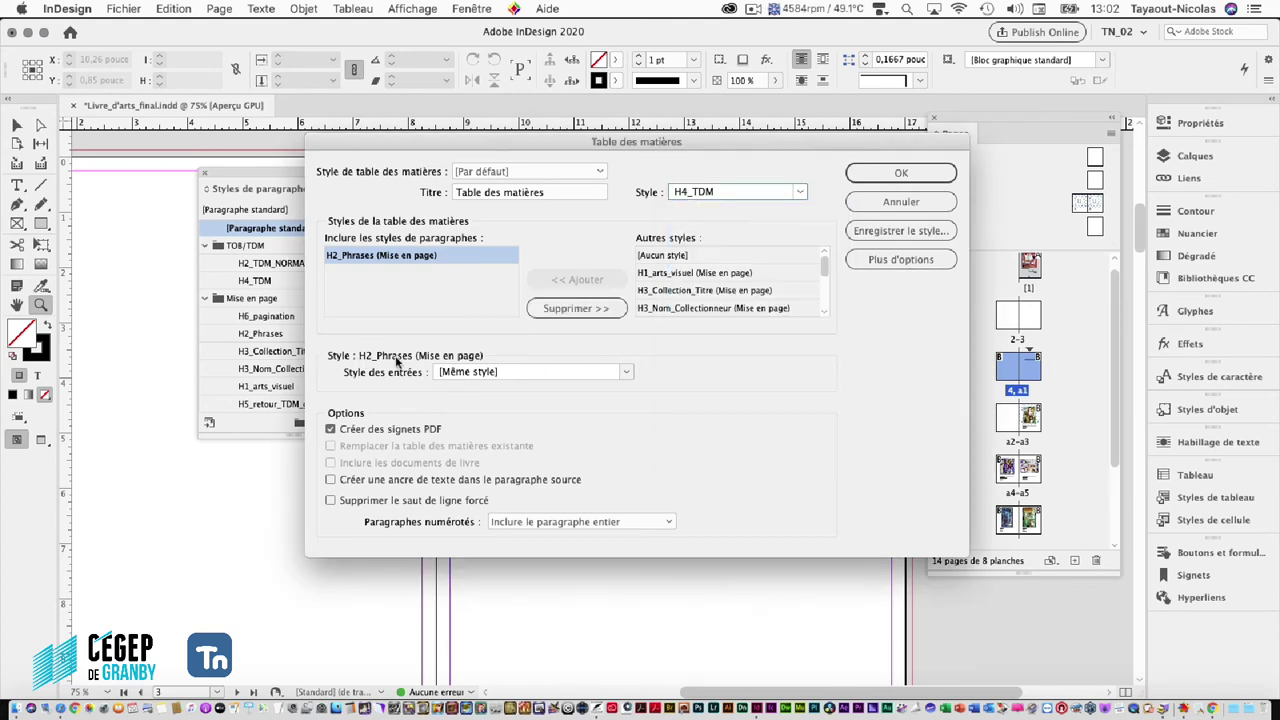
pyautogui.click(620, 372)
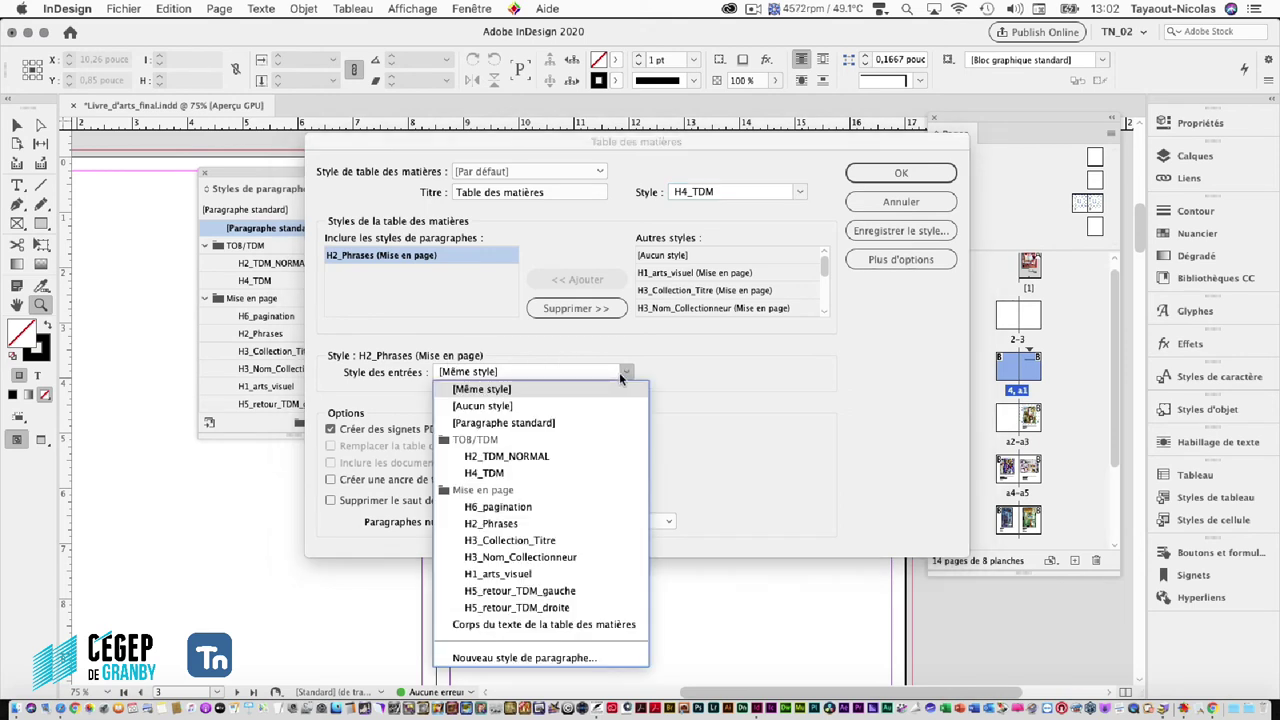
pyautogui.click(537, 457)
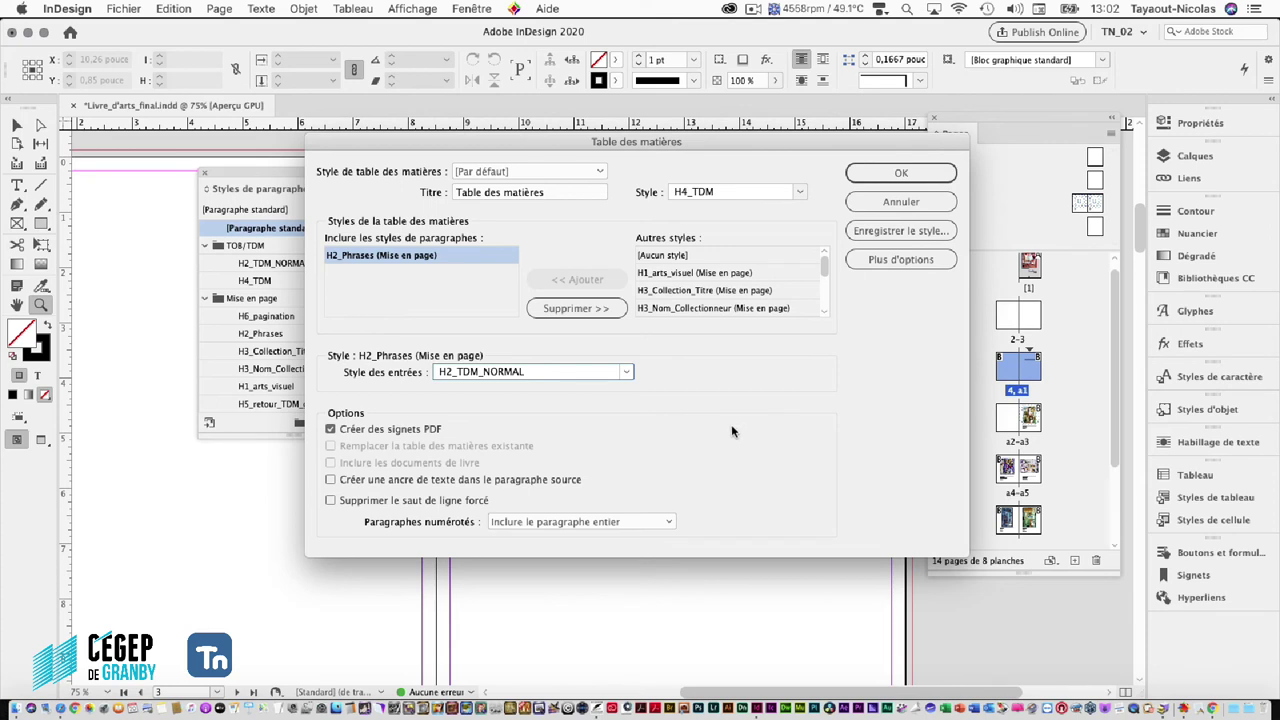
# Generate the table of contents with PDF bookmarks enabled and place it from the left margin of page 3
pyautogui.click(330, 429)
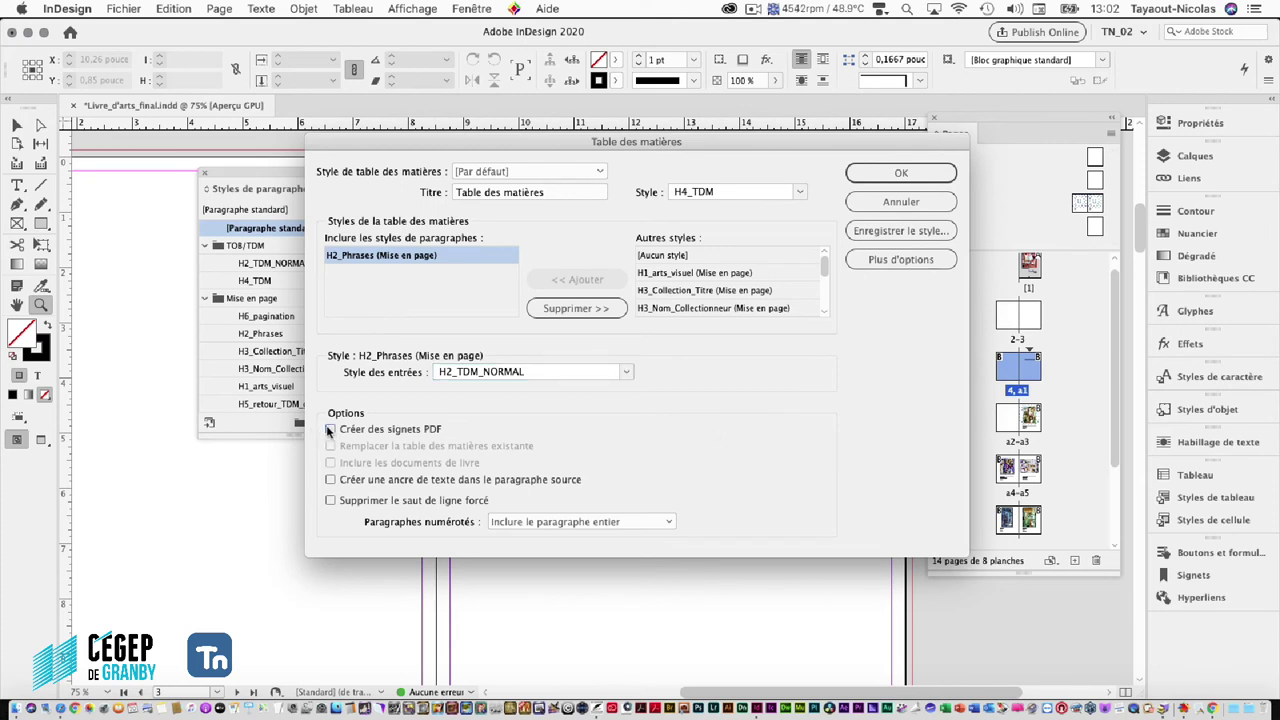
pyautogui.click(330, 429)
pyautogui.click(890, 266)
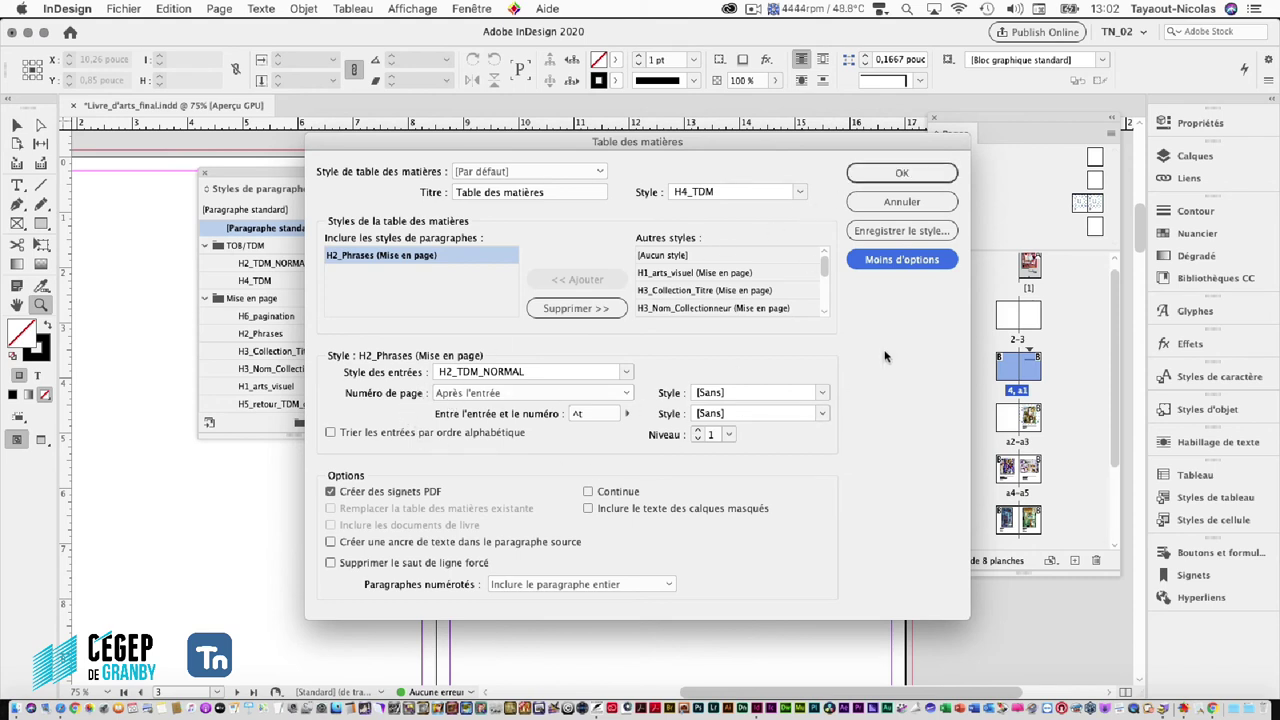
pyautogui.click(913, 260)
pyautogui.click(904, 176)
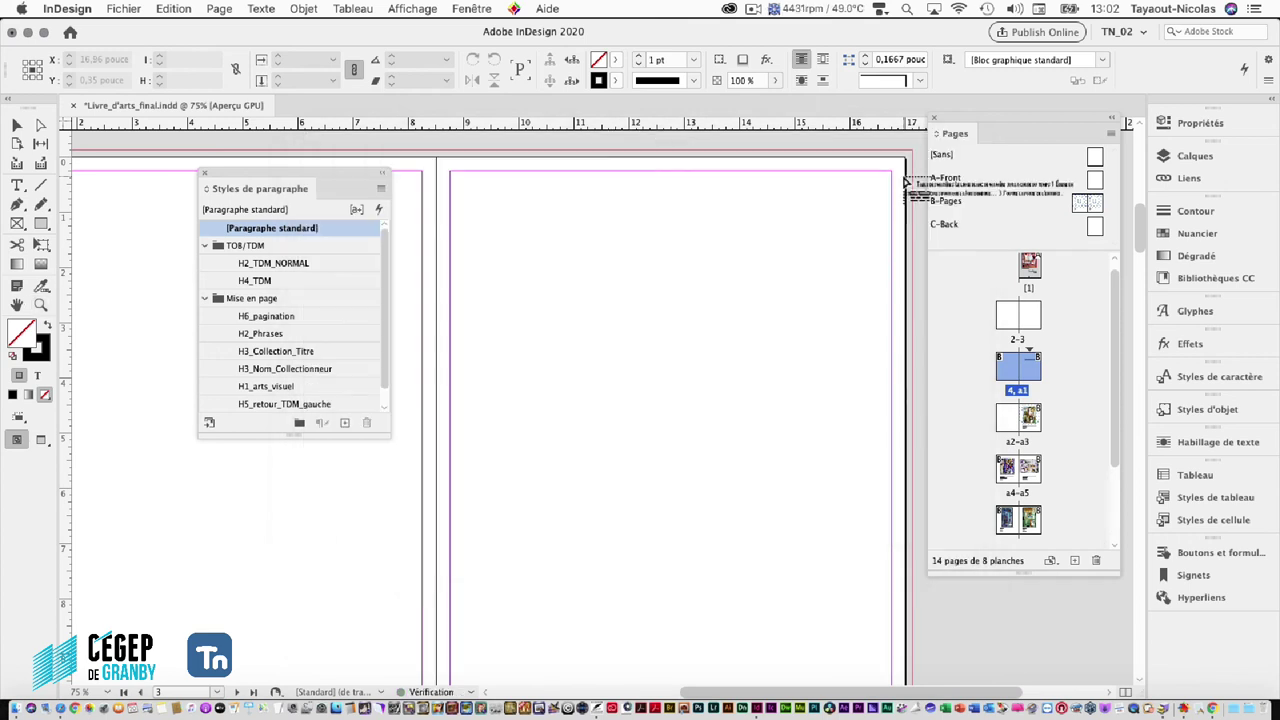
pyautogui.click(492, 221)
pyautogui.press('z')
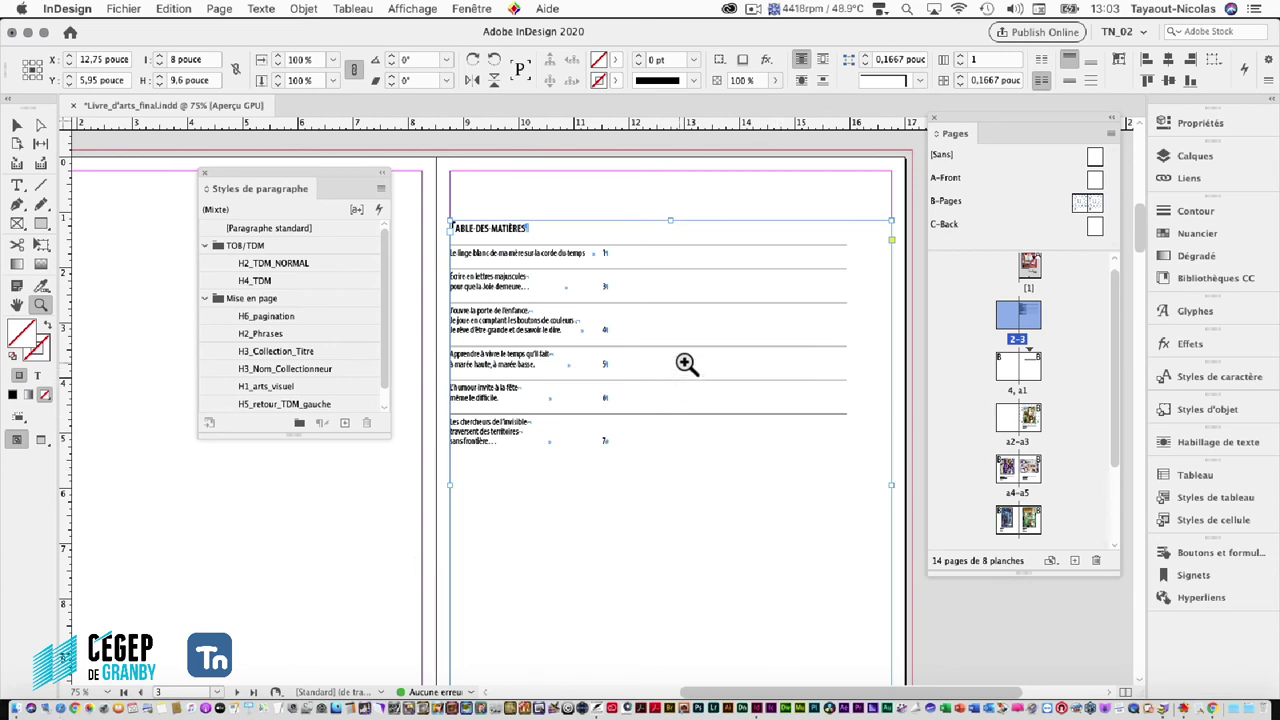
# Give the table of contents frame 2 columns, narrow it to about 7.47 inches, and center it horizontally between page 3's margins
pyautogui.click(960, 56)
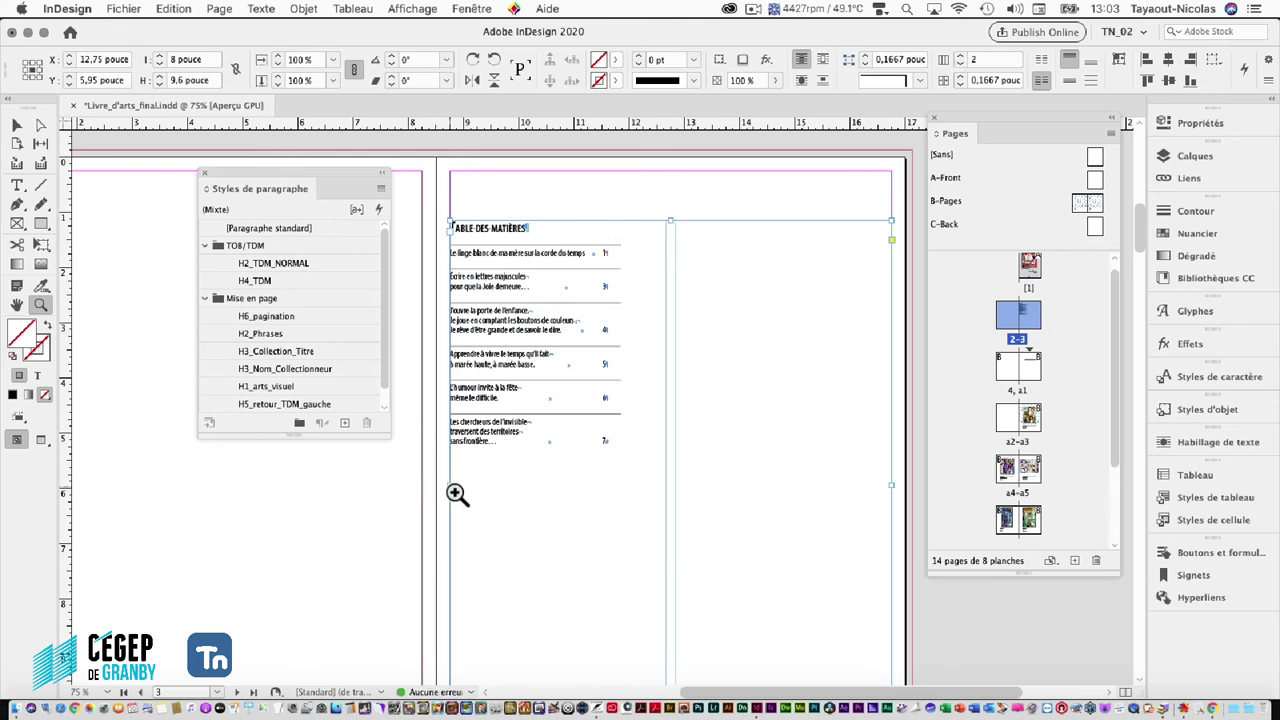
pyautogui.click(17, 125)
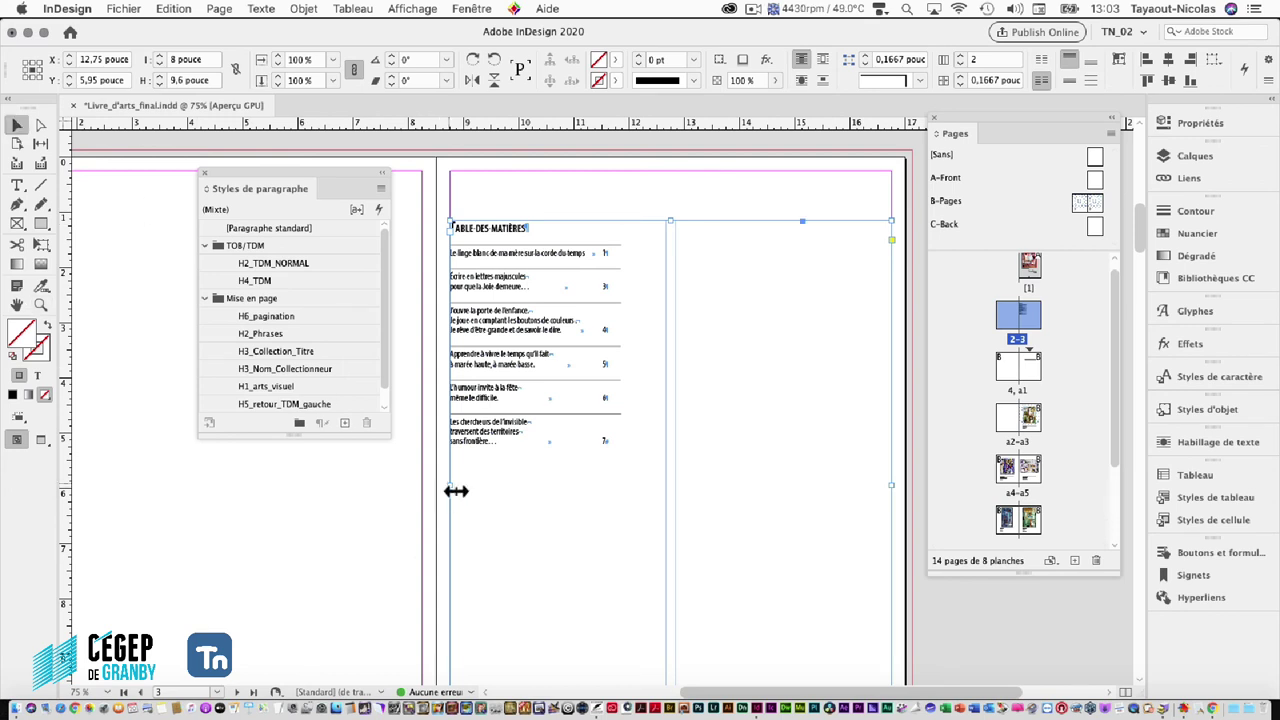
pyautogui.moveTo(455, 491); pyautogui.dragTo(478, 482)
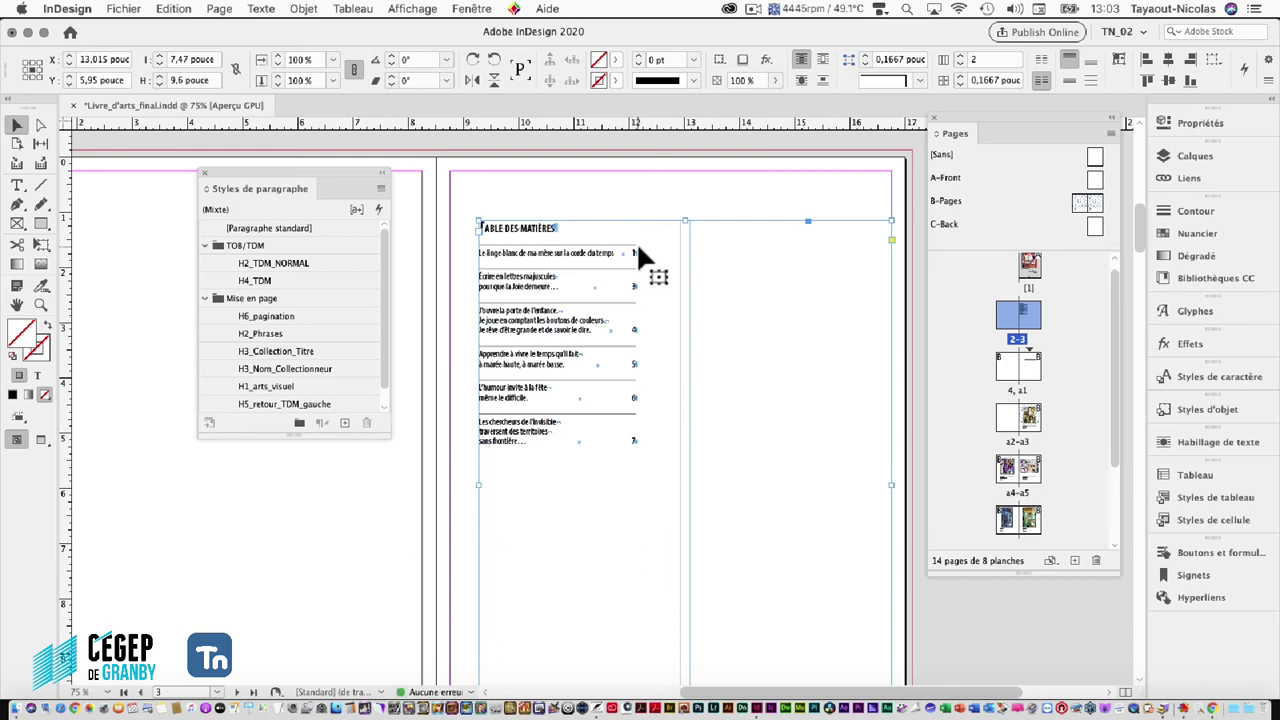
pyautogui.moveTo(712, 340); pyautogui.dragTo(703, 335)
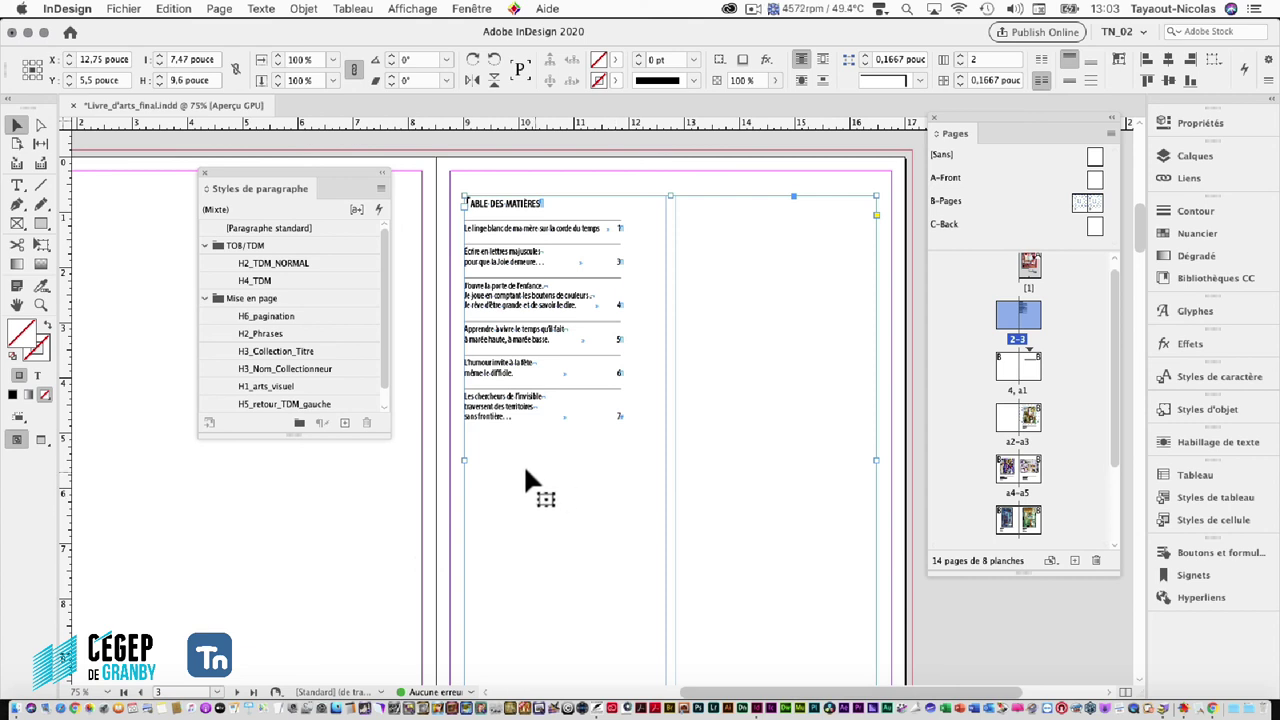
pyautogui.click(261, 9)
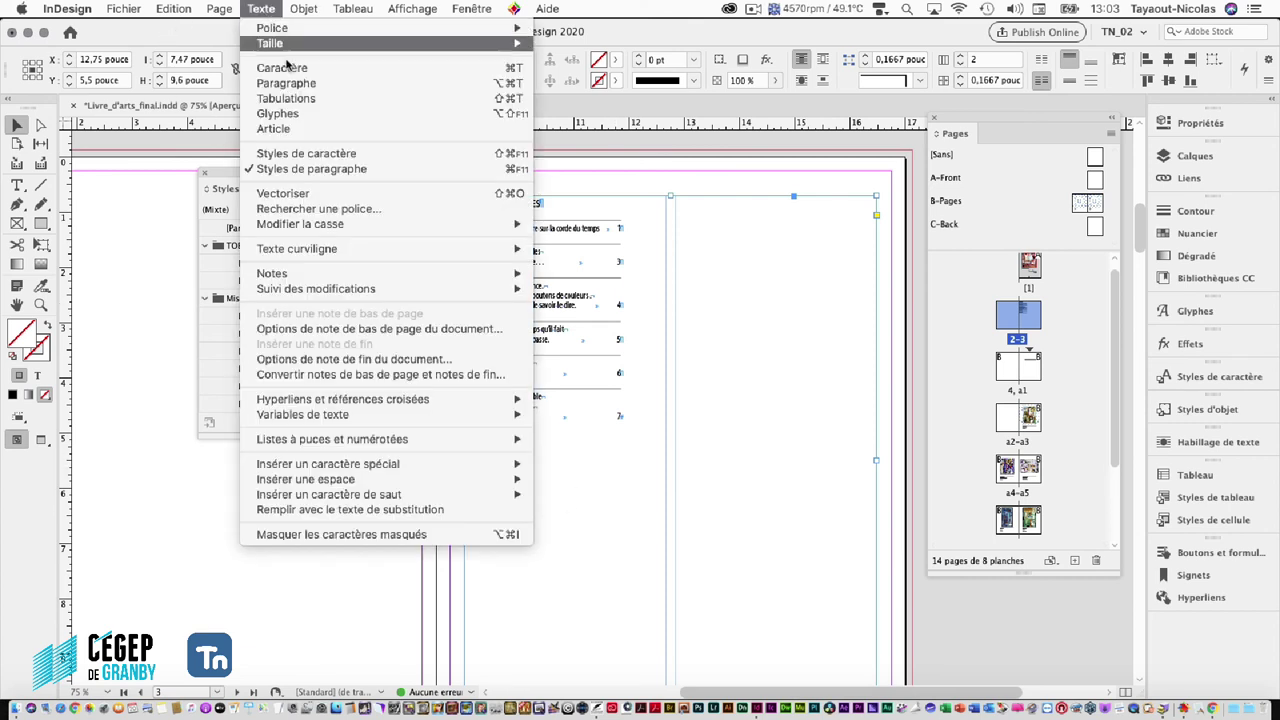
pyautogui.moveTo(258, 480)
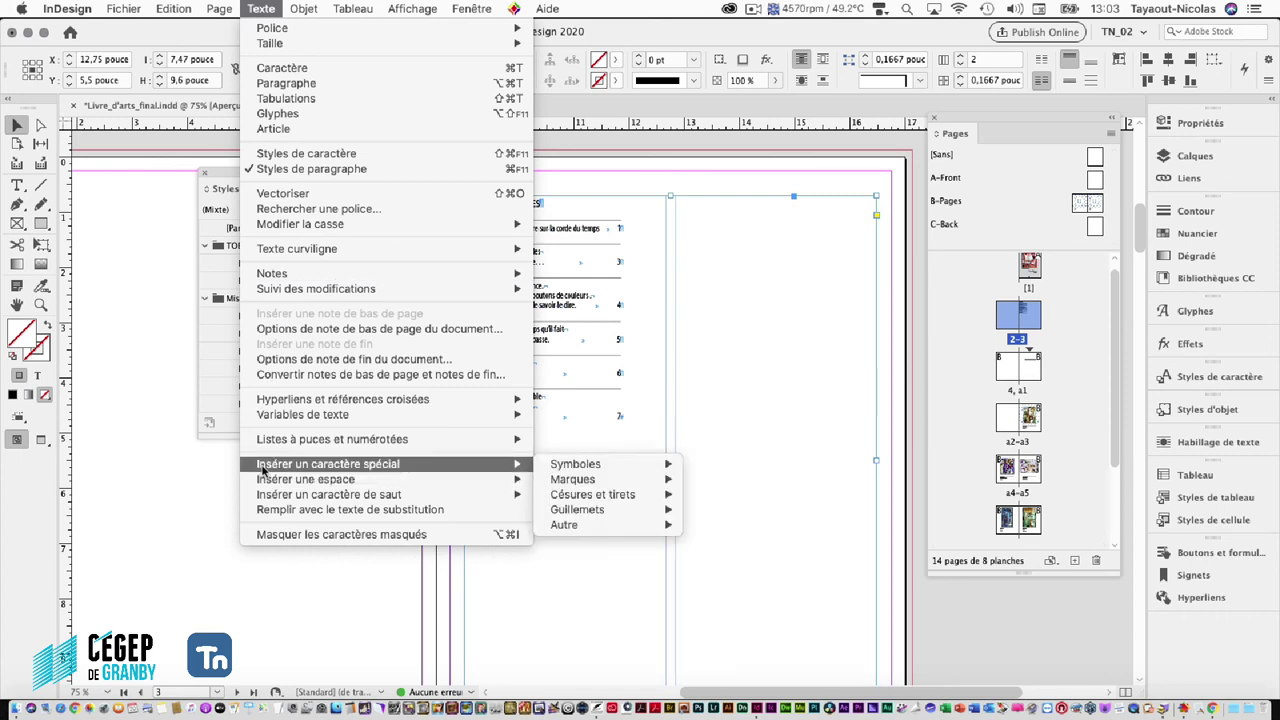
pyautogui.moveTo(598, 470)
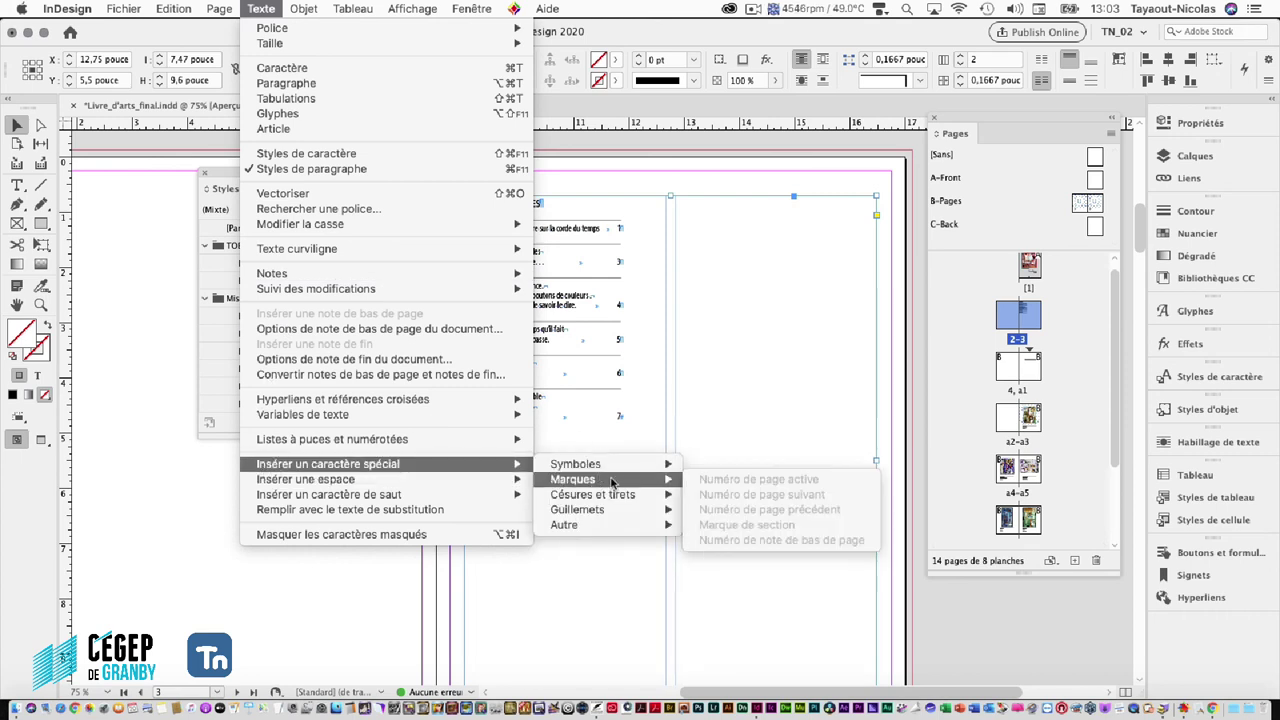
pyautogui.click(751, 9)
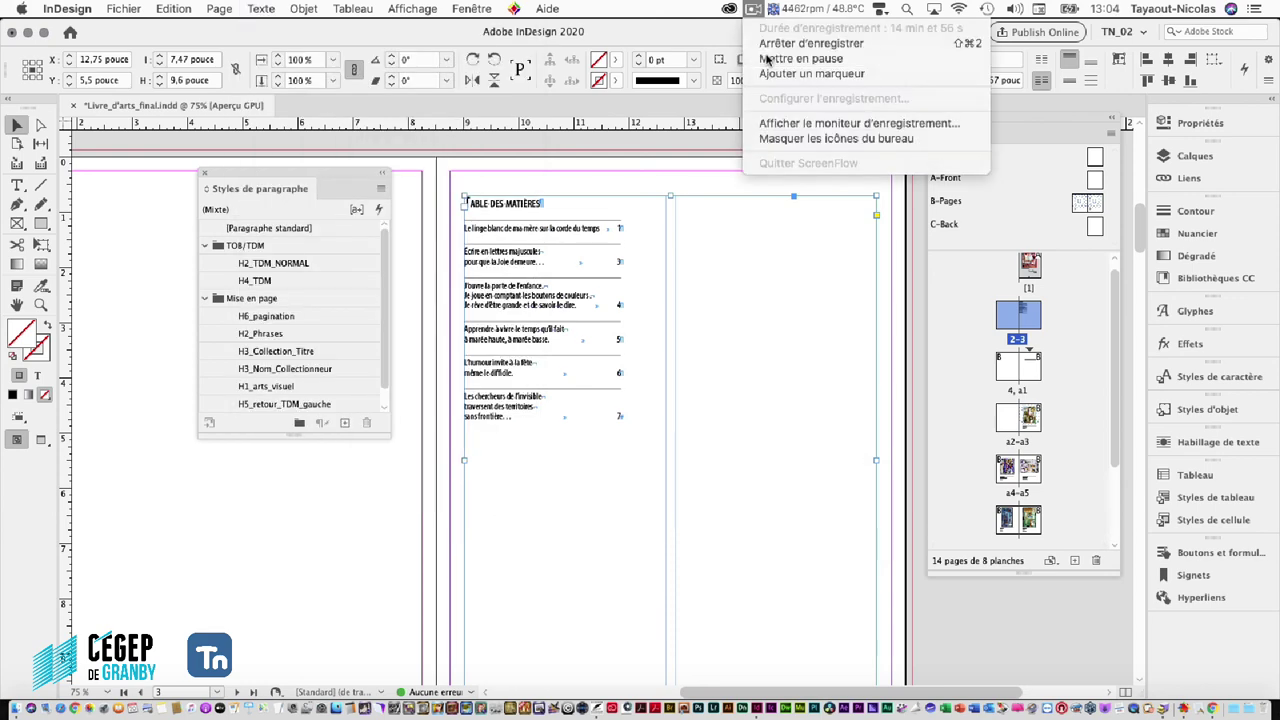
pyautogui.click(766, 63)
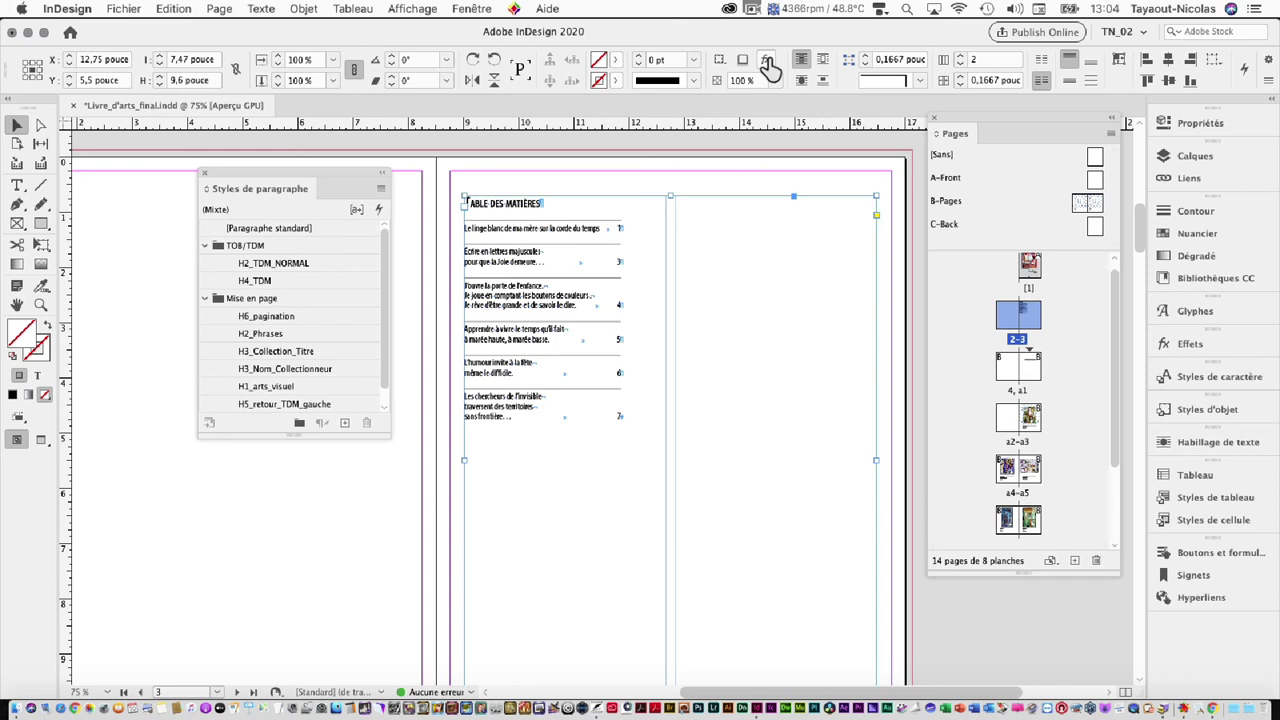
pyautogui.click(745, 10)
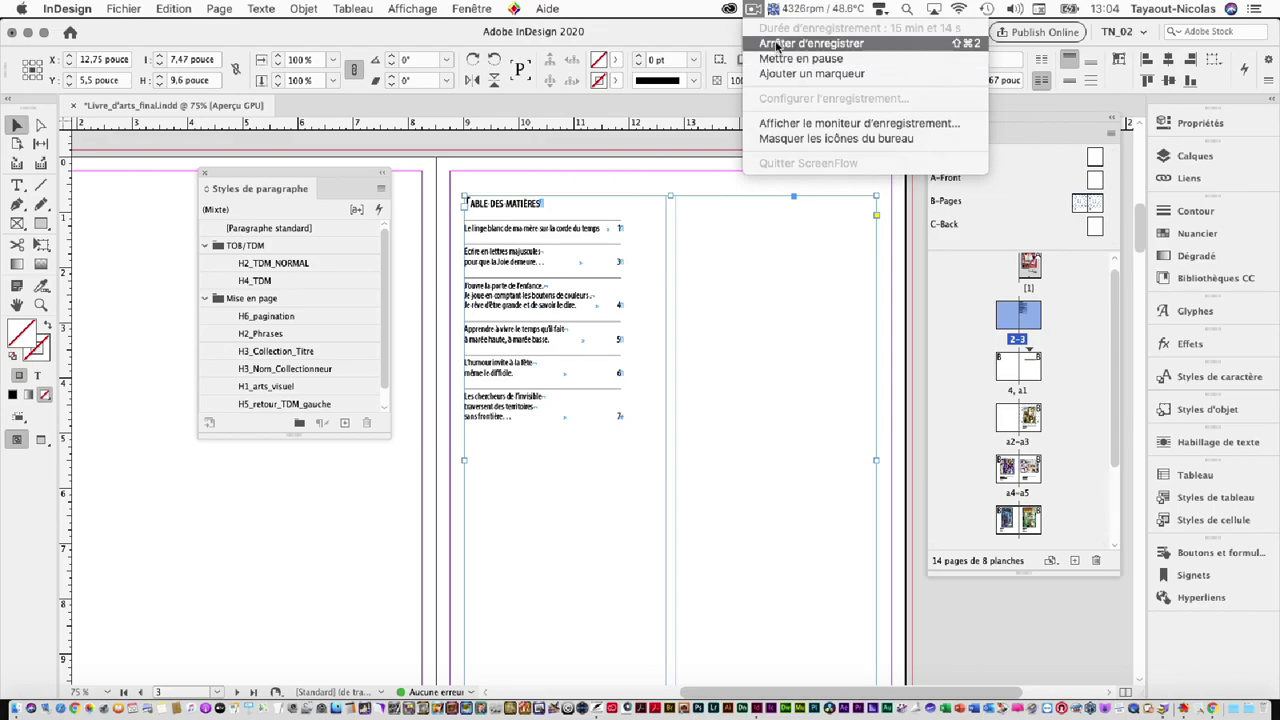
pyautogui.click(778, 44)
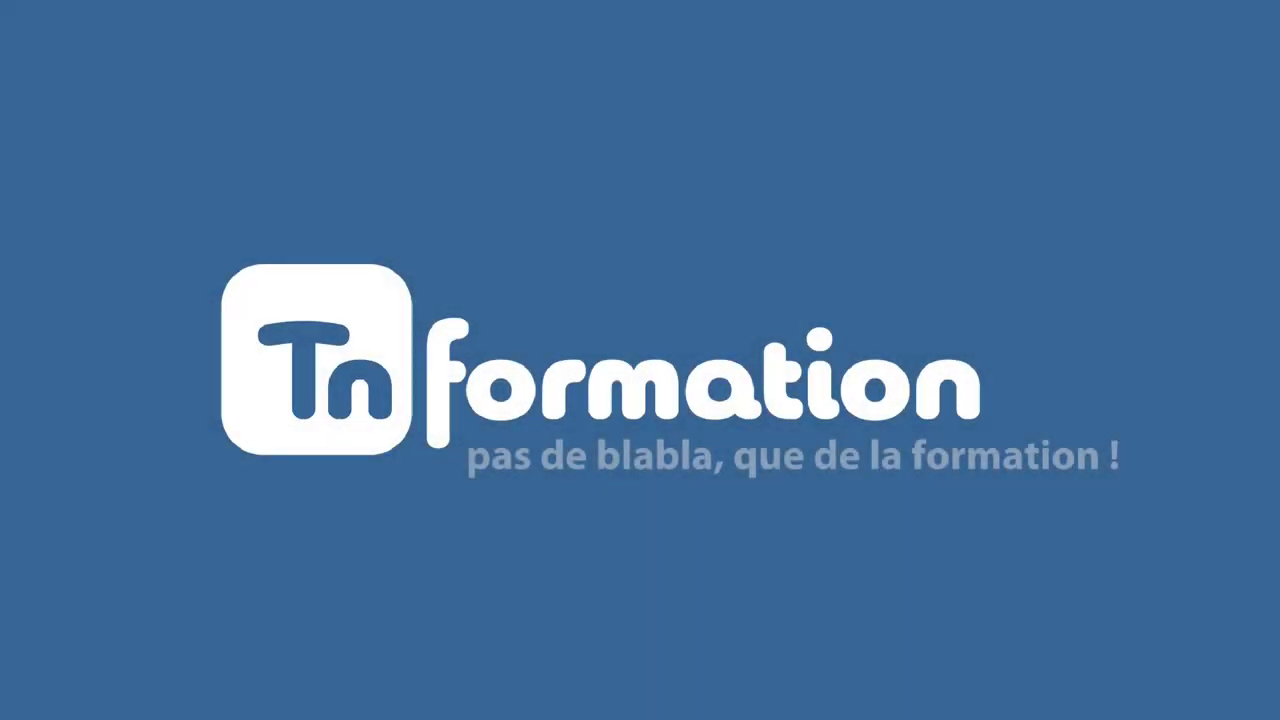